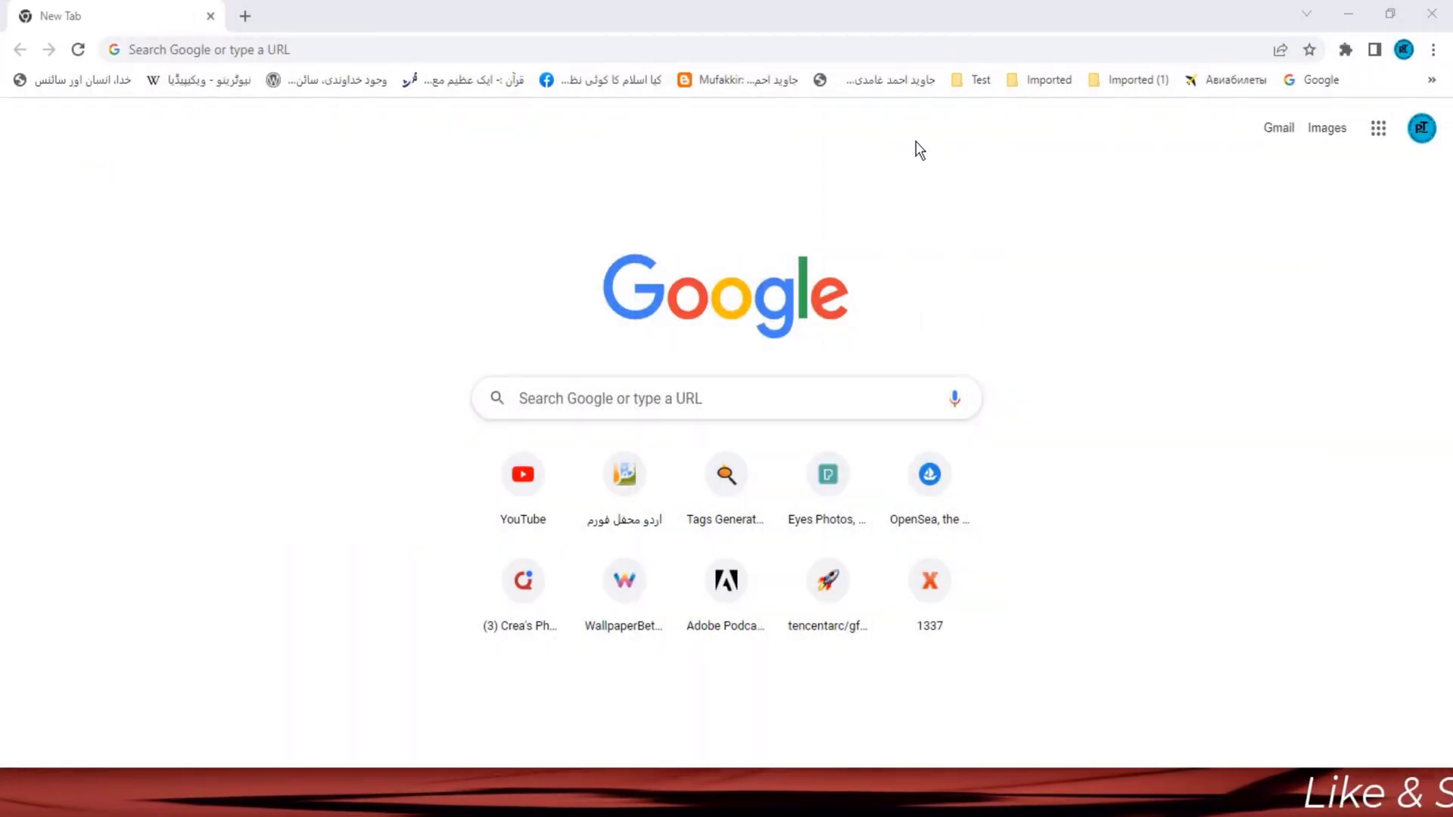
# Open the Artflow website from the Test bookmarks folder
pyautogui.click(983, 83)
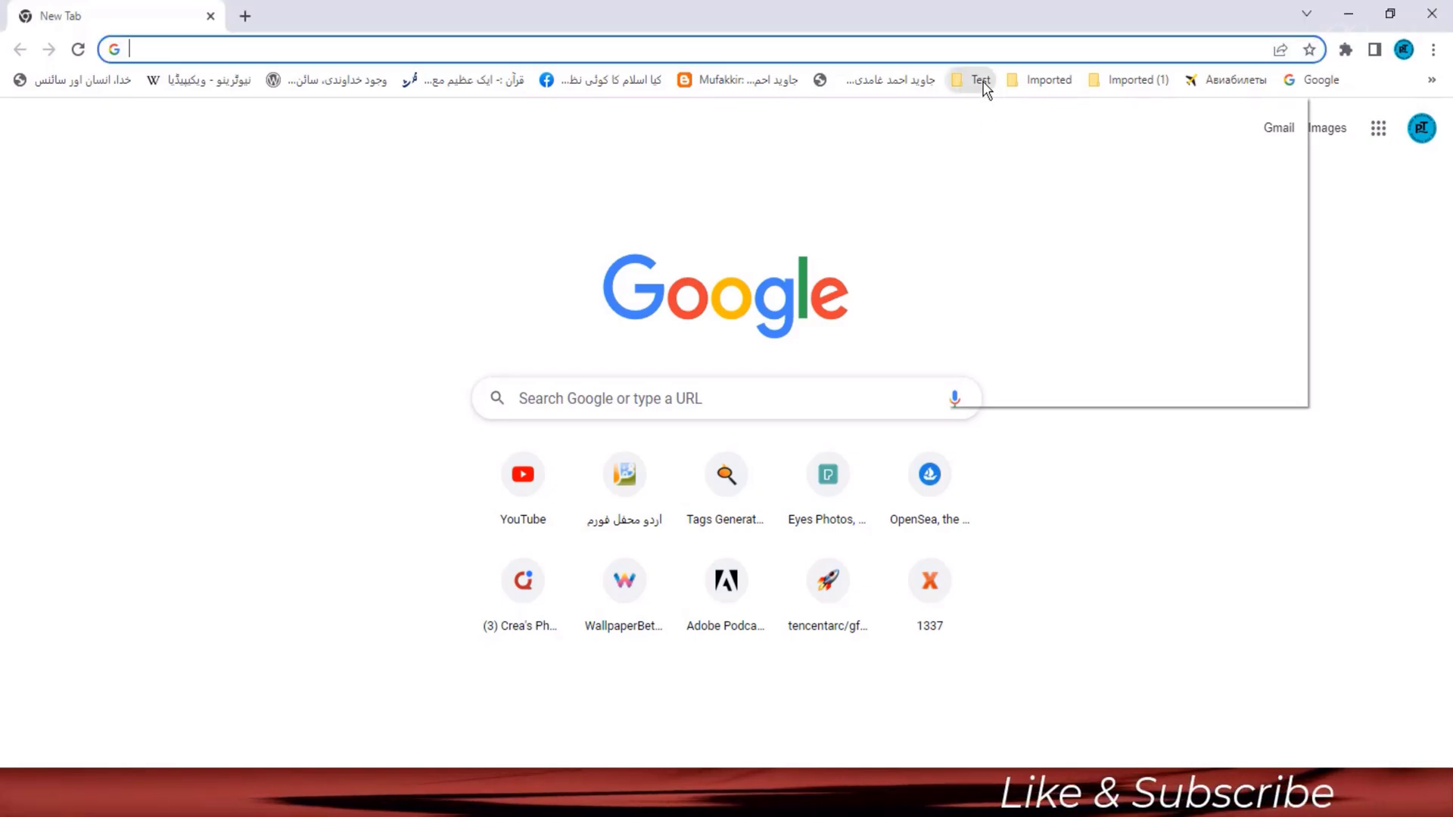
pyautogui.click(984, 83)
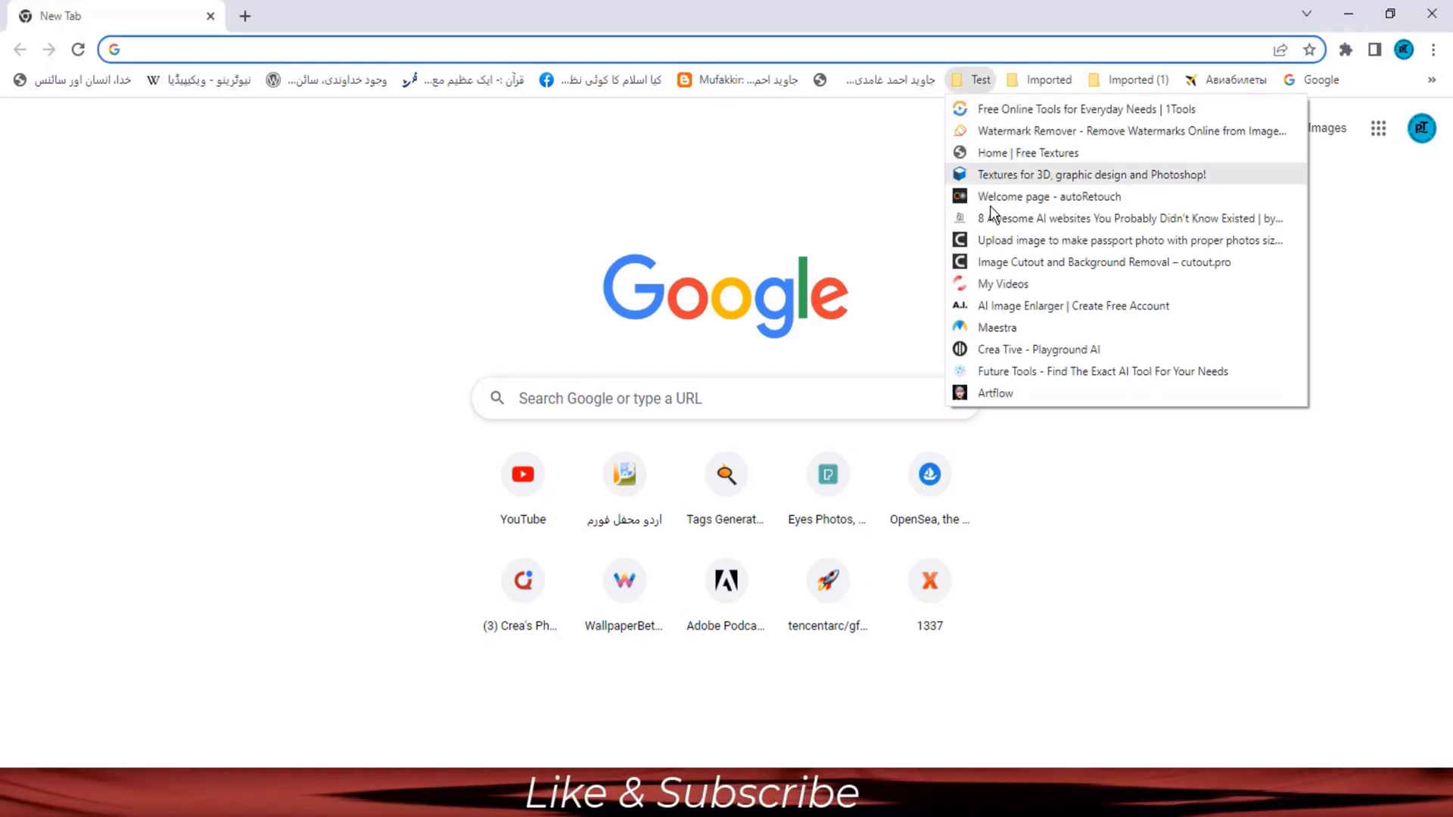
pyautogui.click(994, 392)
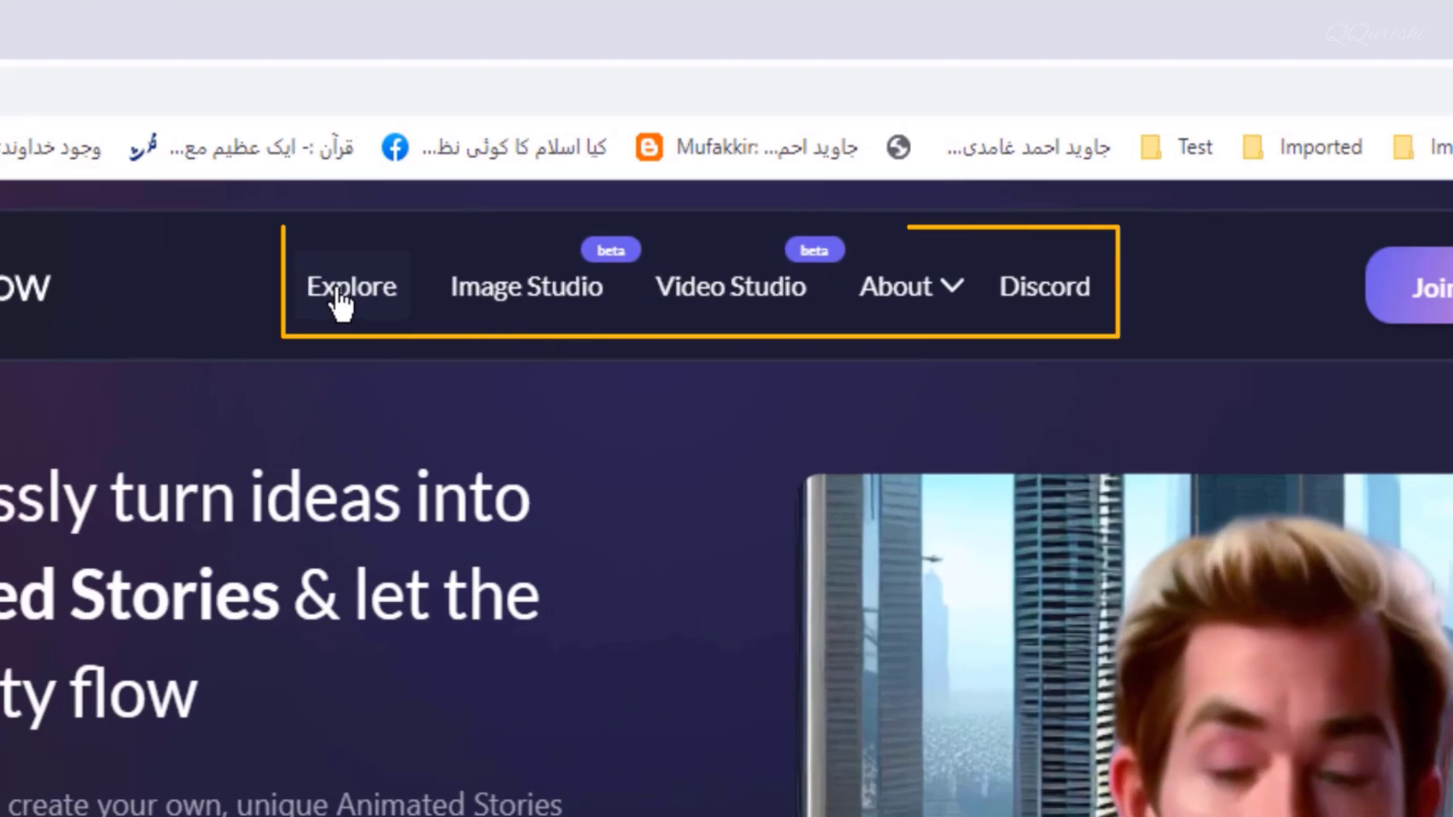
# Open the Explore gallery and browse the Editor's choice portraits with their prompts
pyautogui.click(342, 301)
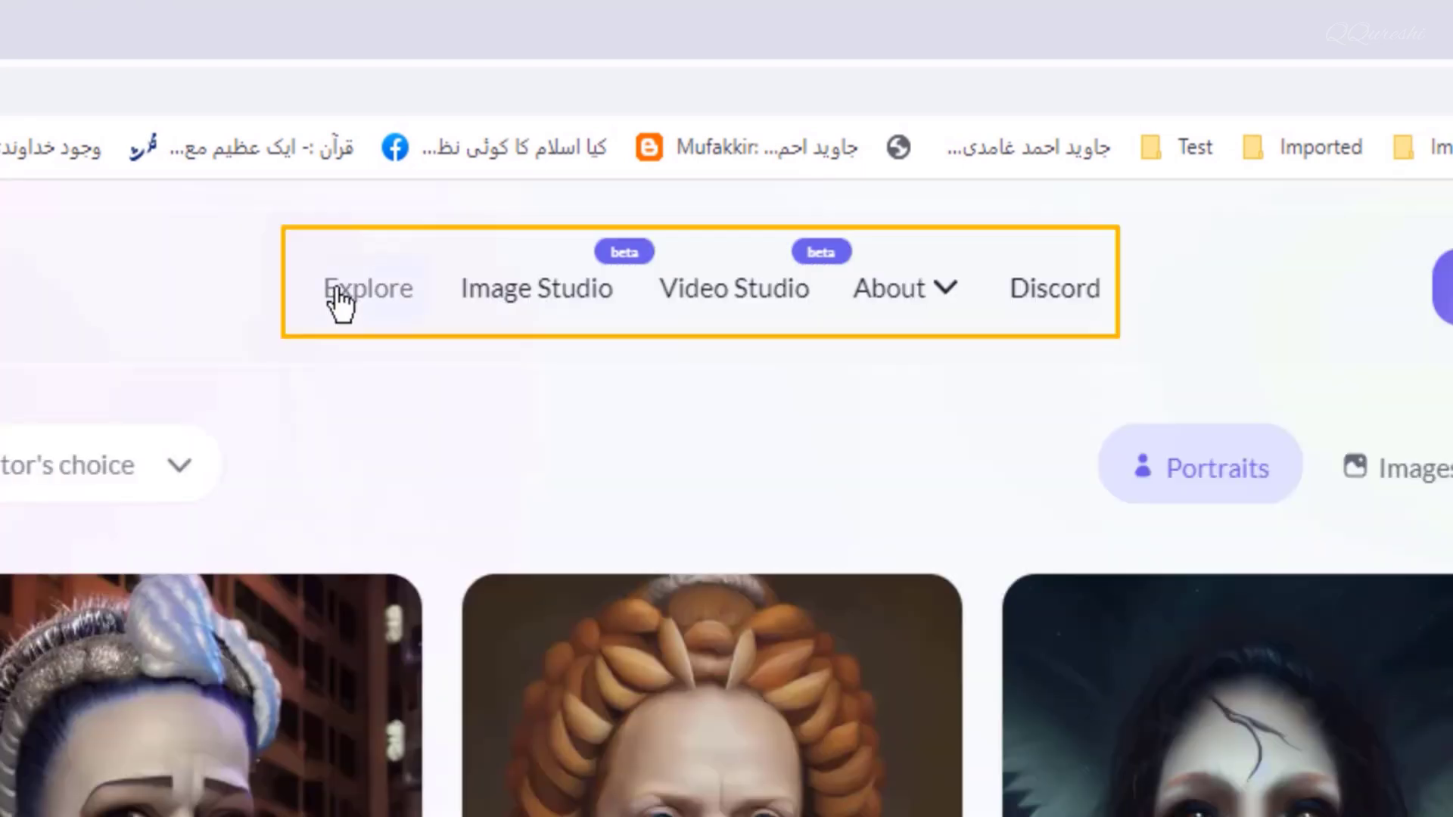
pyautogui.scroll(-3, 39, 757)
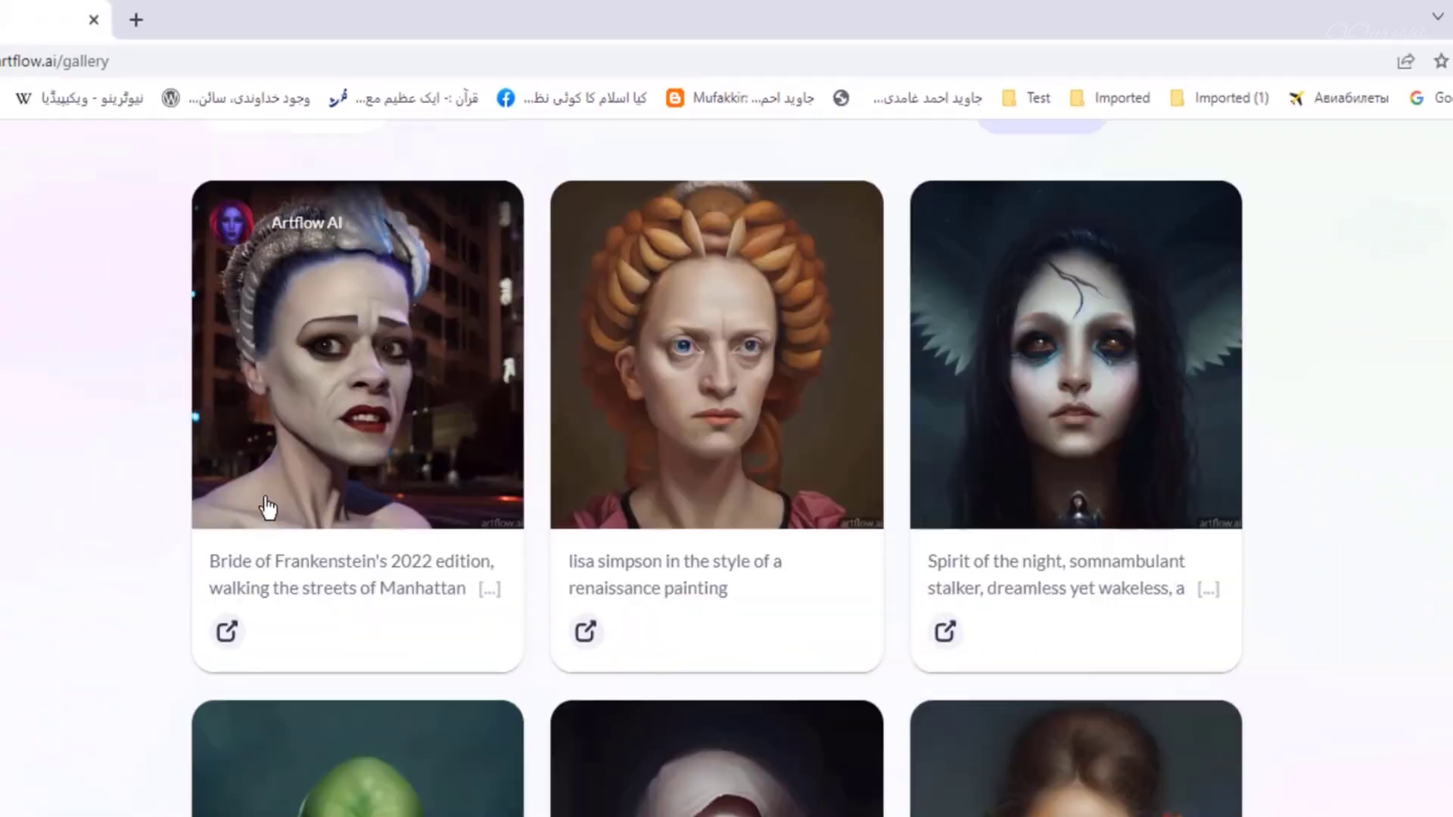
pyautogui.scroll(-6, 266, 507)
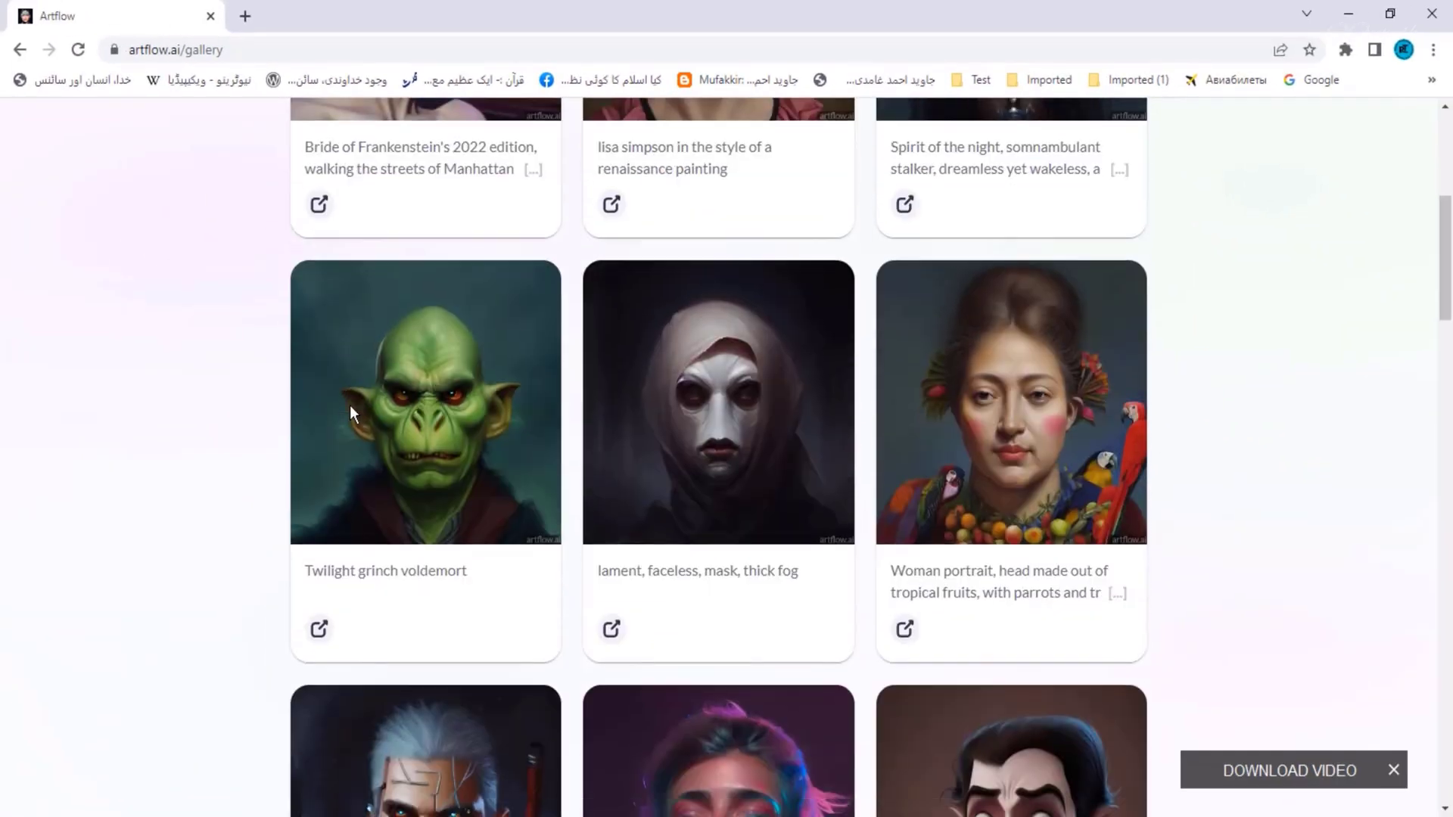
pyautogui.scroll(-10, 350, 412)
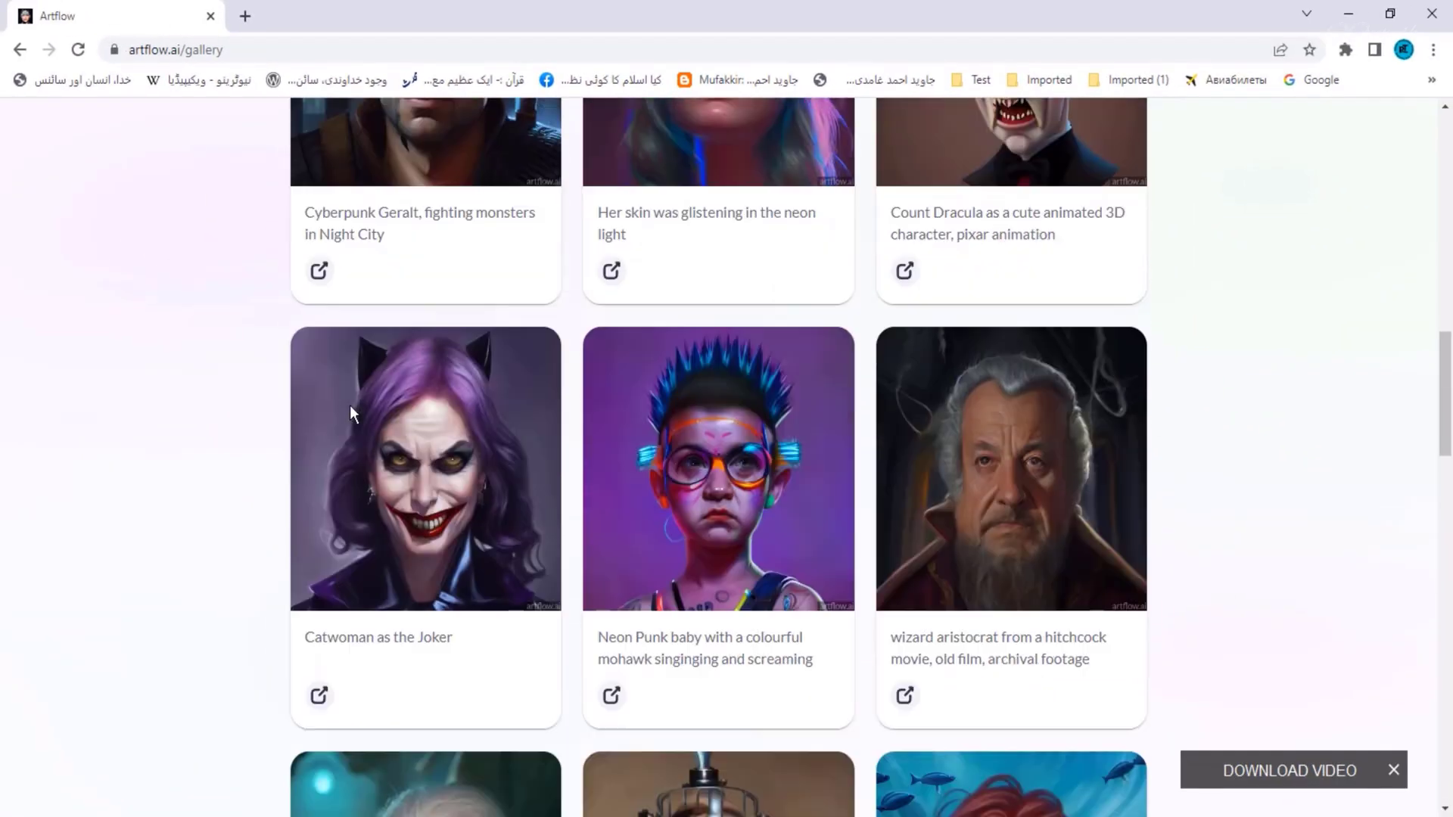
pyautogui.scroll(-5, 350, 405)
pyautogui.scroll(16, 349, 406)
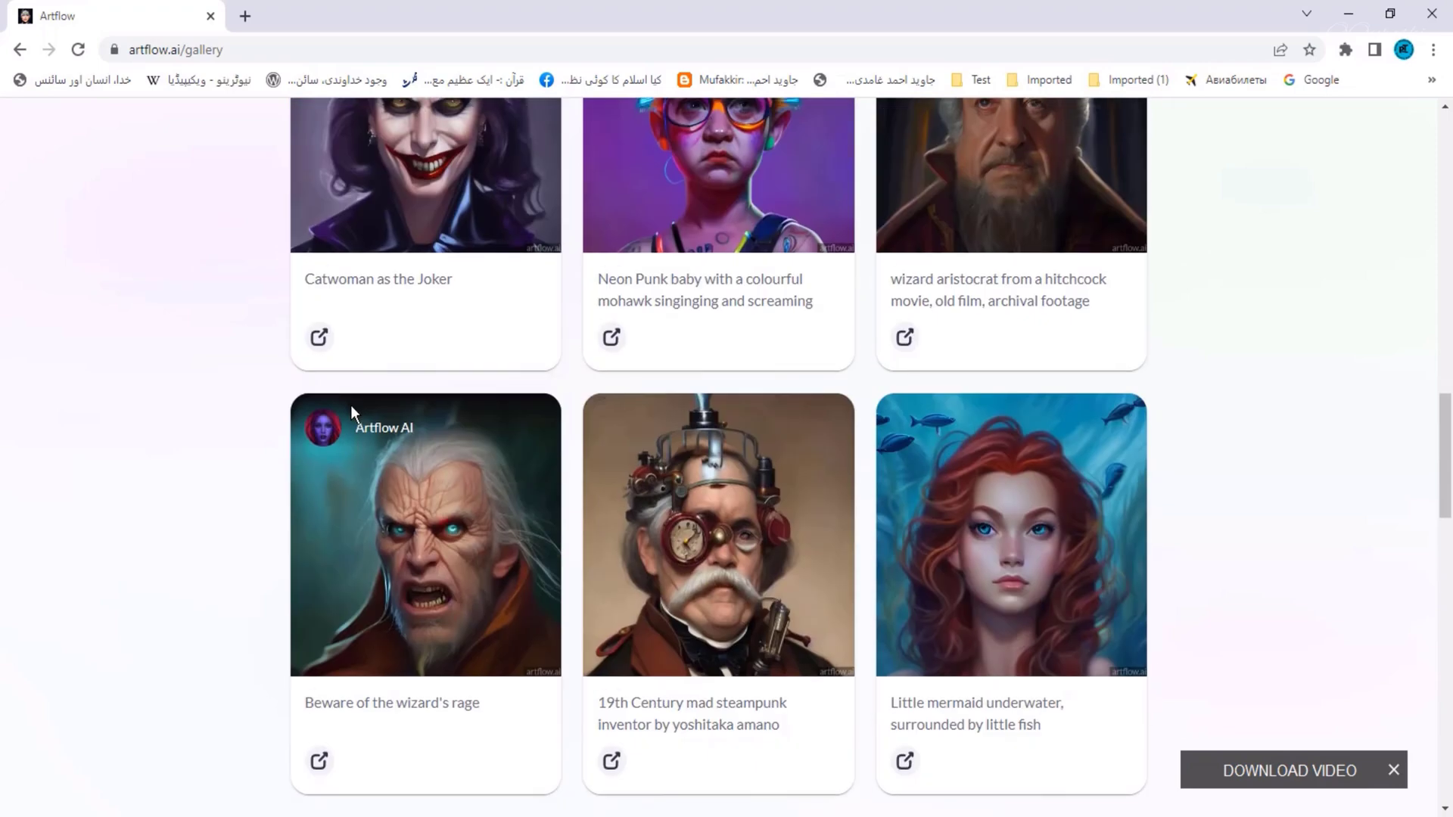
pyautogui.scroll(8, 350, 413)
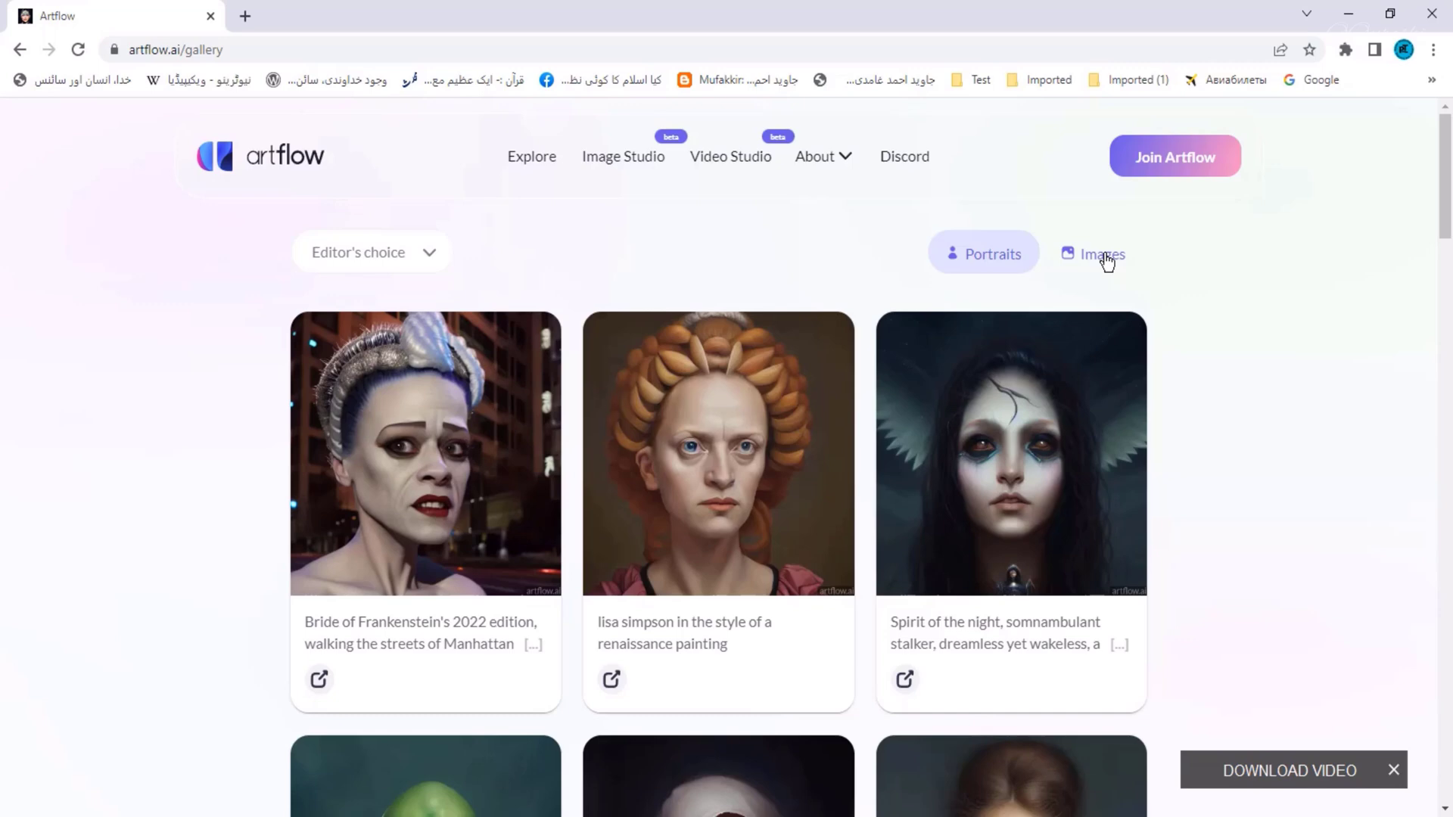
# Filter the portrait gallery by Trending and look through the listed portraits
pyautogui.click(436, 259)
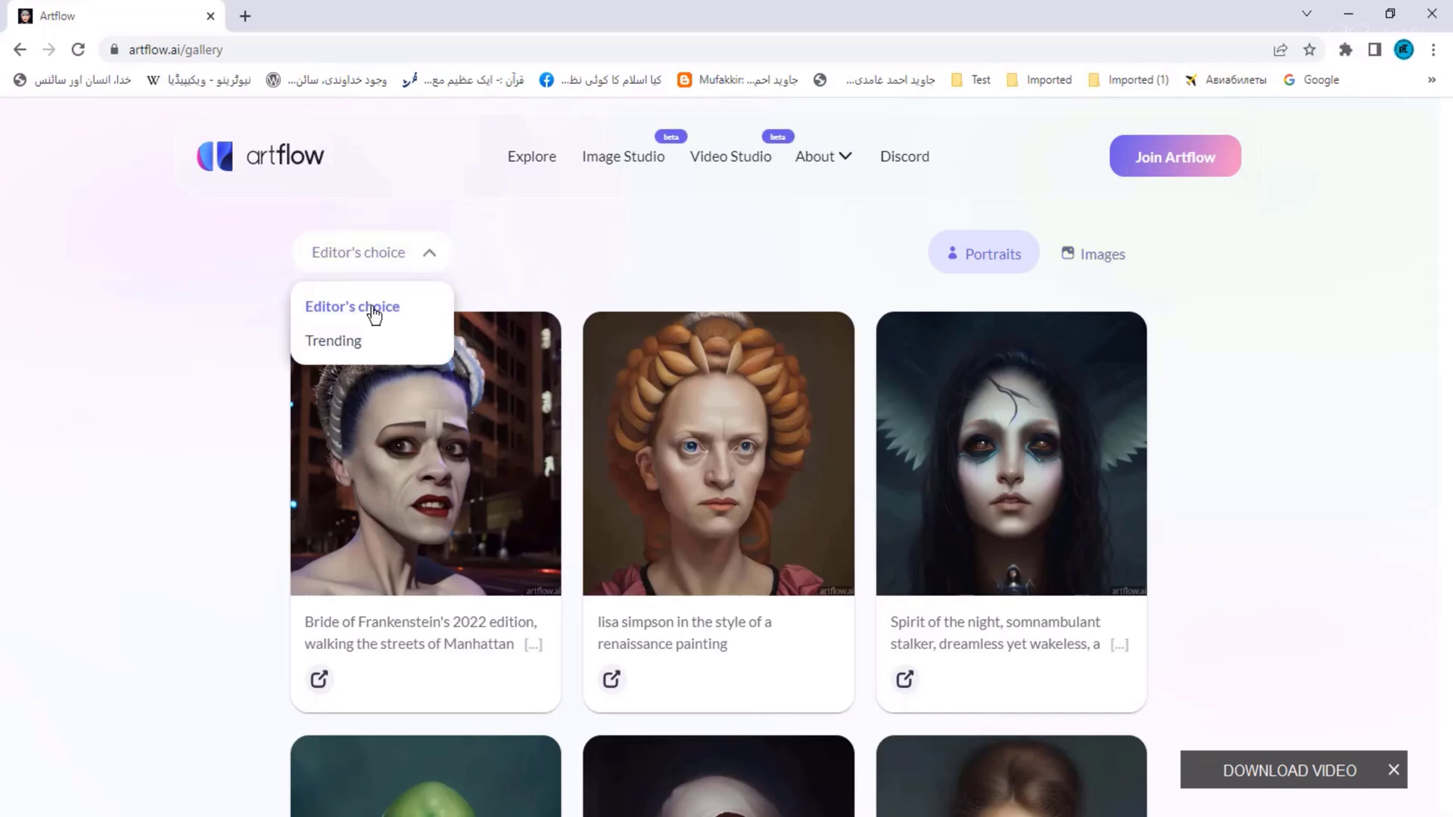
pyautogui.click(327, 340)
pyautogui.scroll(-1, 598, 507)
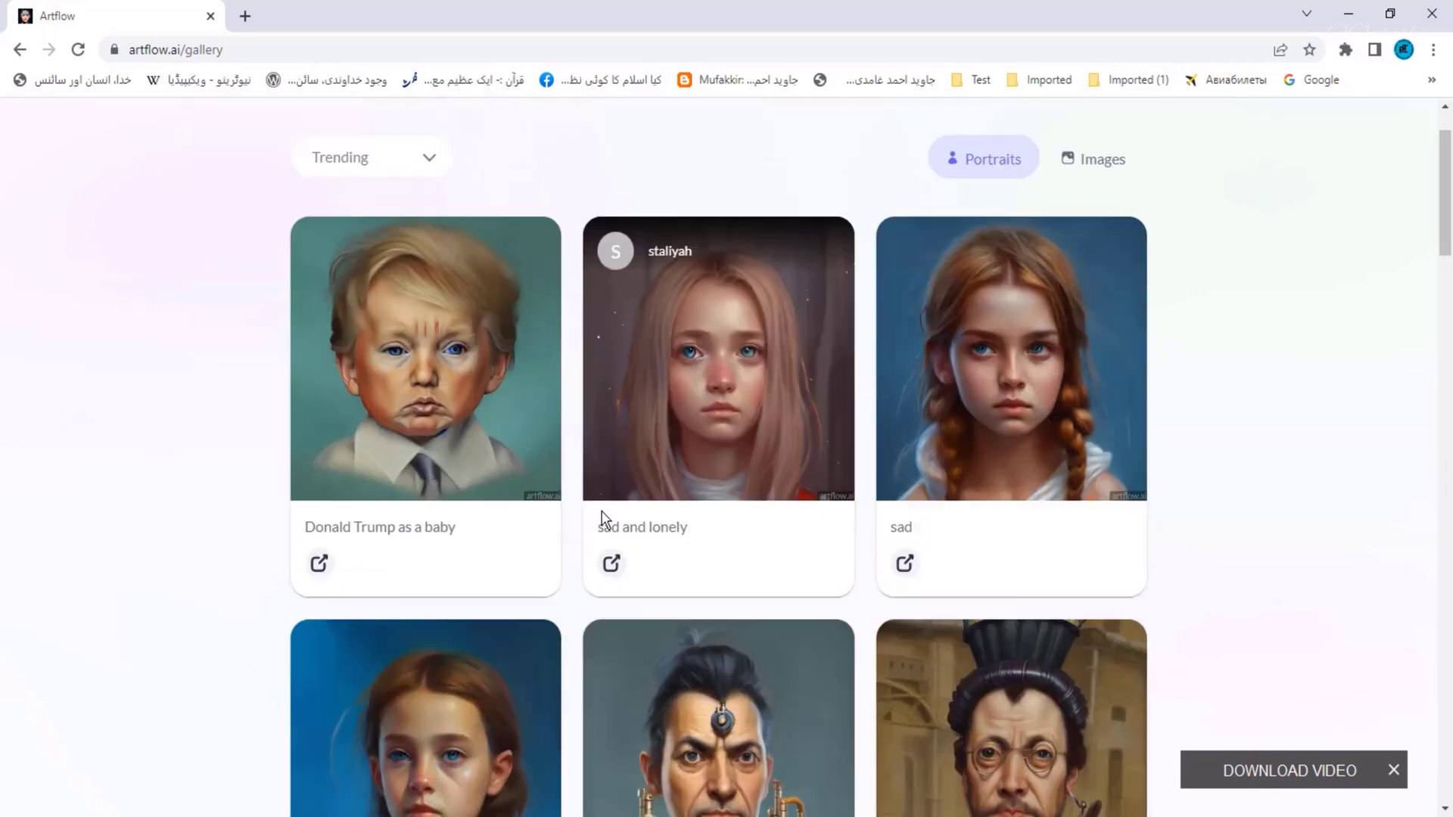
pyautogui.scroll(-5, 603, 520)
pyautogui.scroll(6, 601, 519)
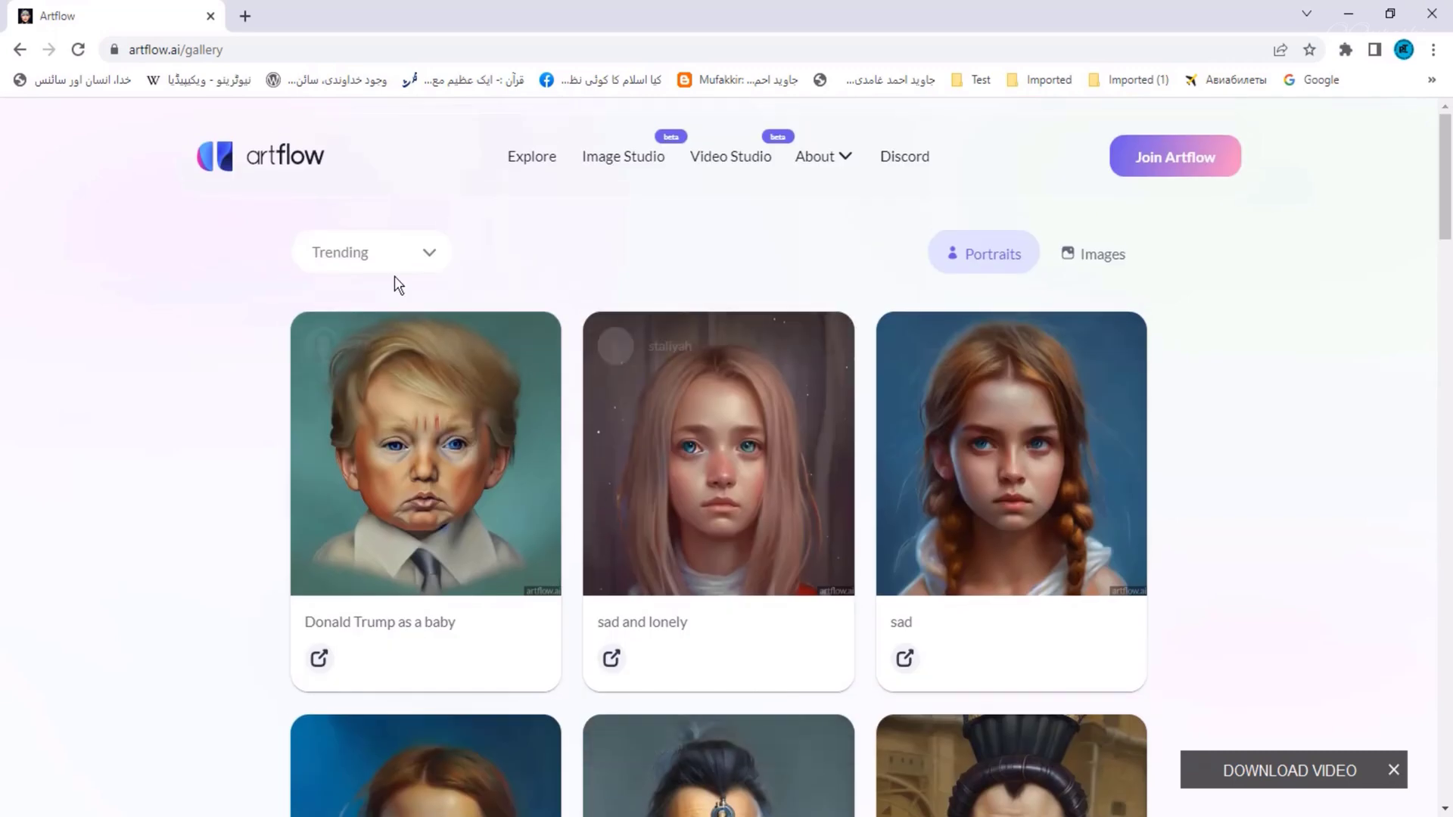
# Join Artflow by signing in with the Google account
pyautogui.click(1176, 162)
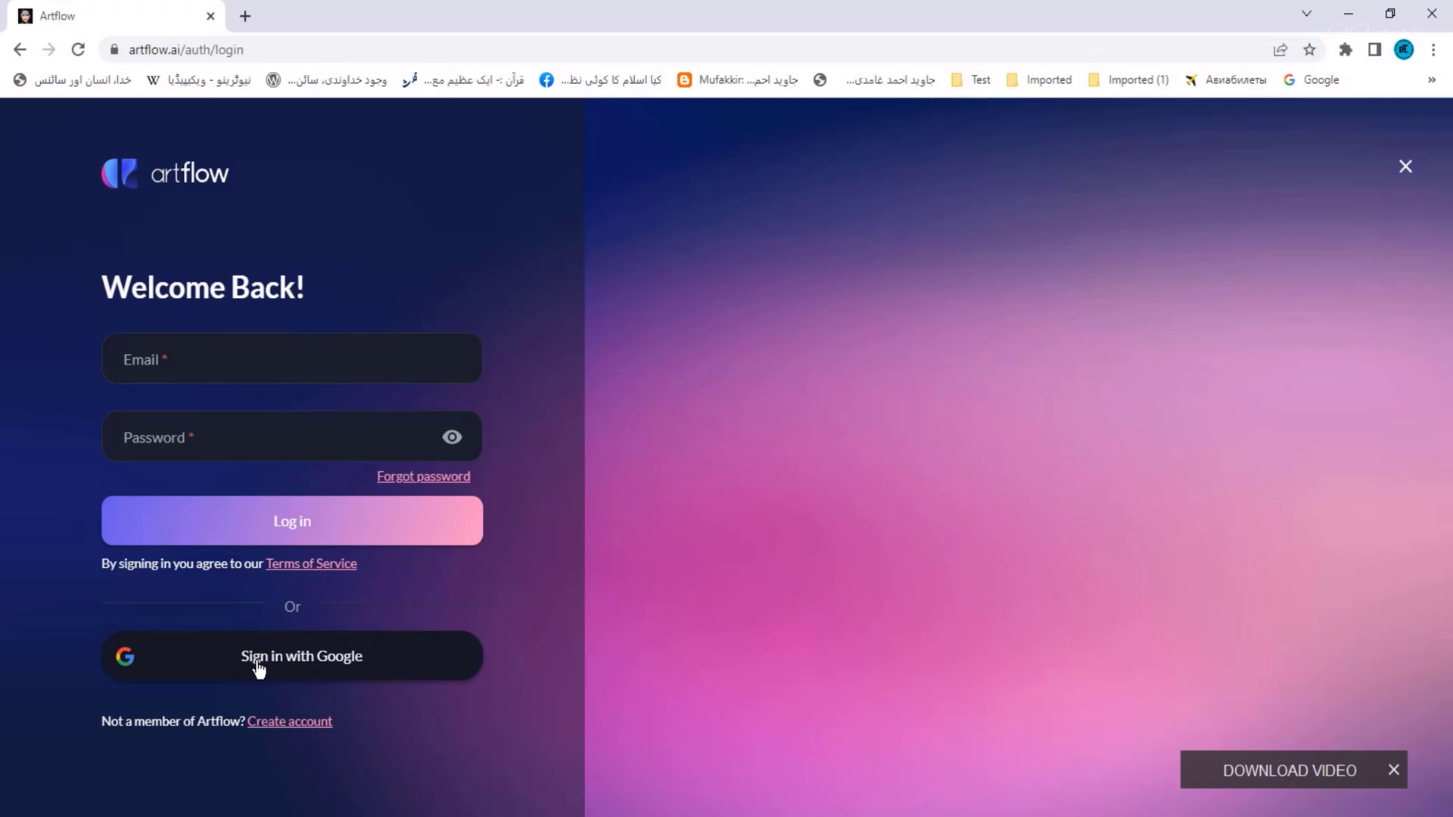
pyautogui.click(331, 662)
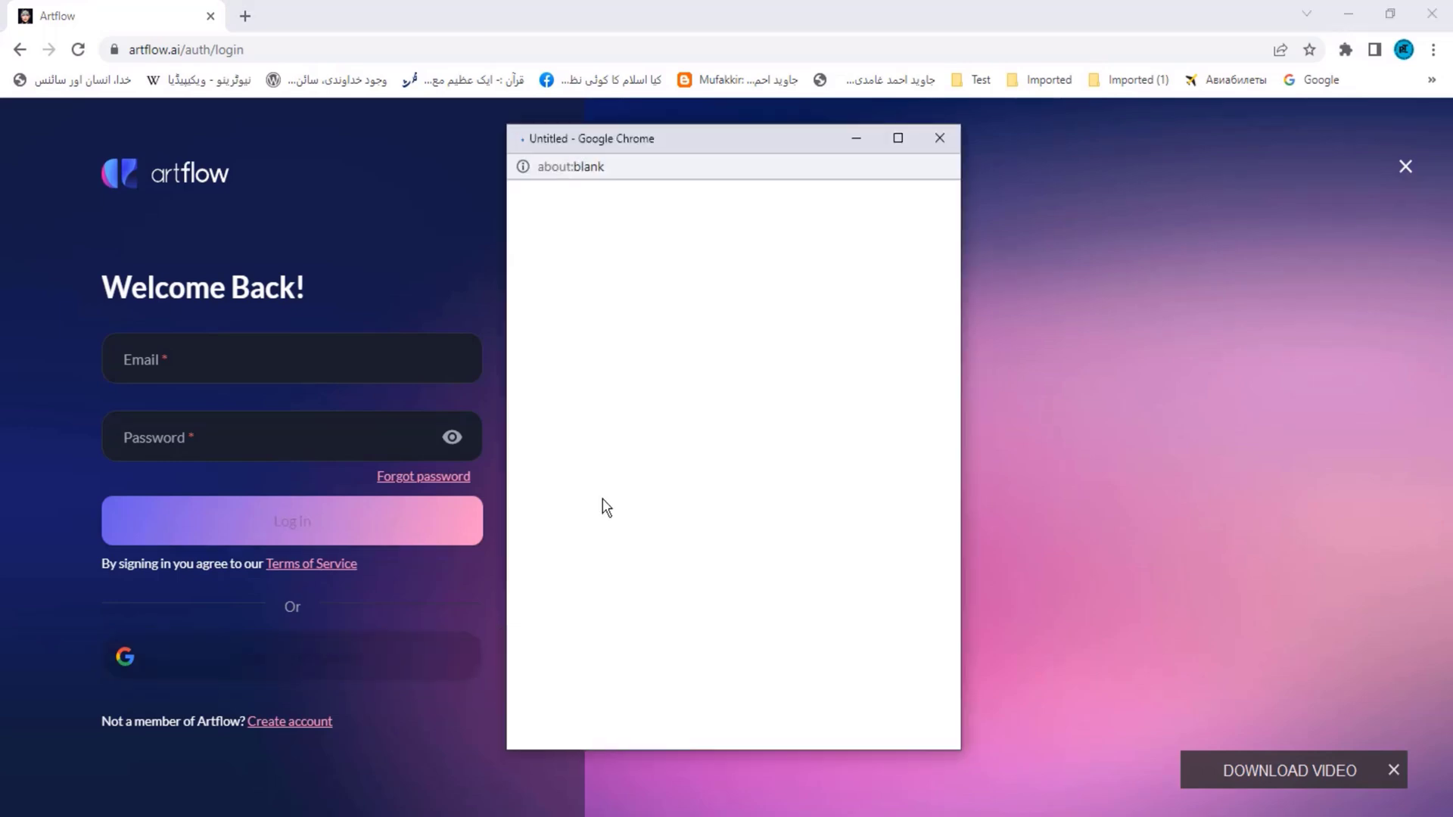
pyautogui.click(648, 432)
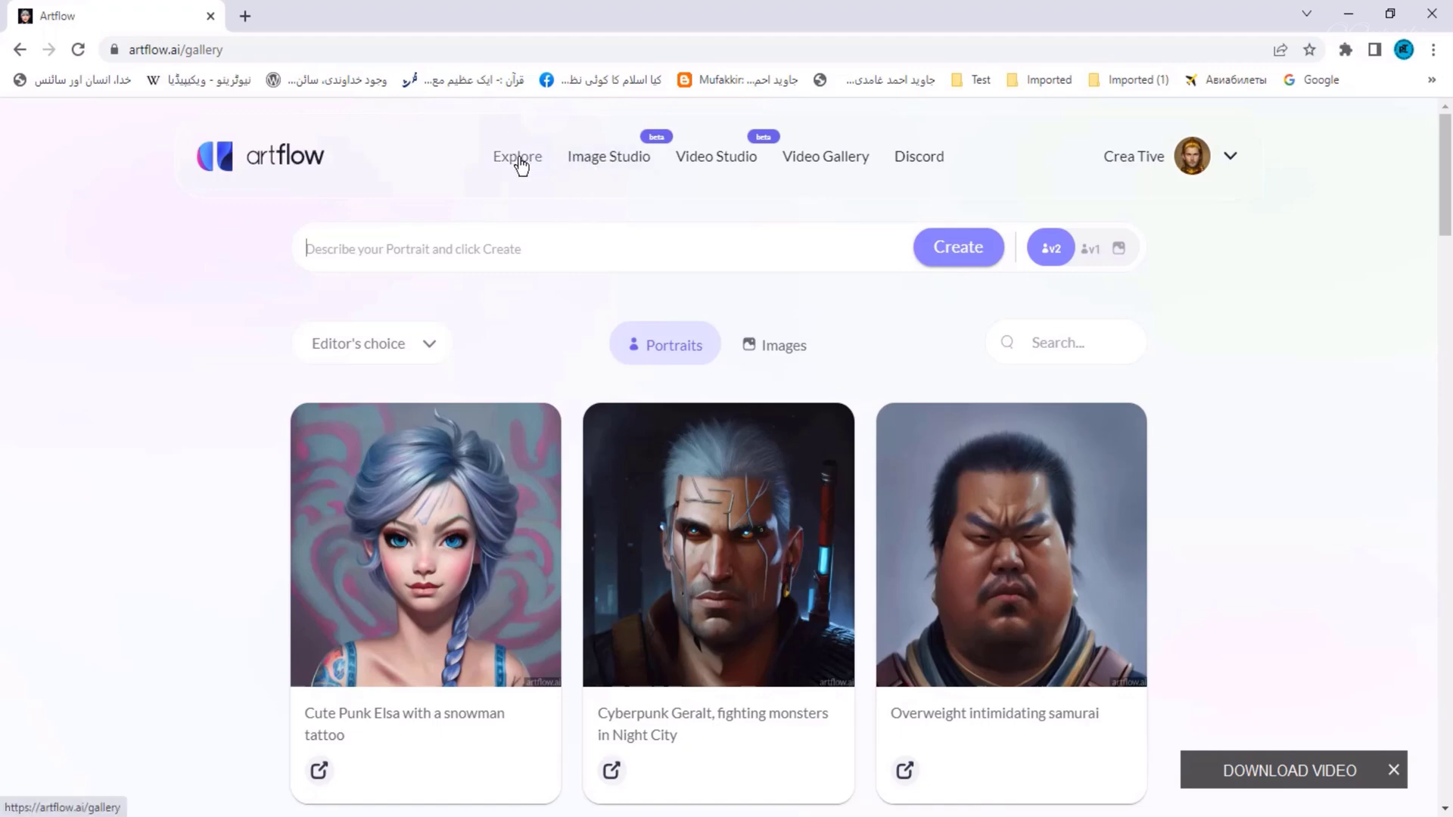
# Open Image Studio and look through the portraits already created in the account
pyautogui.click(613, 159)
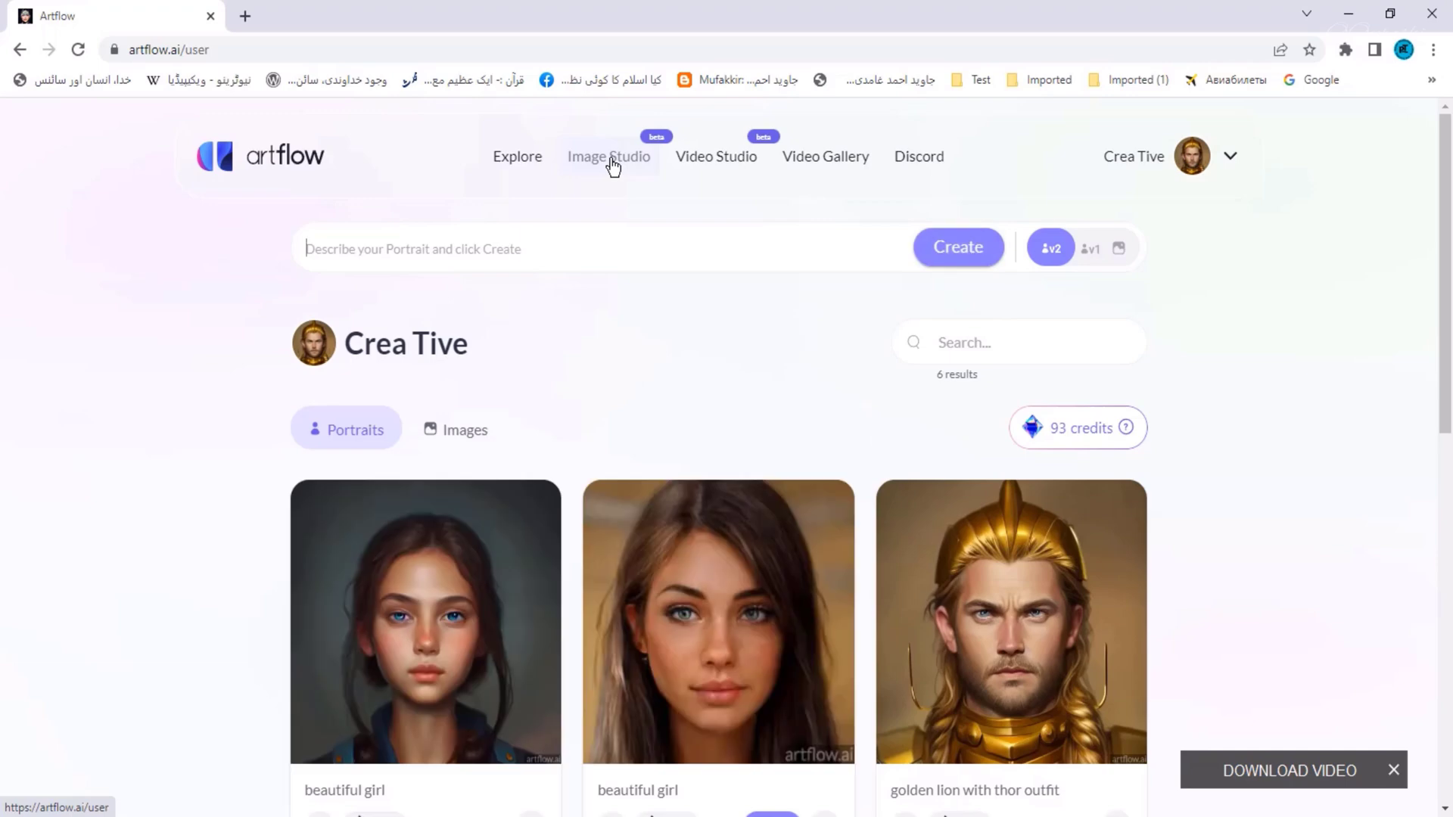
pyautogui.scroll(-8, 530, 424)
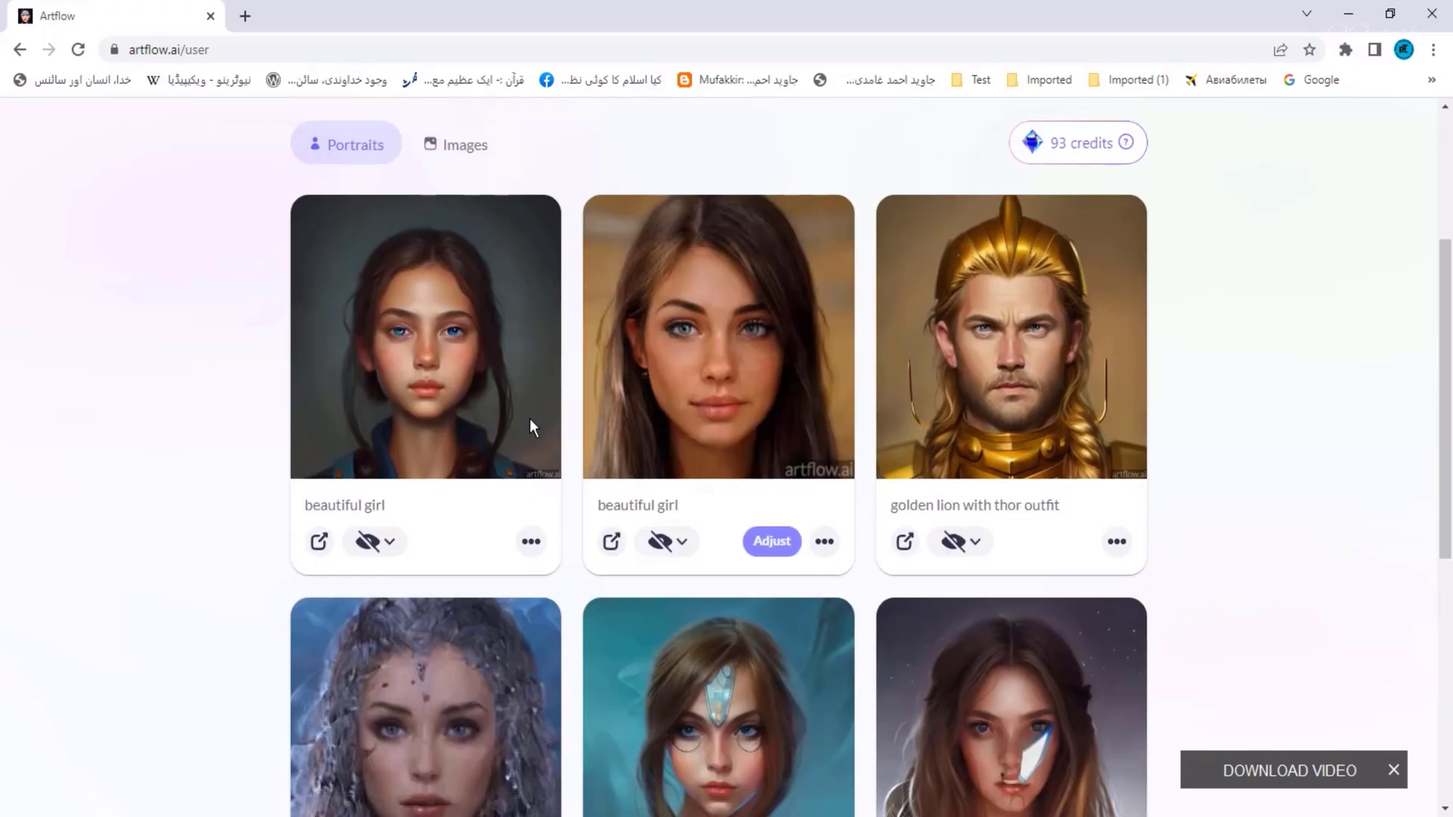
pyautogui.scroll(6, 532, 428)
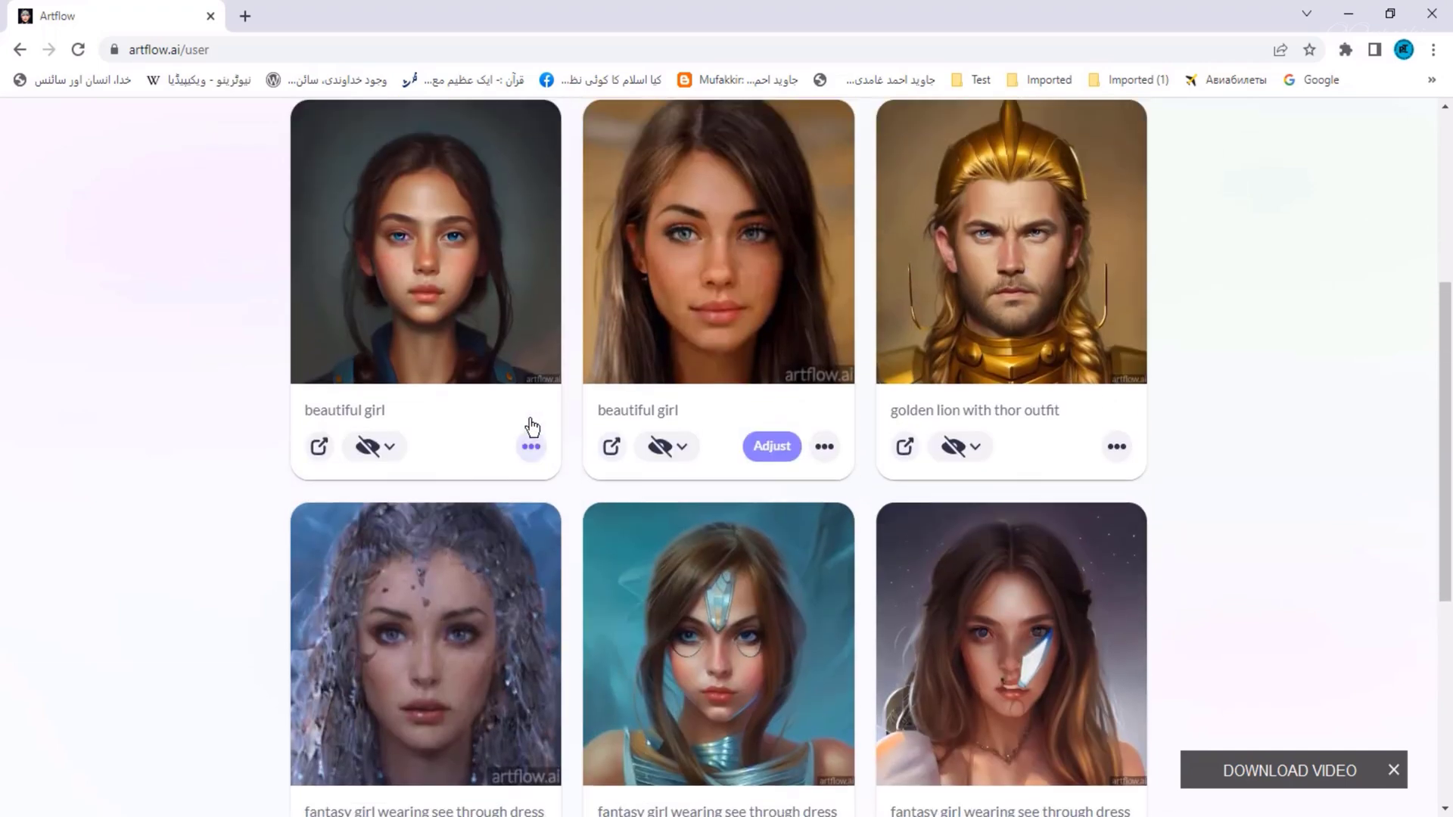
pyautogui.scroll(1, 530, 420)
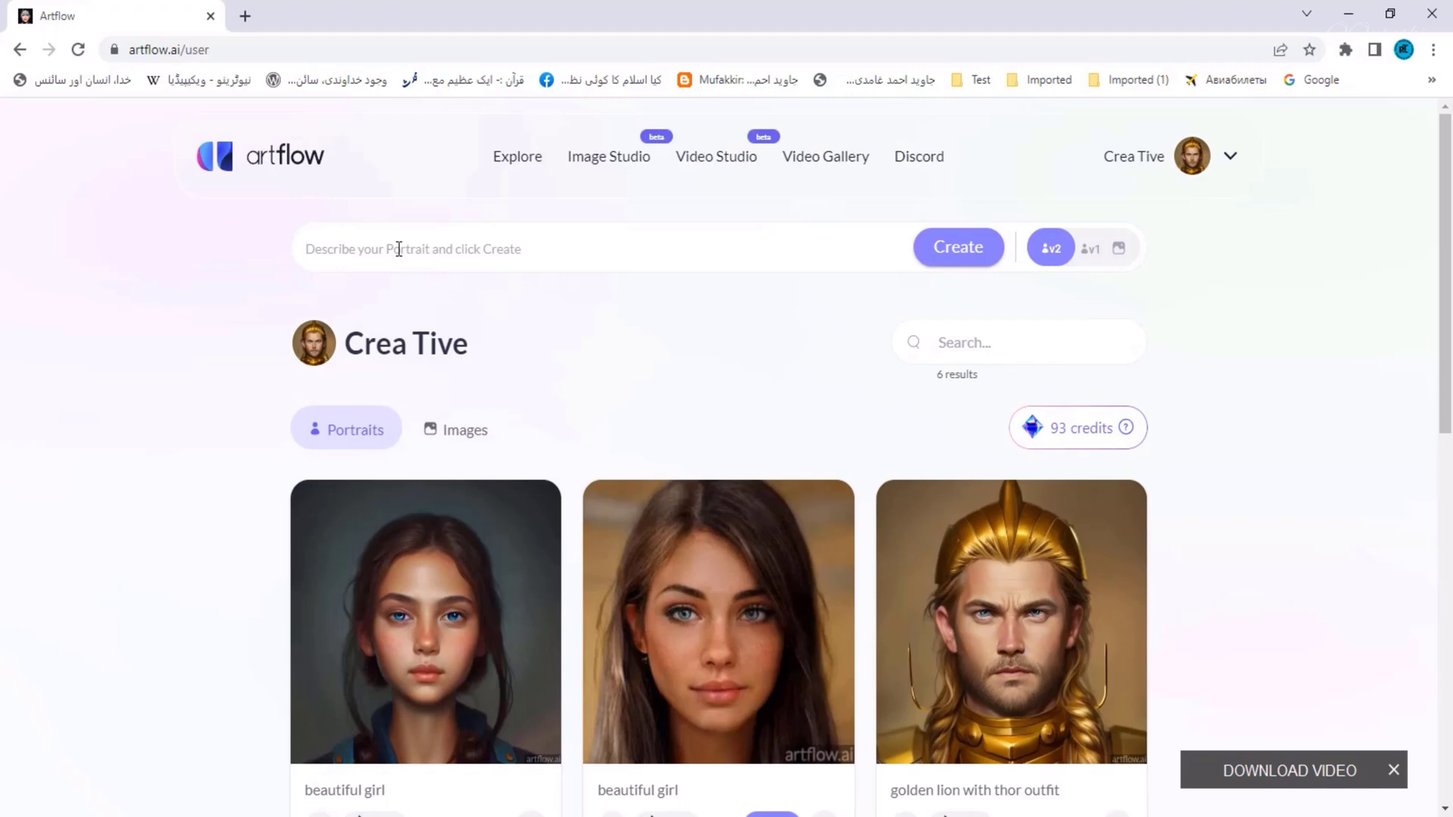
# Generate a v2 portrait in Image Studio from the prompt "donald trump"
pyautogui.hotkey('ctrl', 't')
pyautogui.write('donald trump')
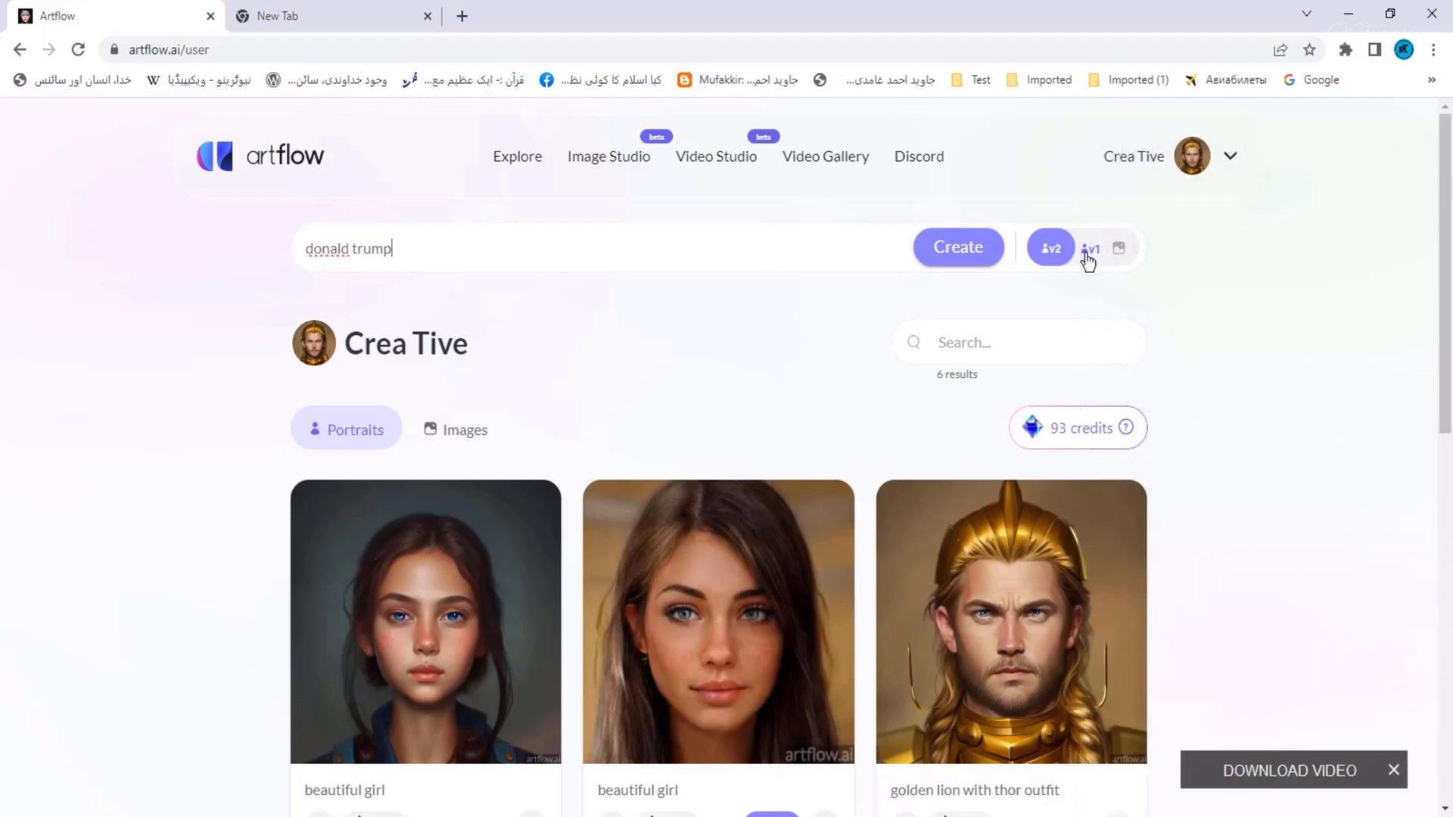
pyautogui.click(958, 258)
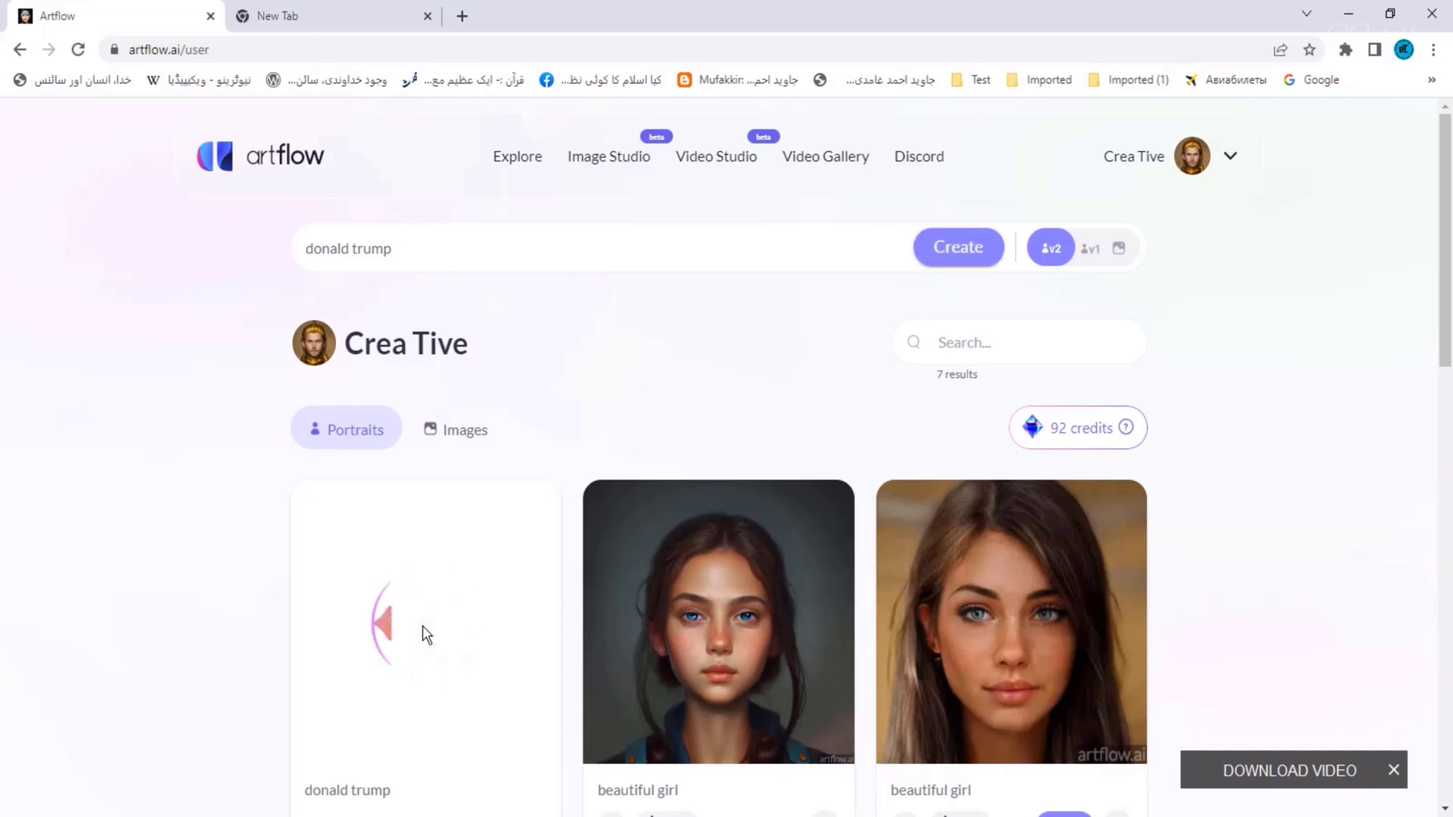
# Enlarge the new "donald trump" portrait and save its image as a WEBP file in the Shorts folder
pyautogui.scroll(-3, 422, 626)
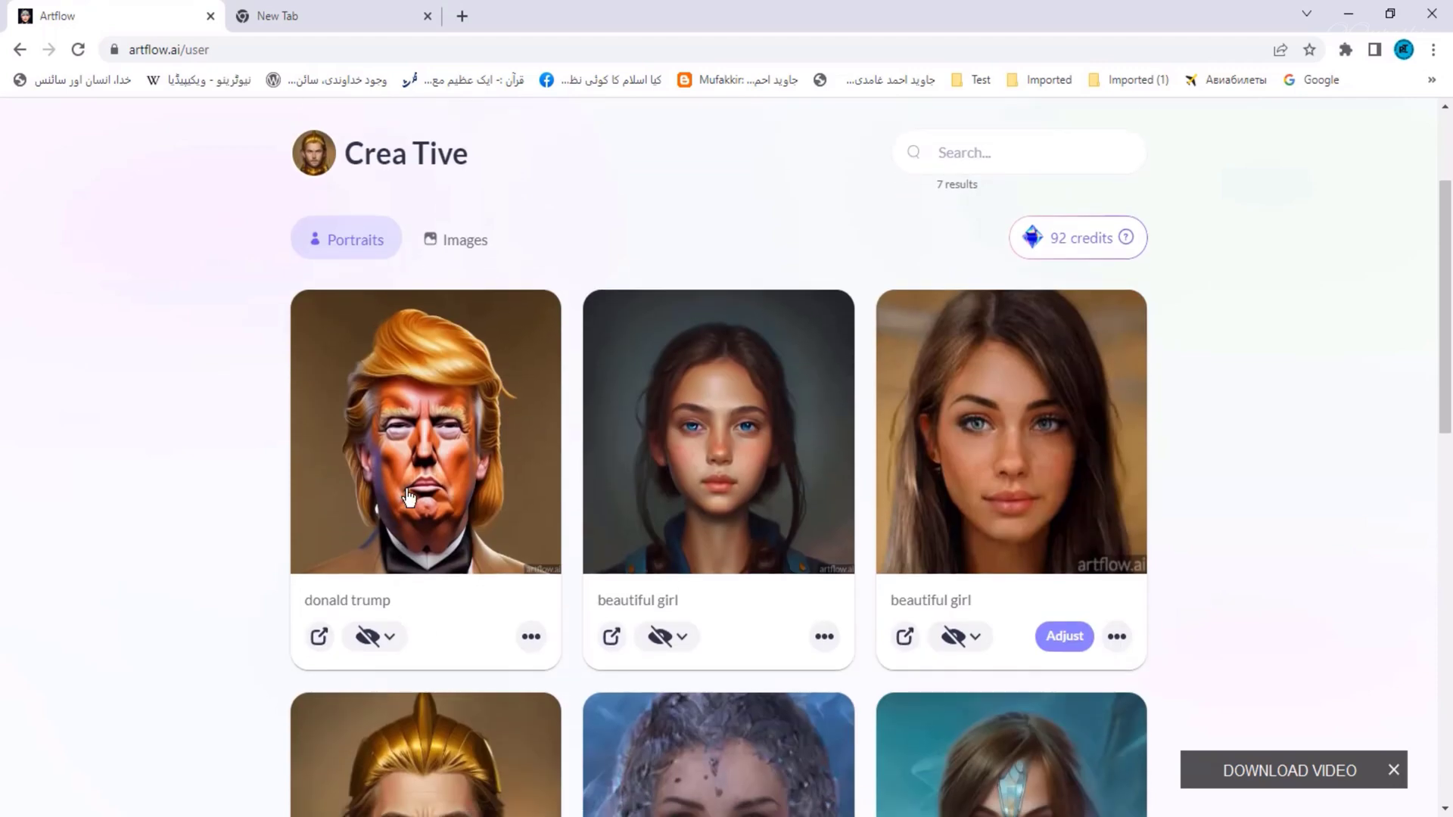
pyautogui.click(433, 437)
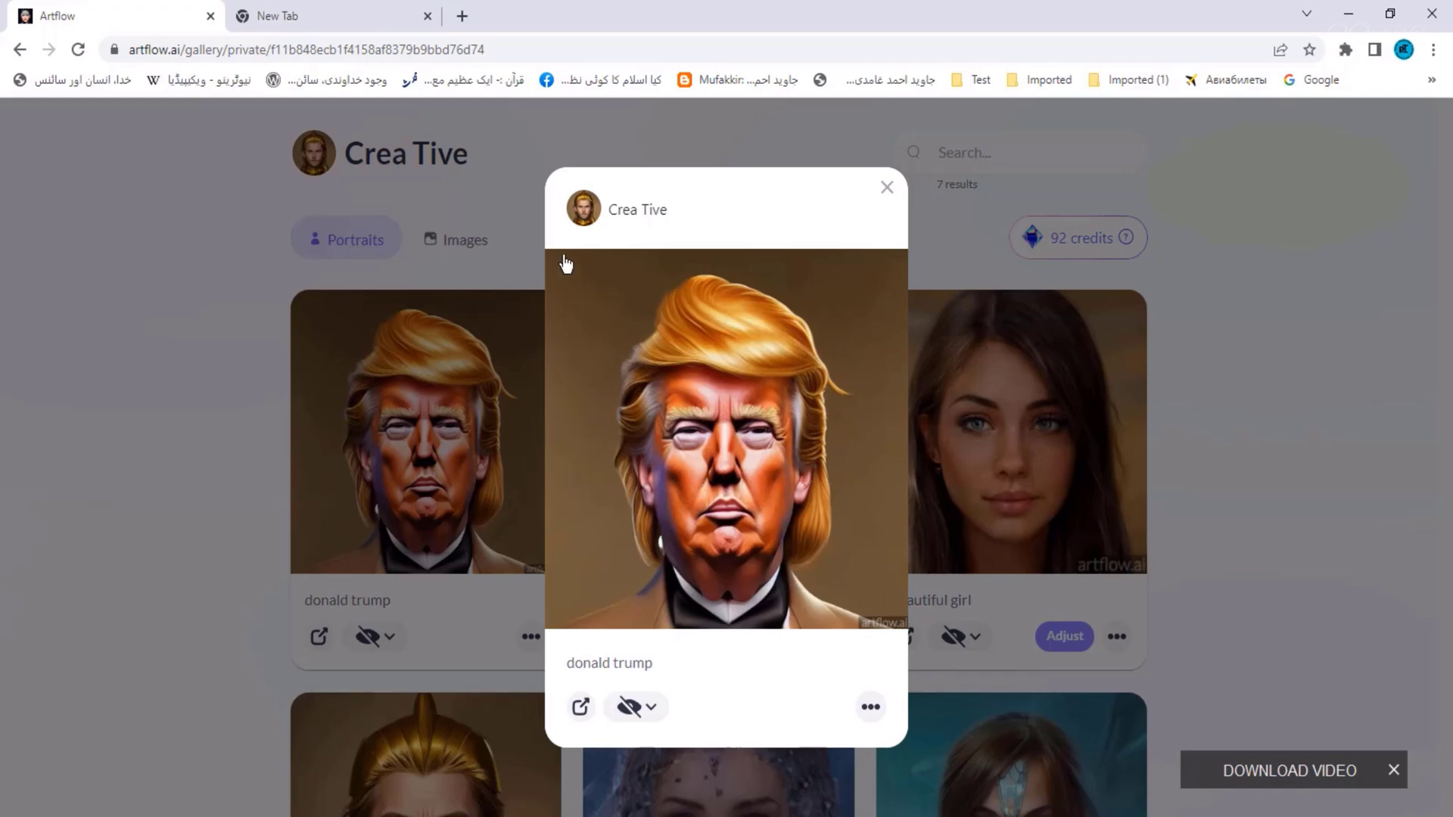
pyautogui.rightClick(645, 371)
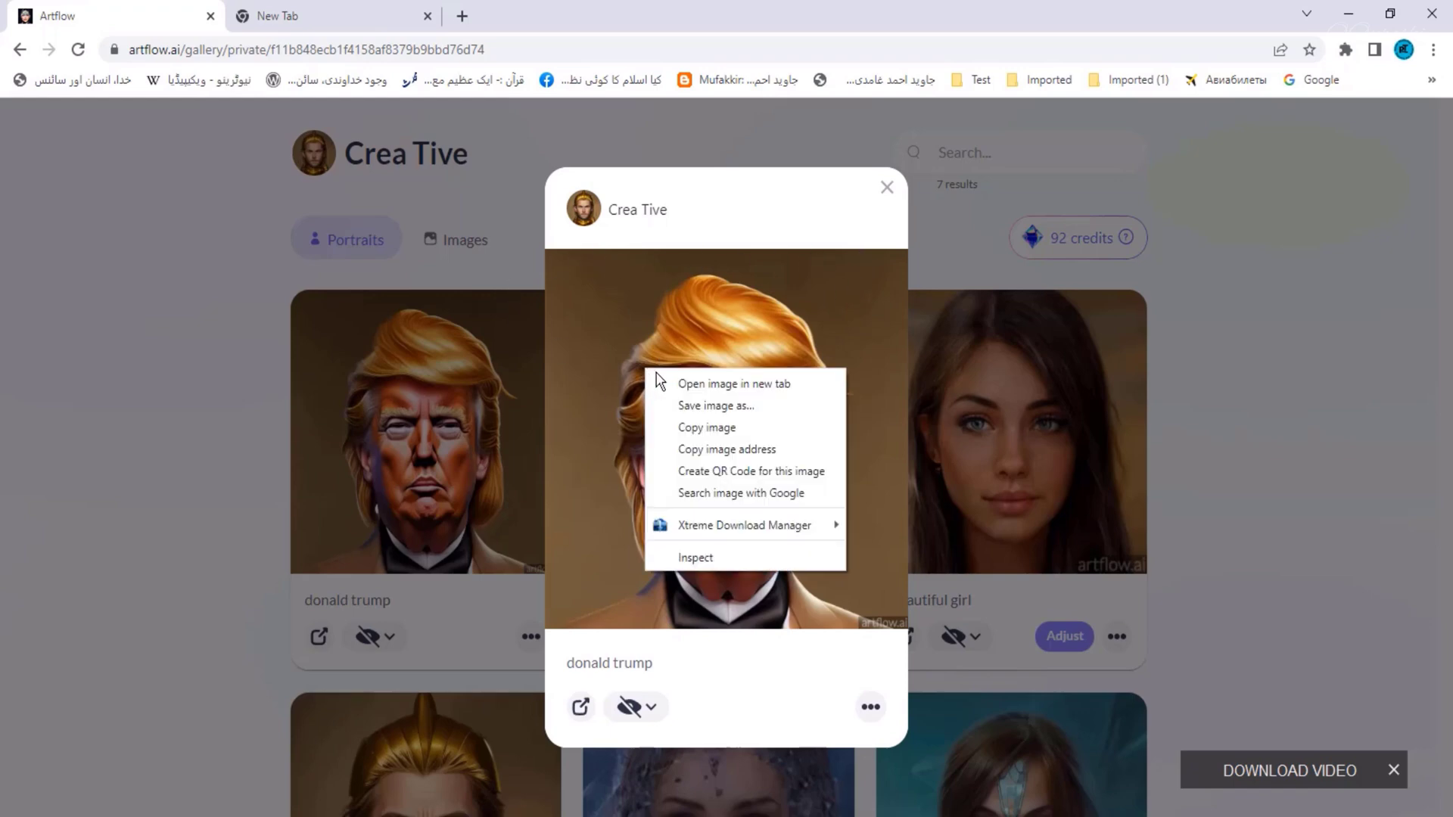
pyautogui.click(716, 406)
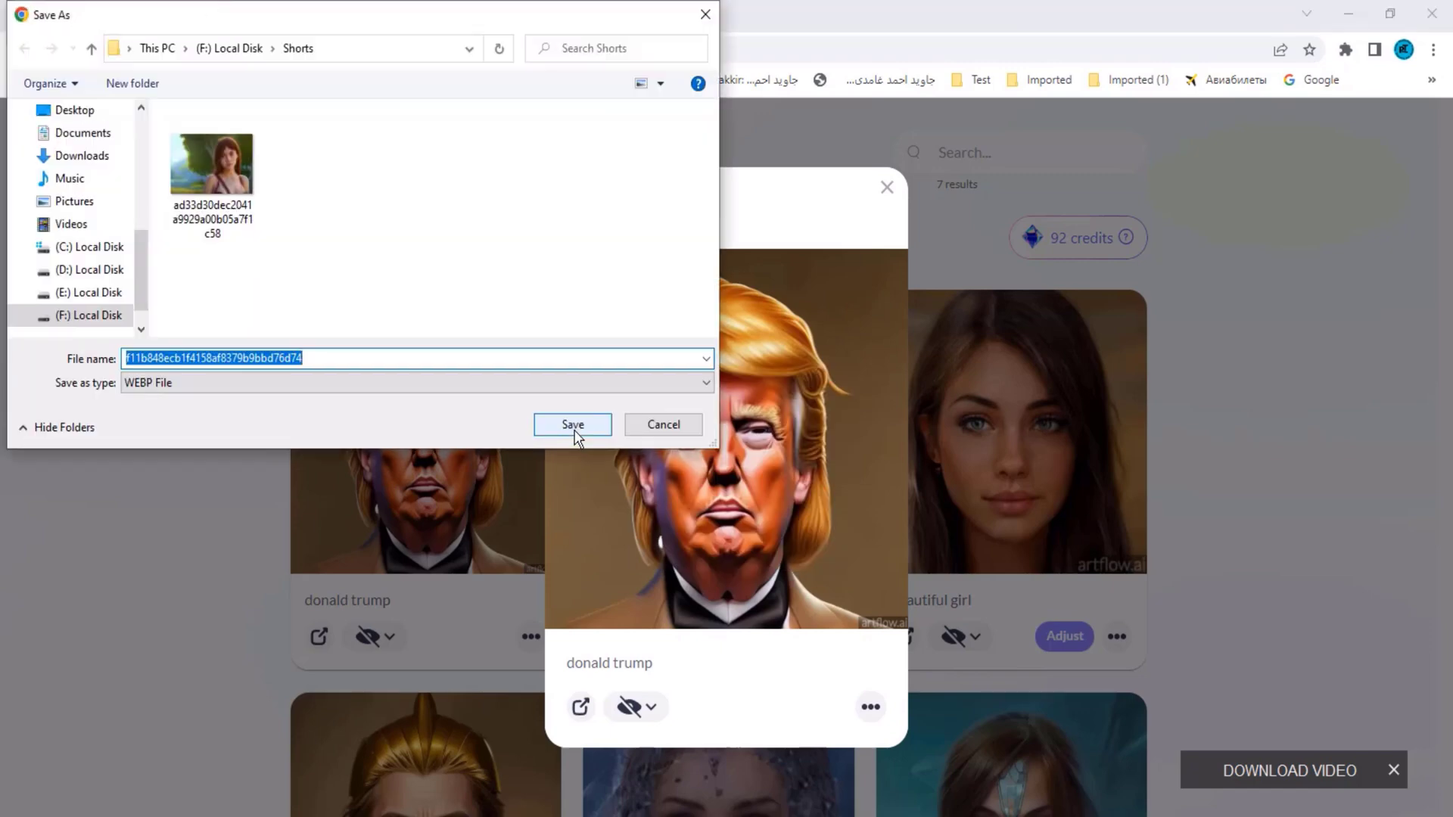
pyautogui.click(594, 425)
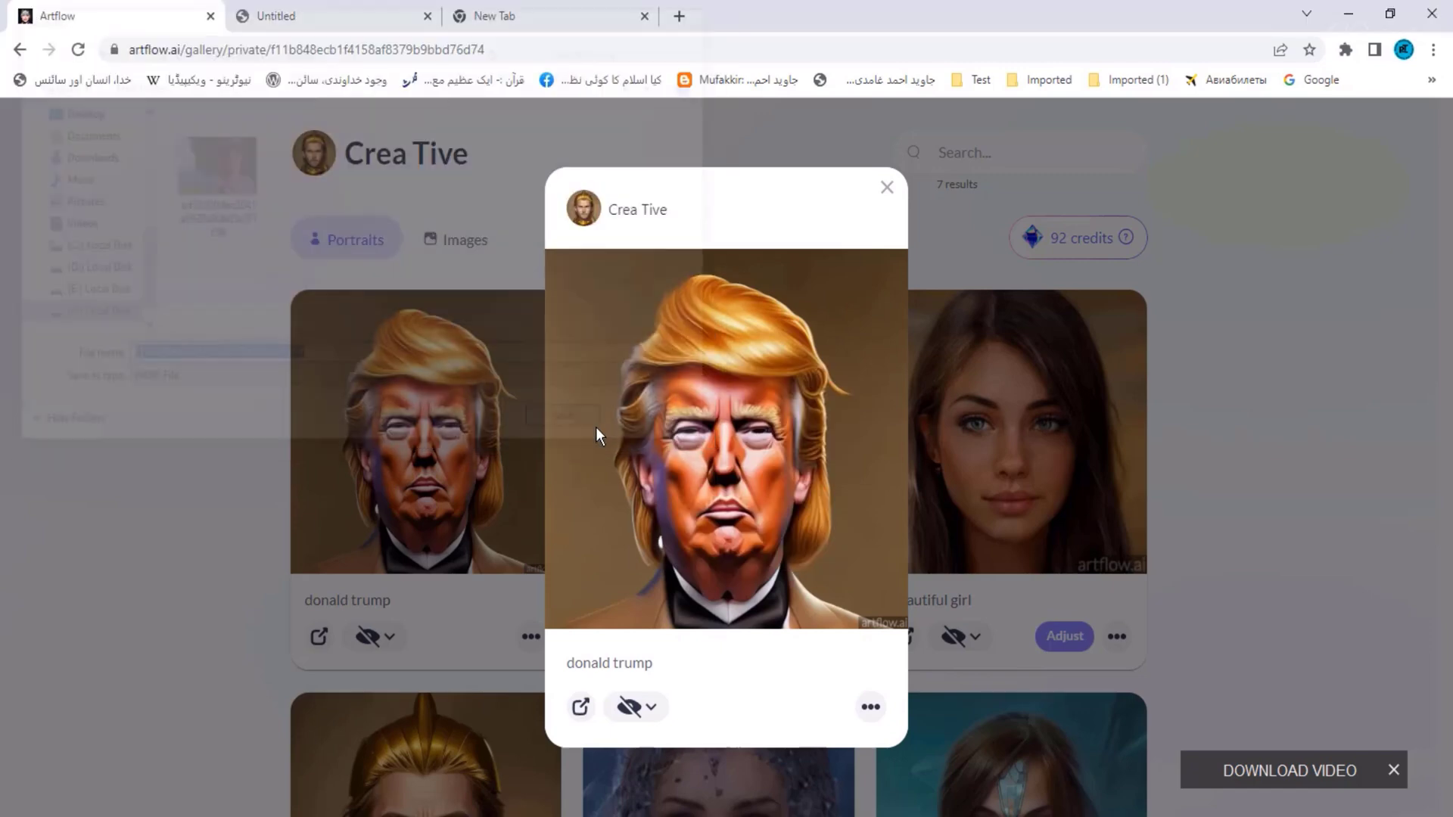
# View the downloaded portrait file in the browser, return to Artflow and close the enlarged portrait
pyautogui.click(113, 796)
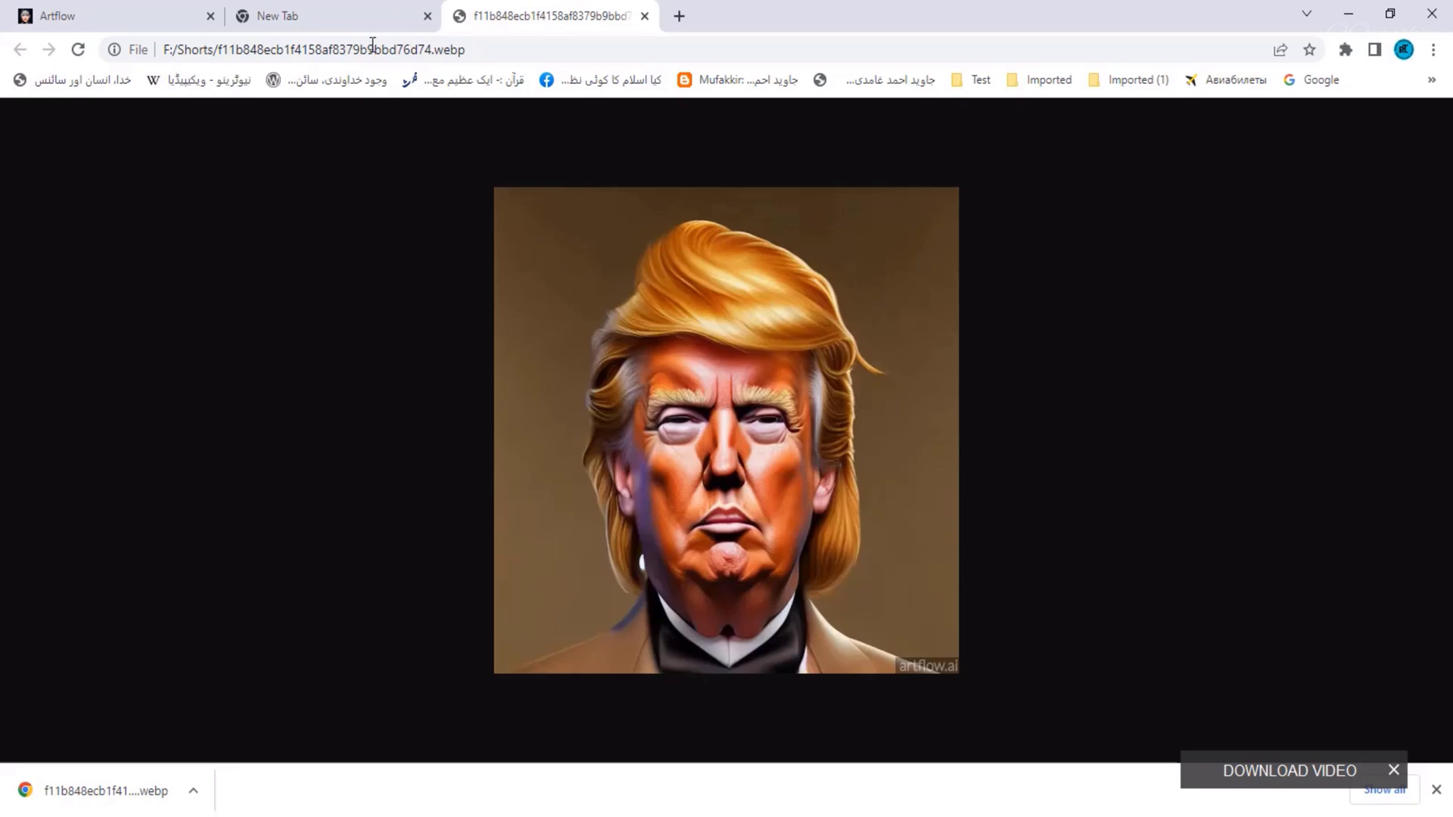
pyautogui.click(140, 26)
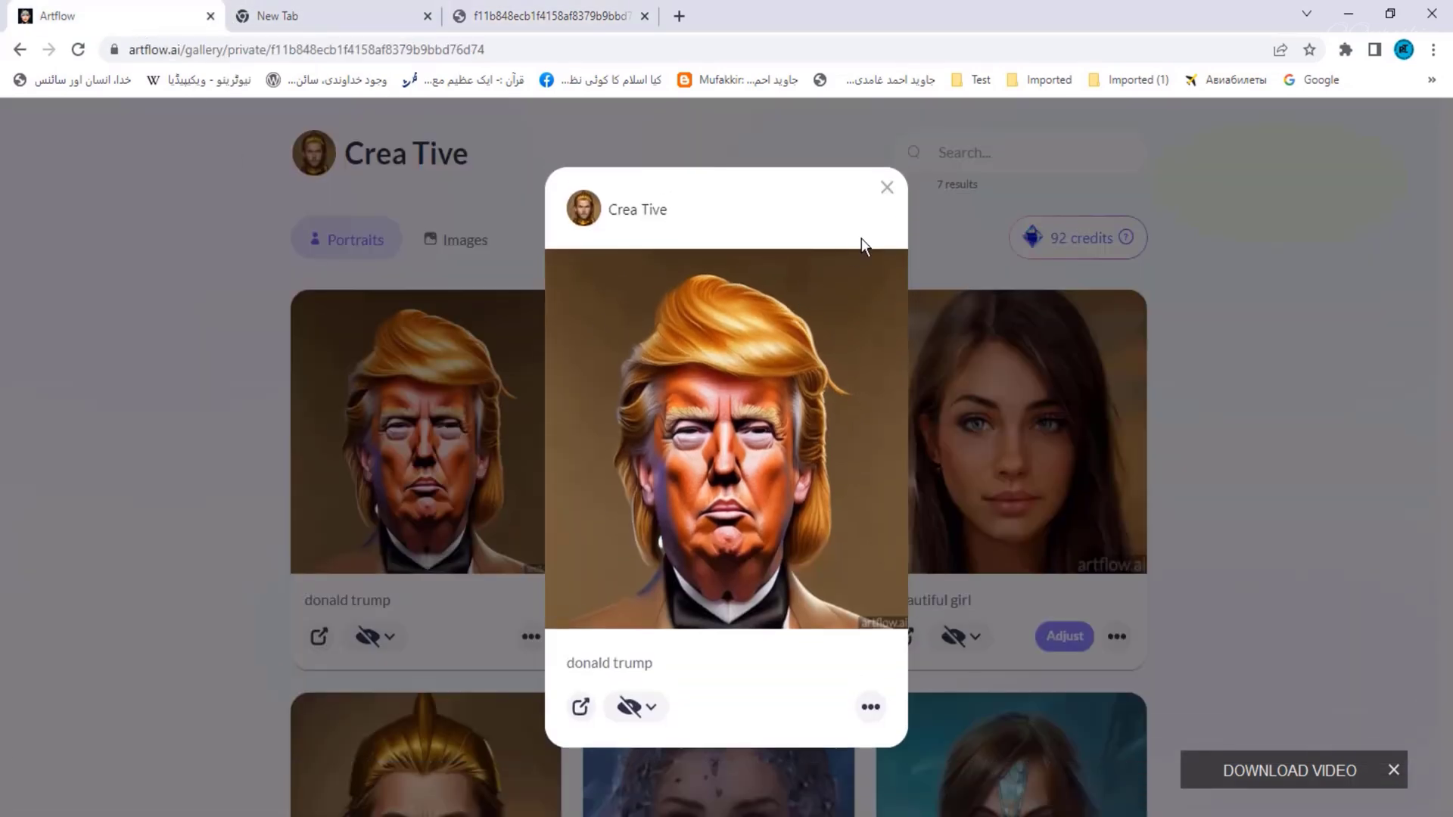
pyautogui.click(887, 189)
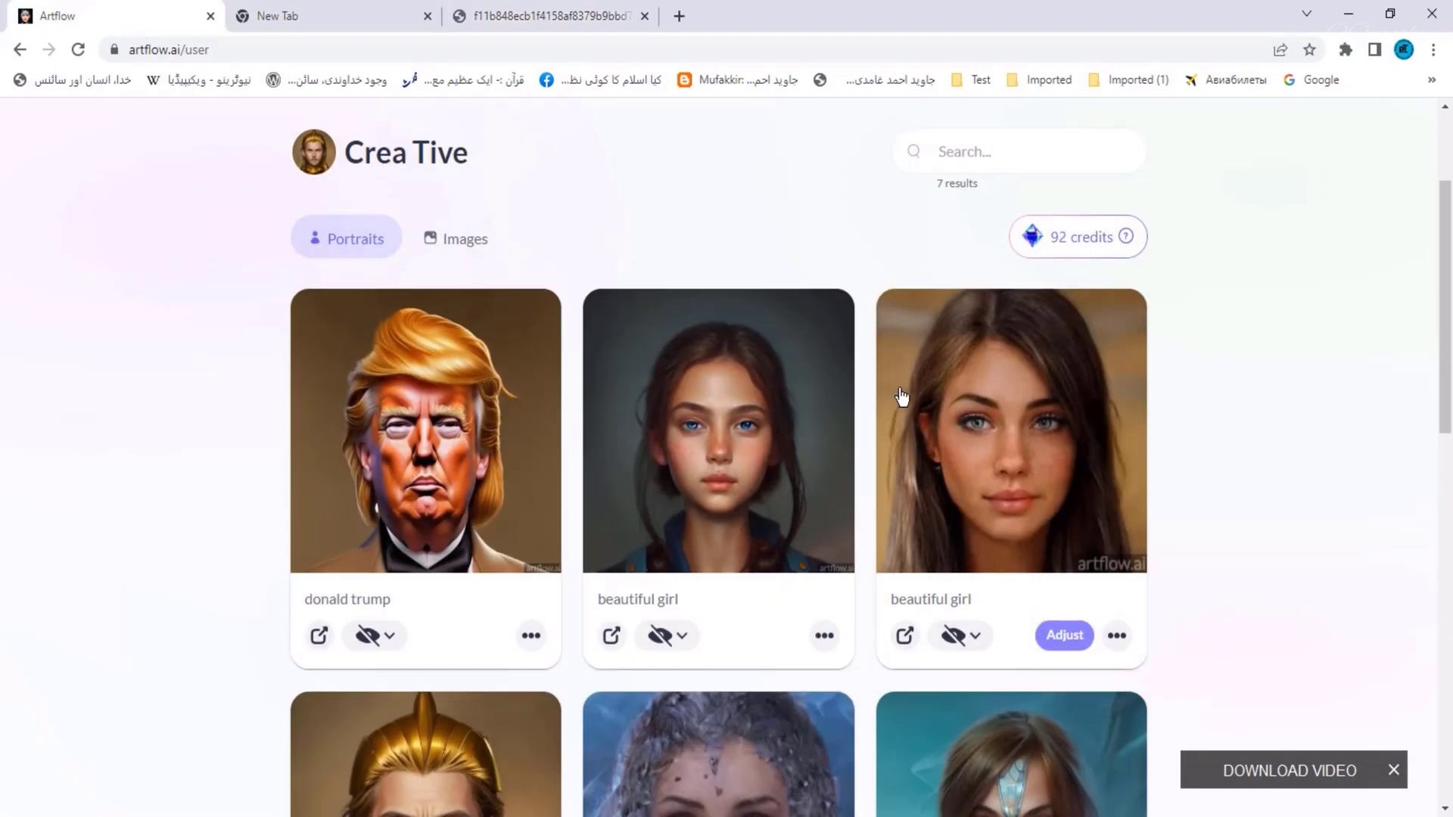
# Switch the portrait generator to v1 and create another portrait from the prompt "donald trump"
pyautogui.scroll(3, 902, 397)
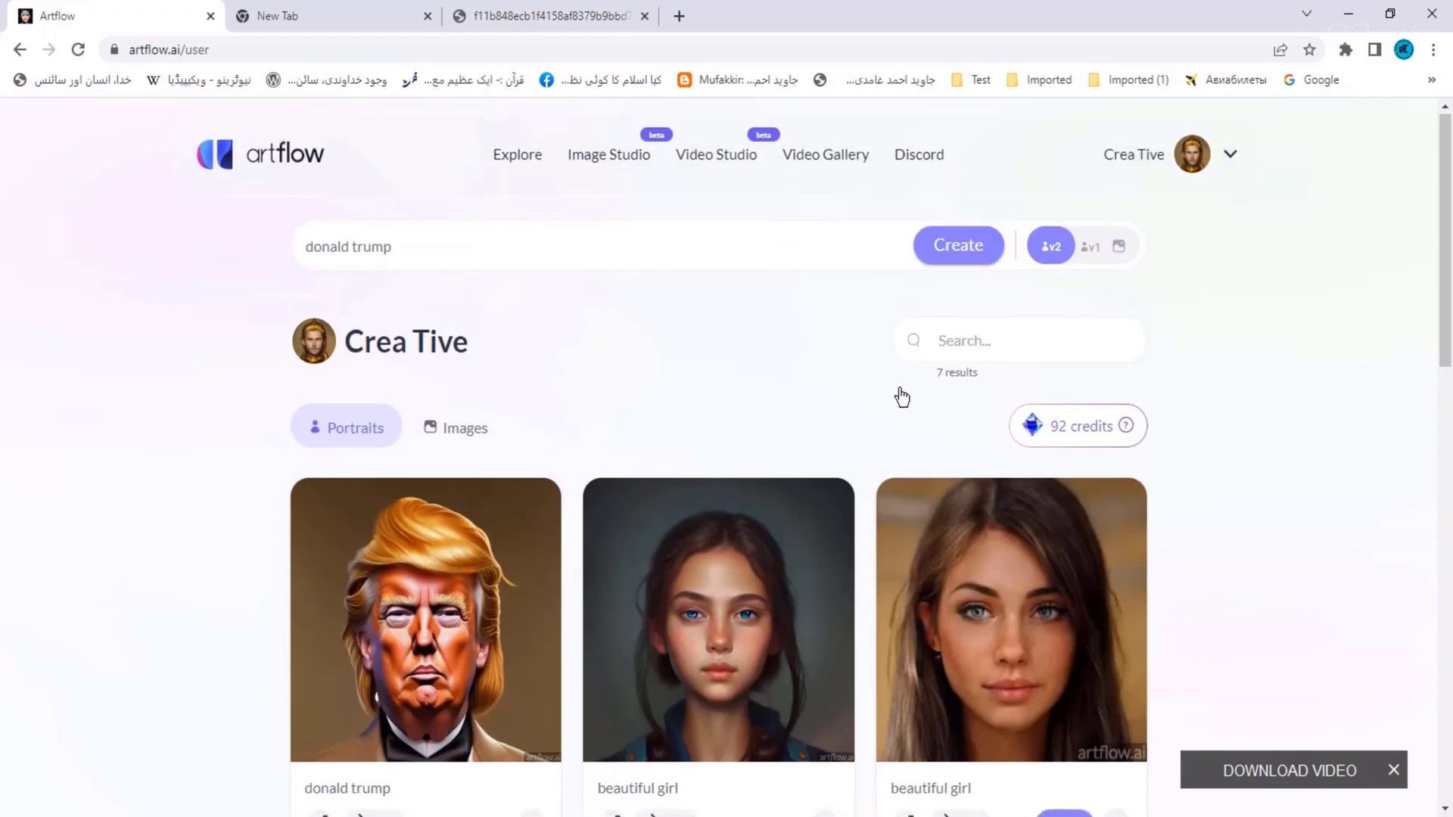
pyautogui.click(1088, 250)
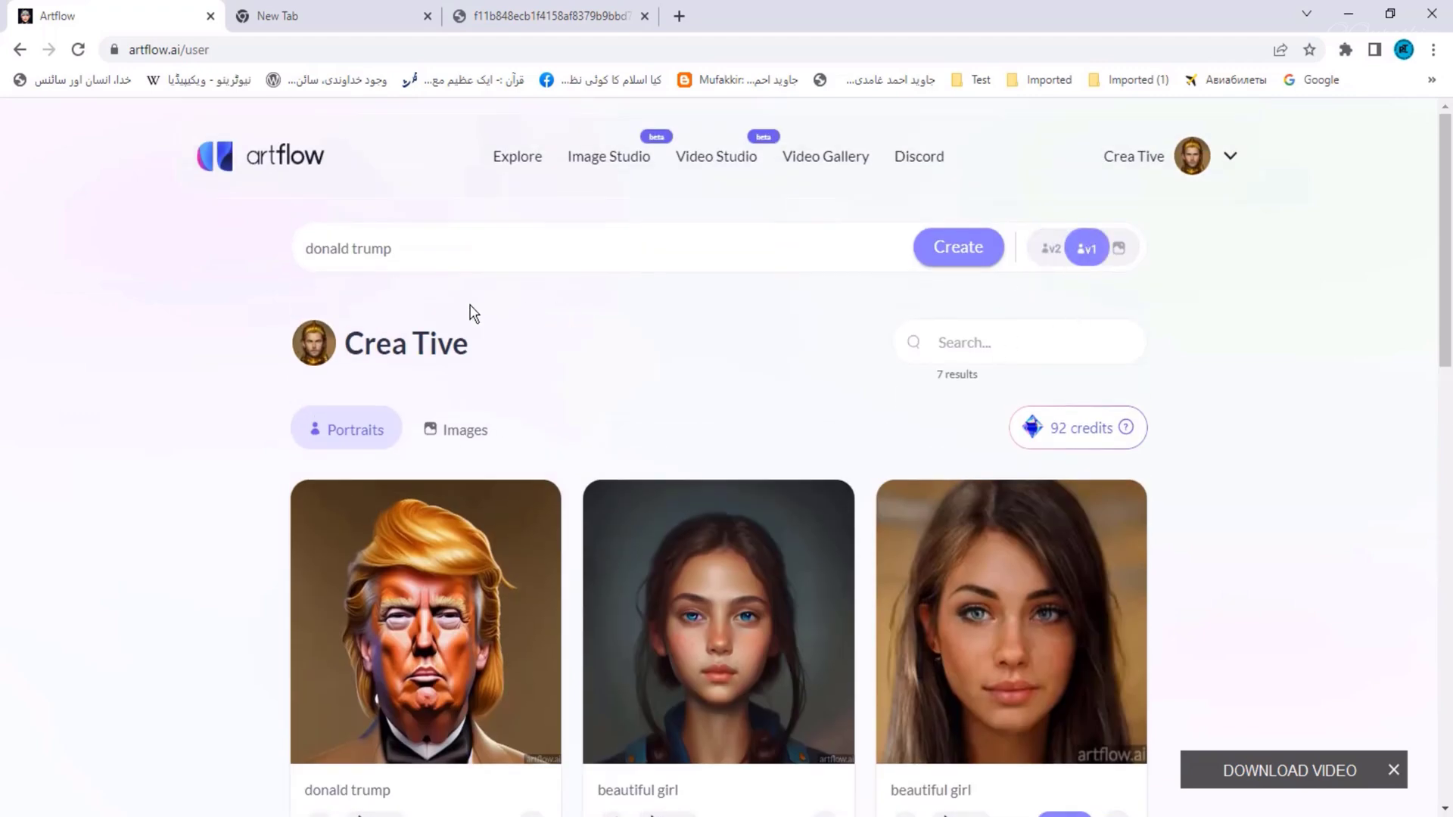
pyautogui.click(959, 250)
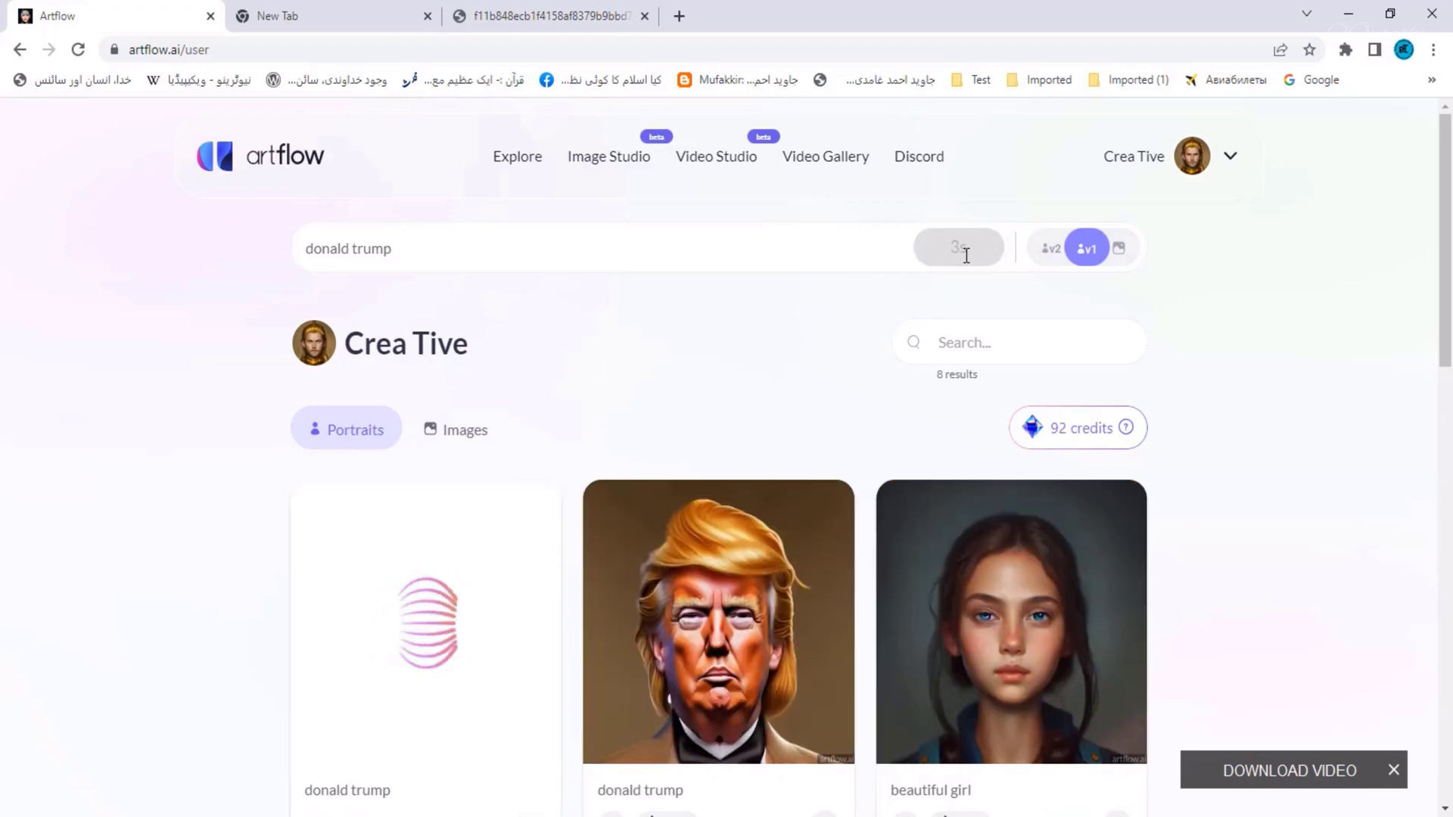
# Compare the new v1 portrait with its prompt and with the v2 portrait of the same prompt
pyautogui.scroll(-1, 414, 634)
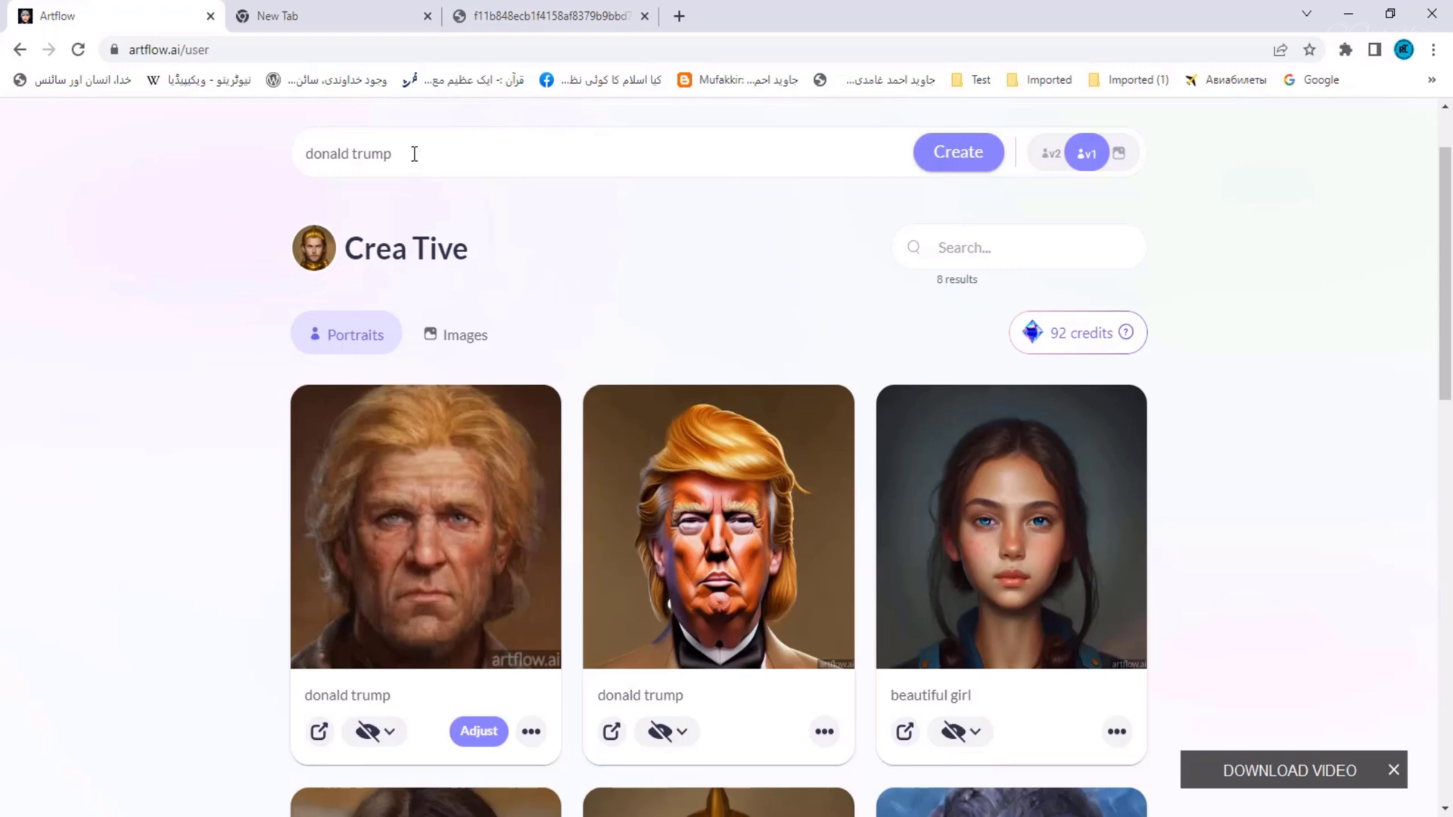
pyautogui.scroll(2, 415, 185)
pyautogui.moveTo(412, 247); pyautogui.dragTo(254, 259)
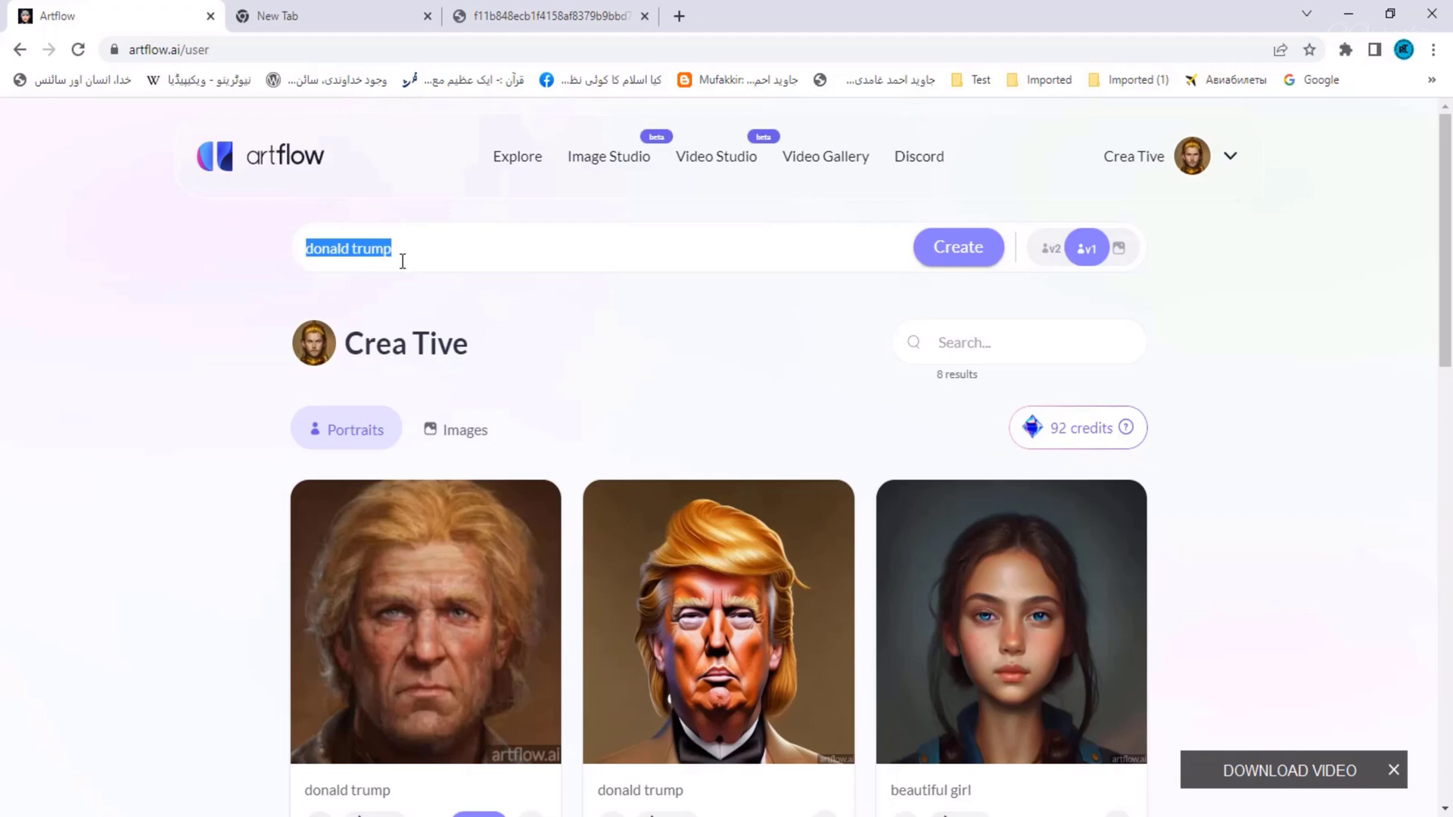
pyautogui.scroll(-2, 710, 600)
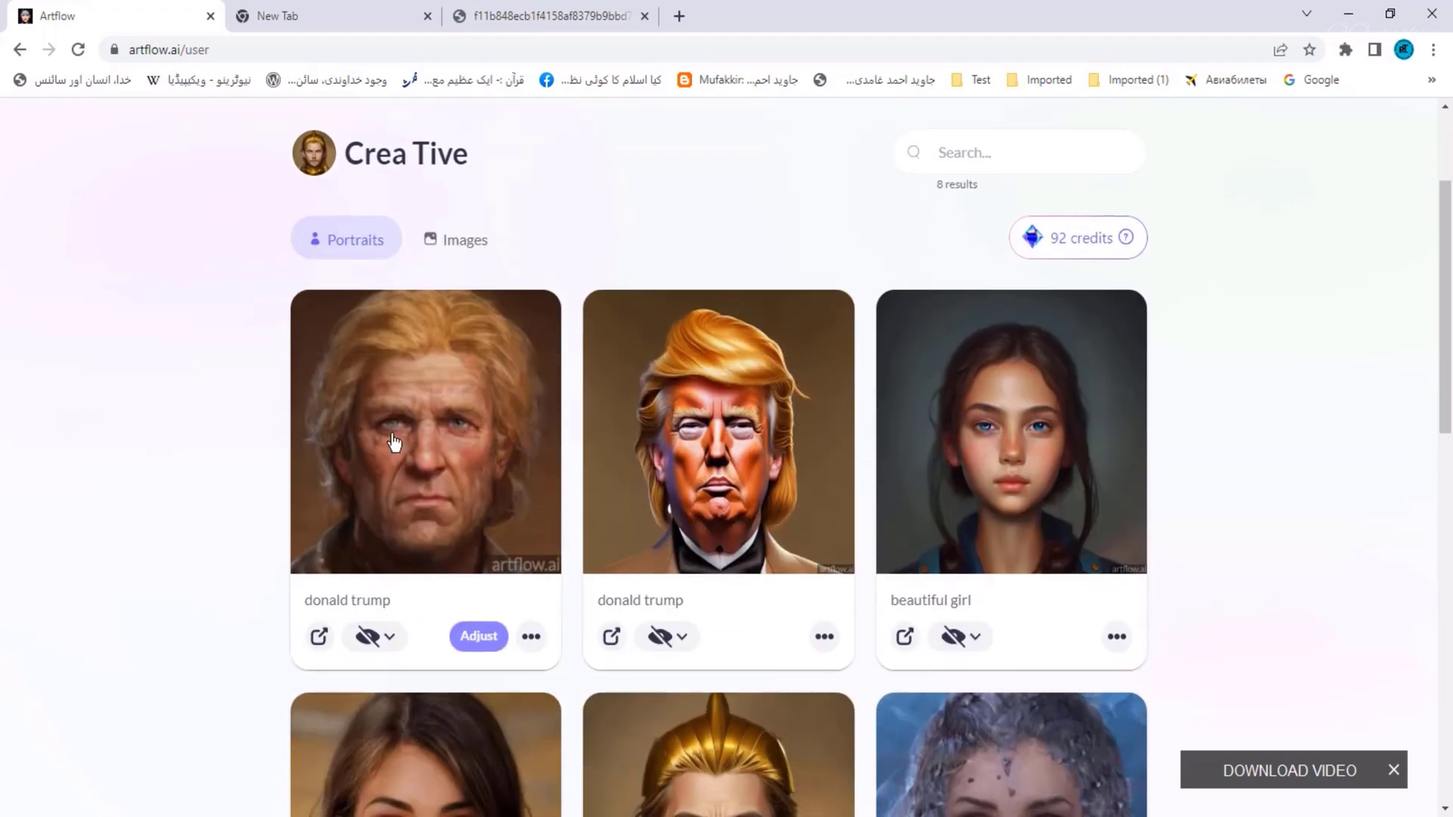
# View the v1 "donald trump" portrait enlarged and close it again
pyautogui.click(393, 443)
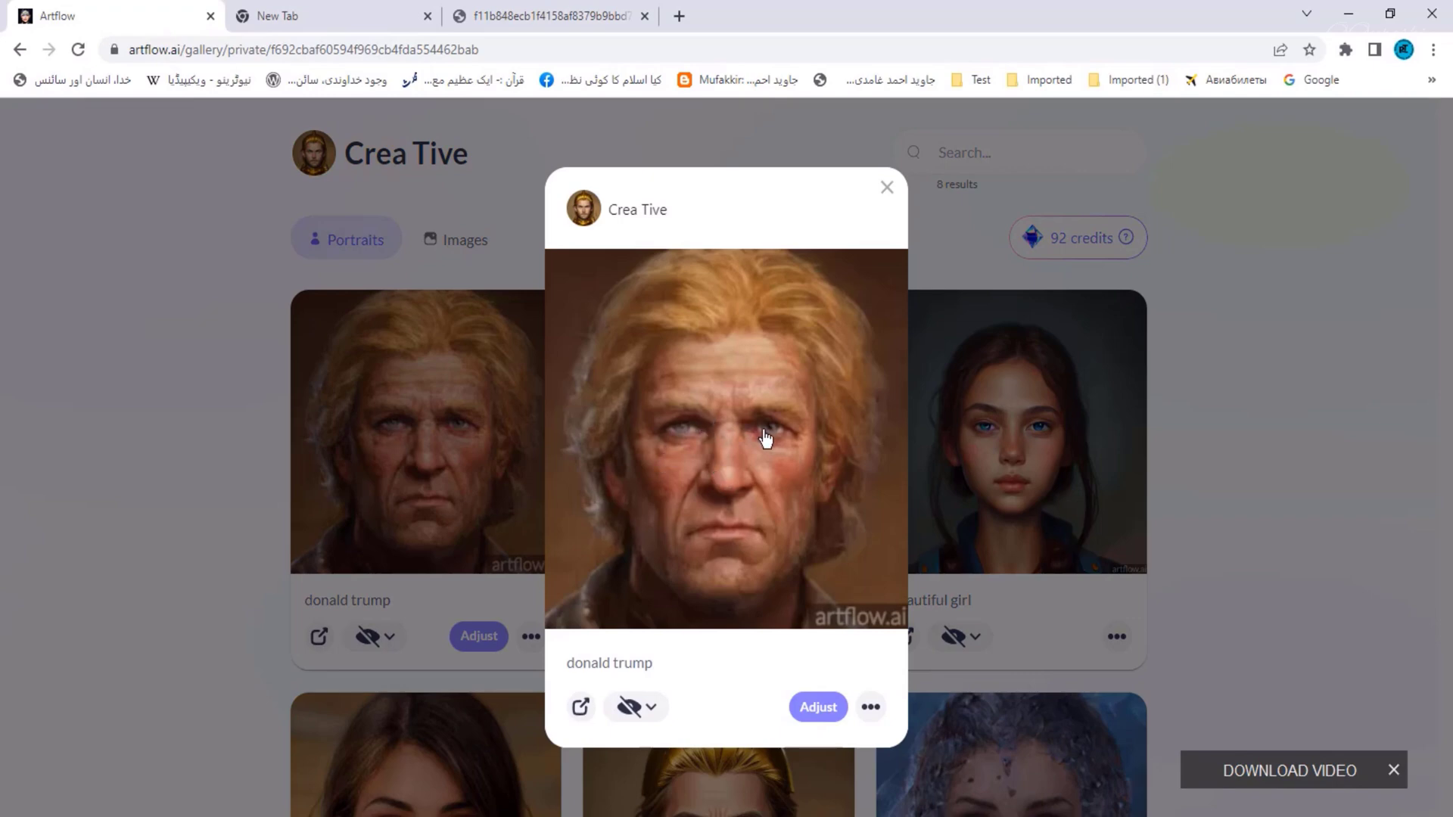
pyautogui.click(887, 189)
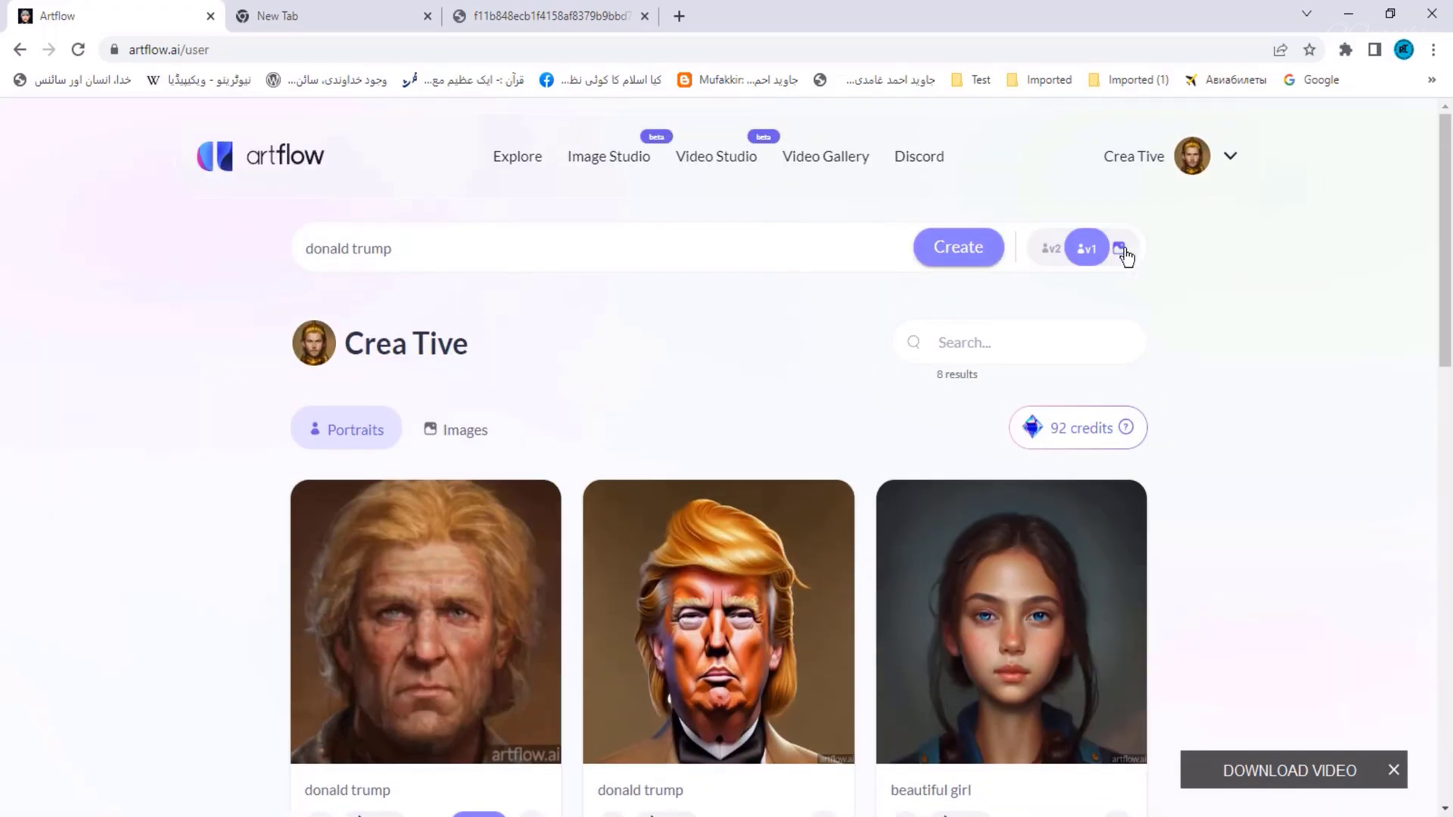
# Switch from the v1 portrait generator to the image generator and create an image from the prompt "donald trump"
pyautogui.click(1122, 251)
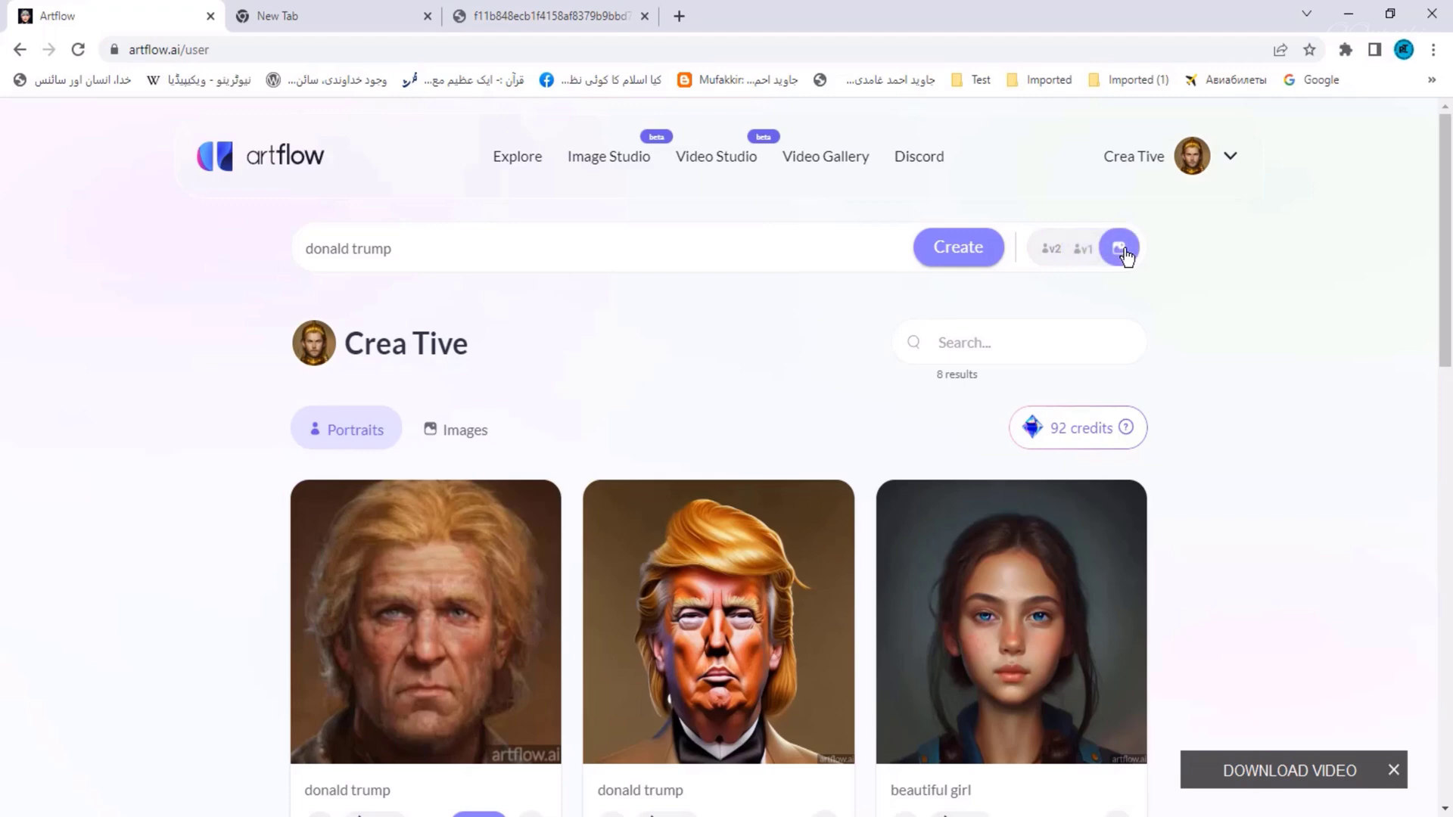
pyautogui.click(954, 249)
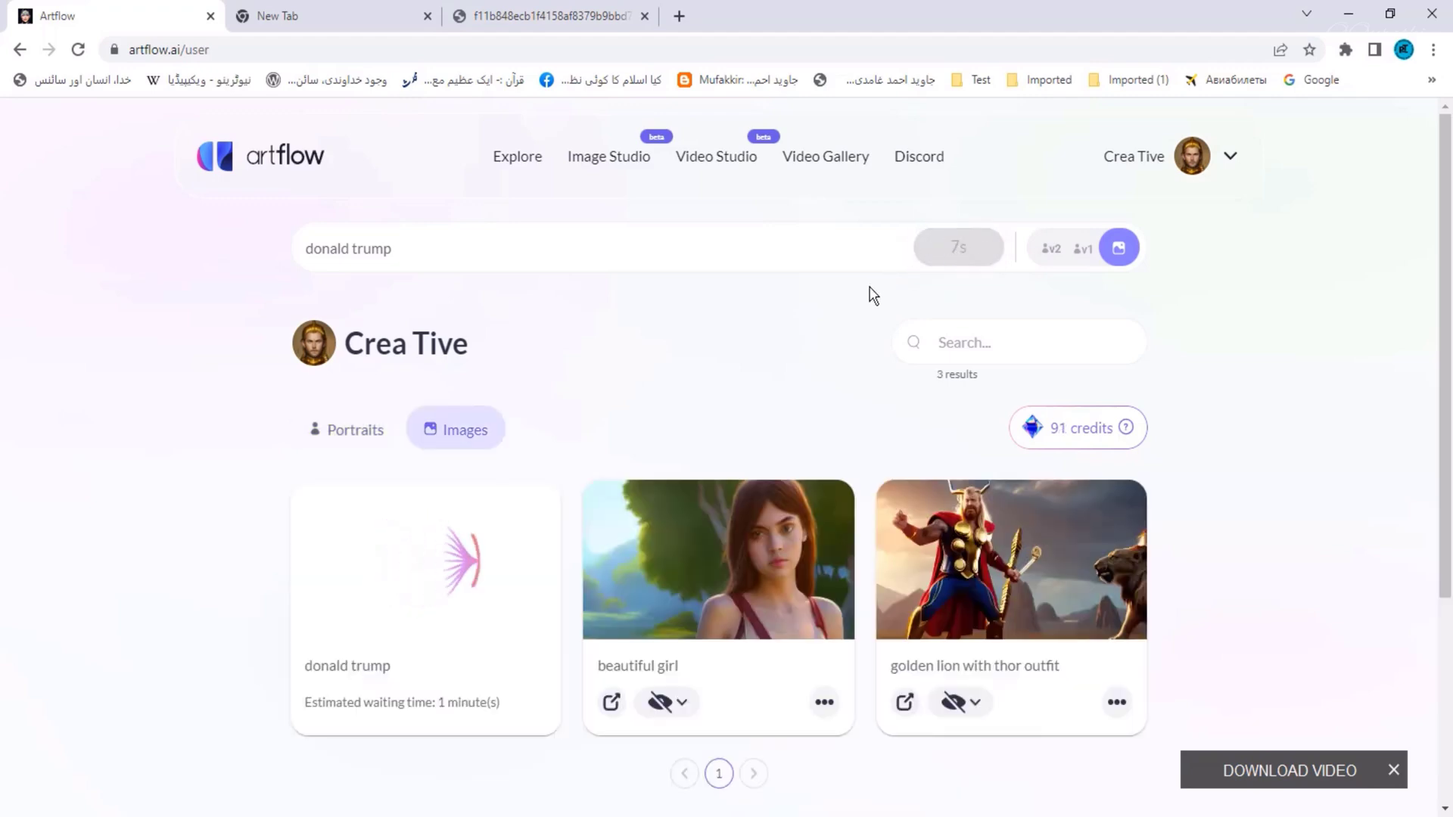
pyautogui.scroll(-1, 795, 350)
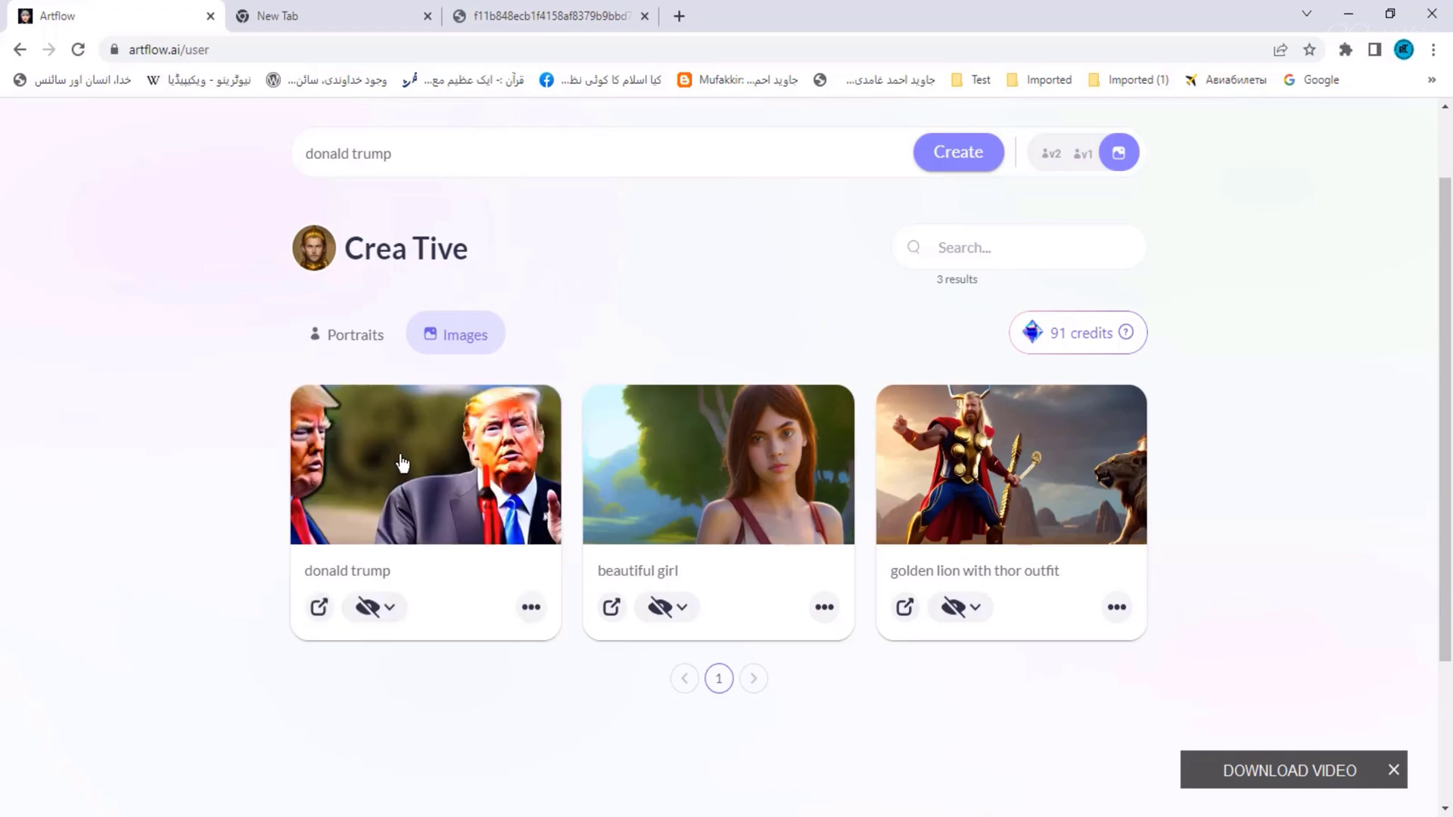
# View the "donald trump", "beautiful girl" and "golden lion with thor outfit" images enlarged, closing each one
pyautogui.click(450, 462)
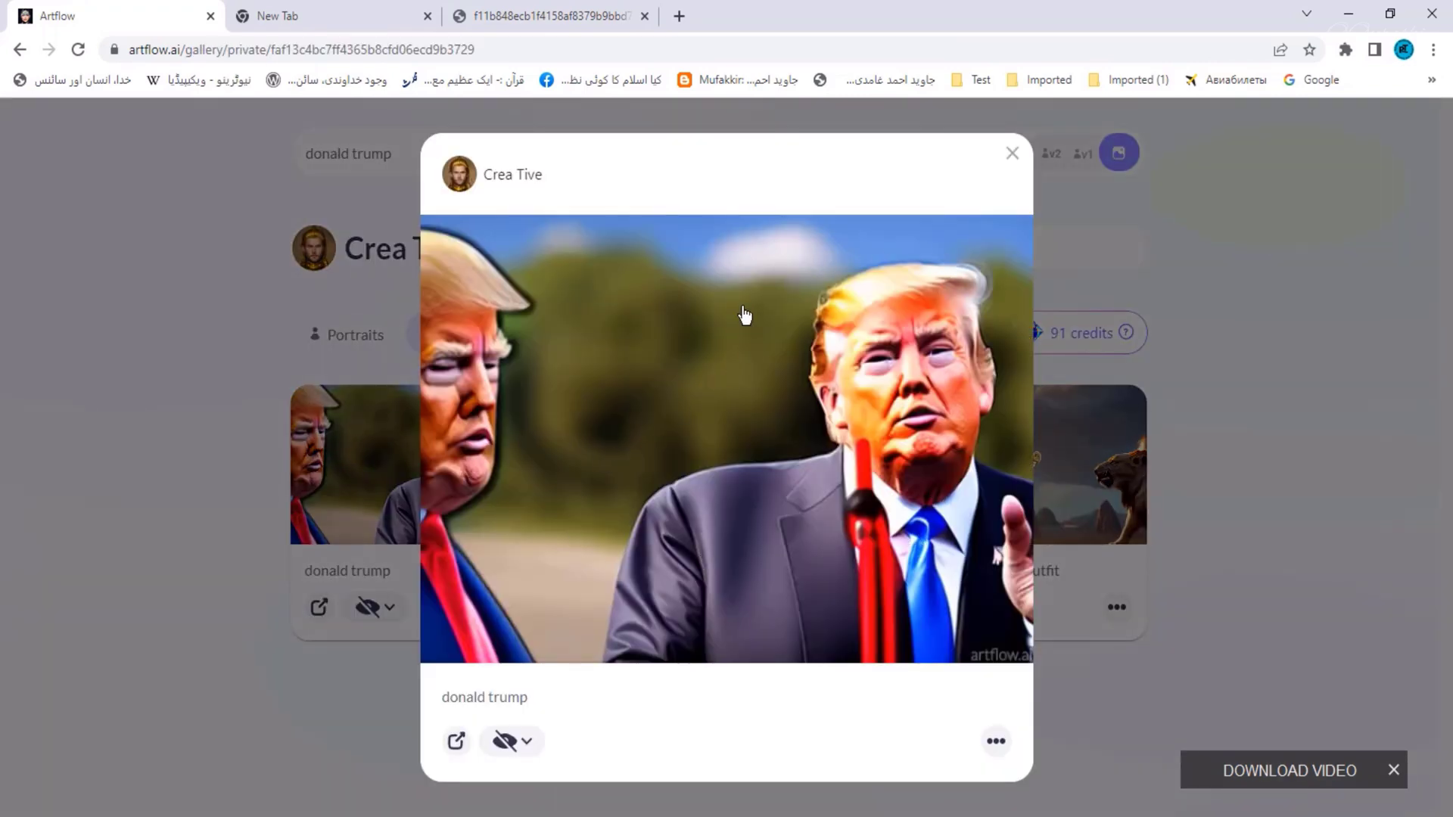
pyautogui.click(1011, 152)
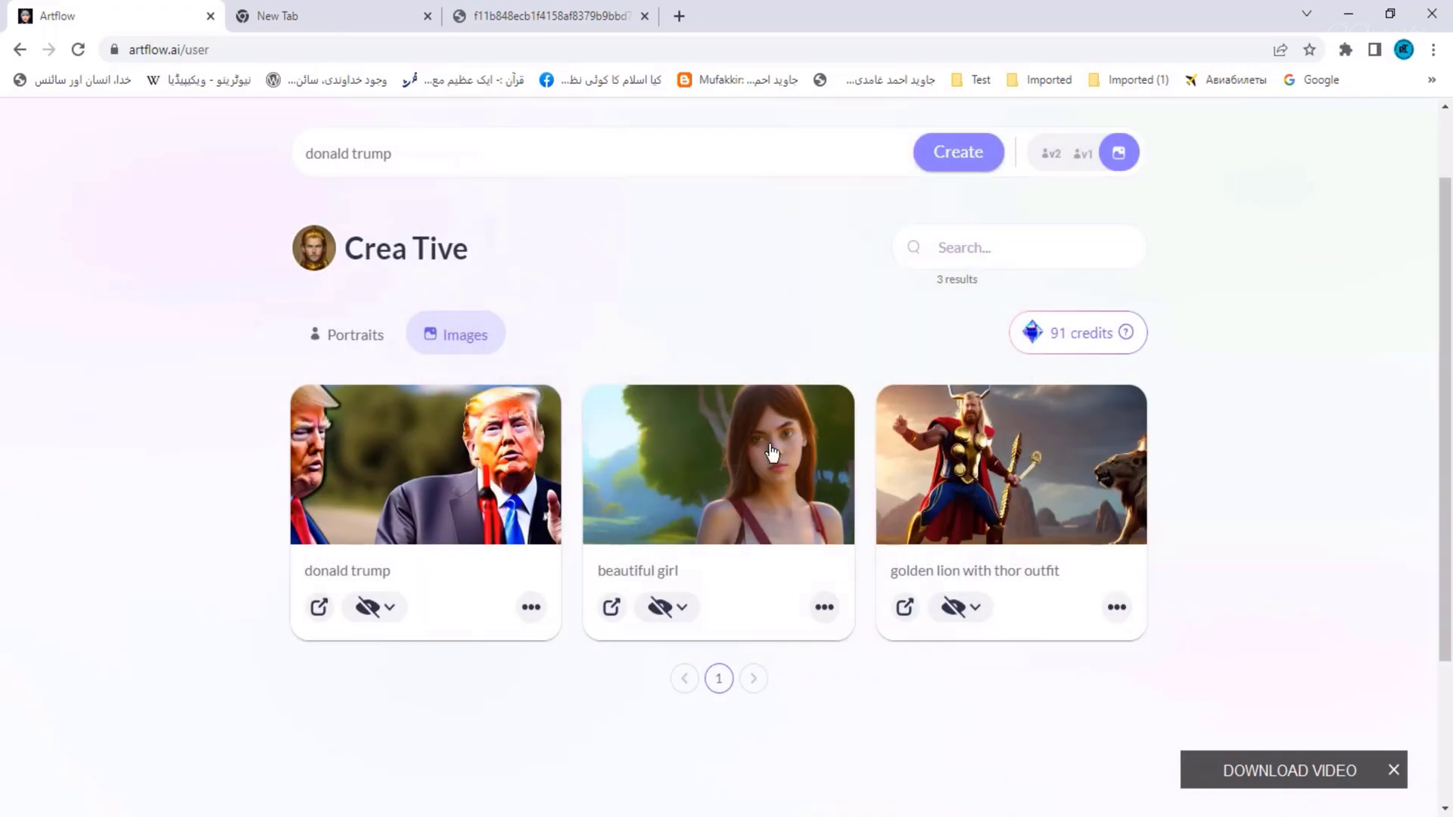
pyautogui.click(772, 453)
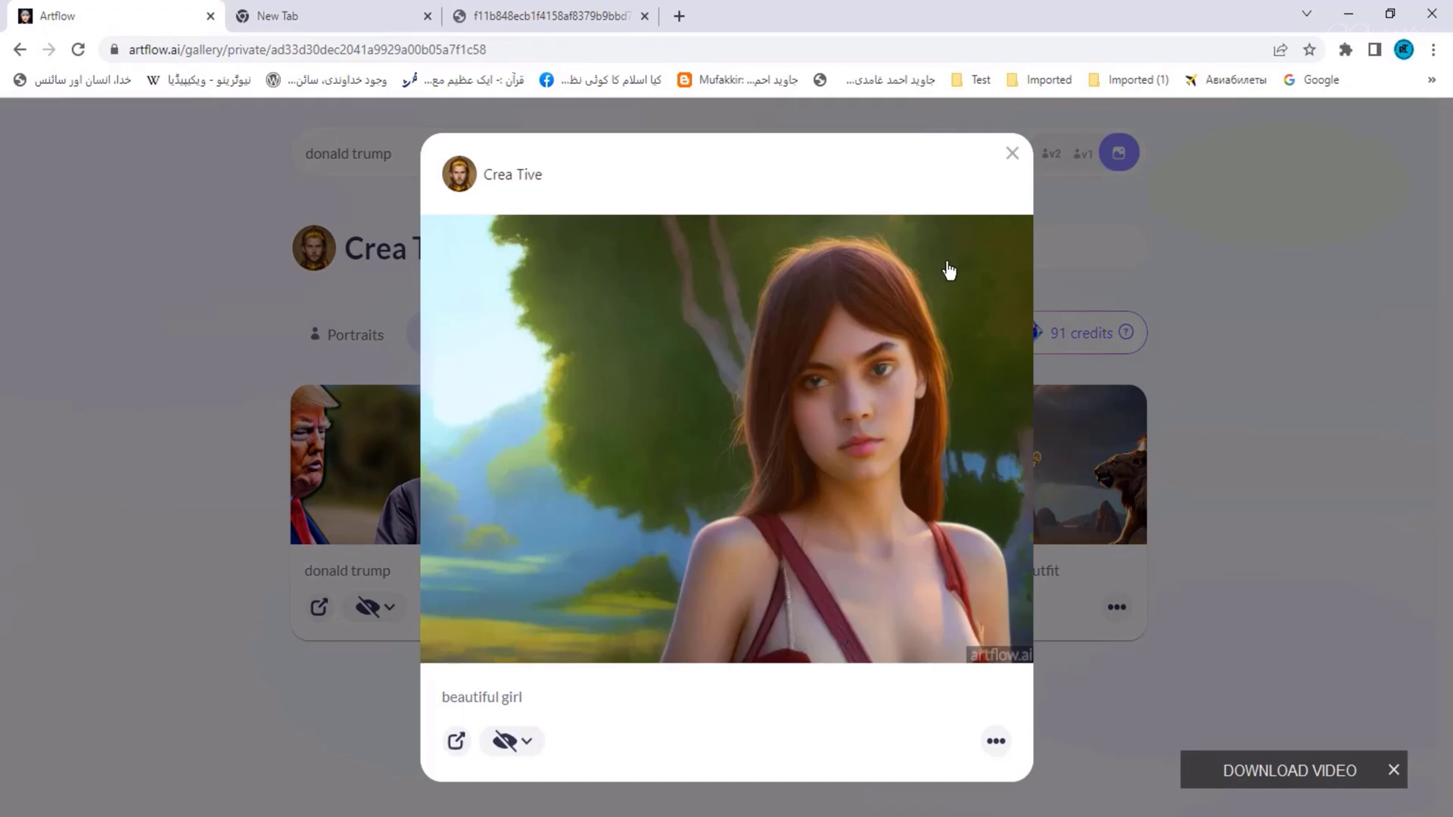
pyautogui.click(1011, 153)
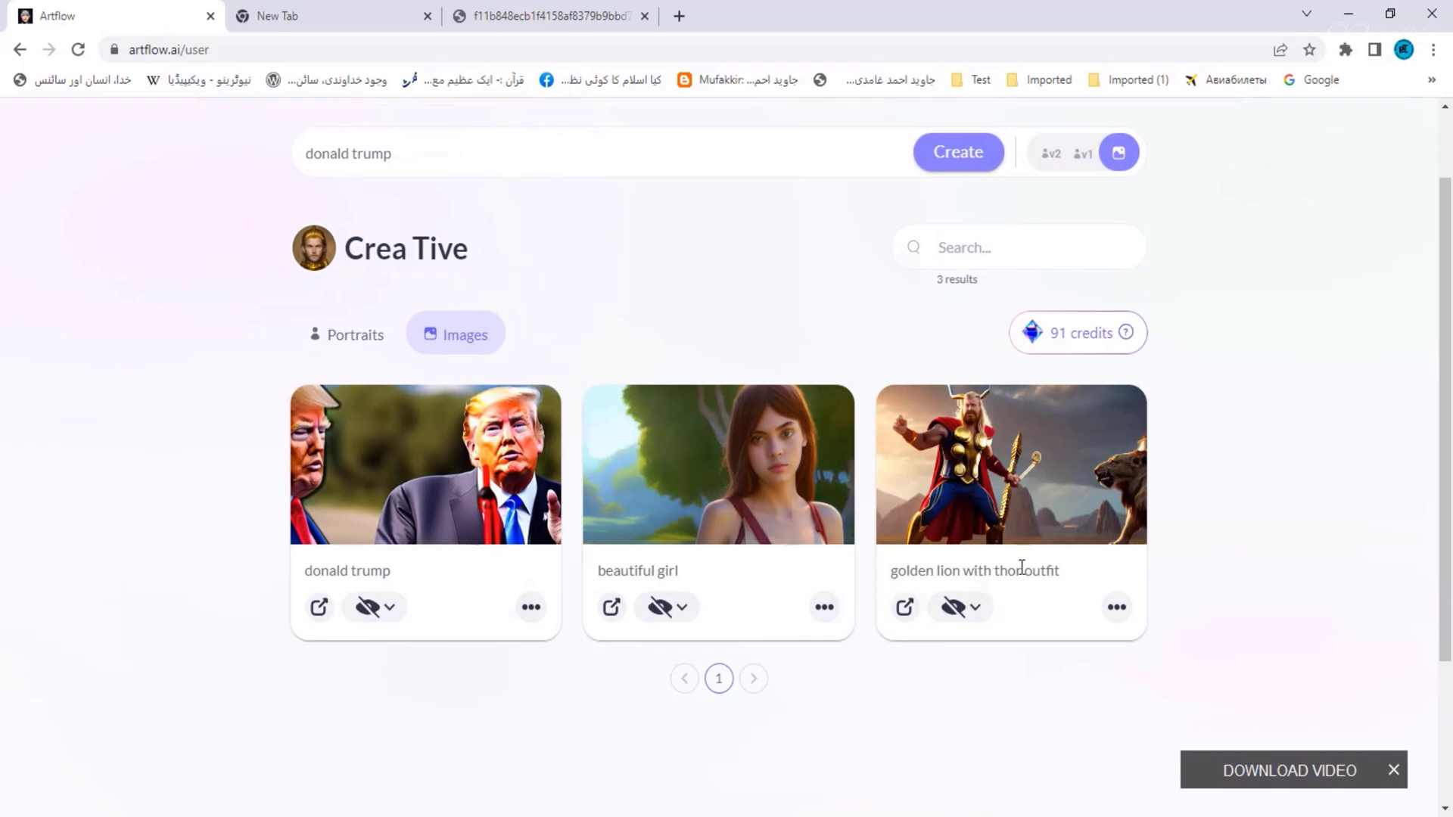
pyautogui.click(1014, 477)
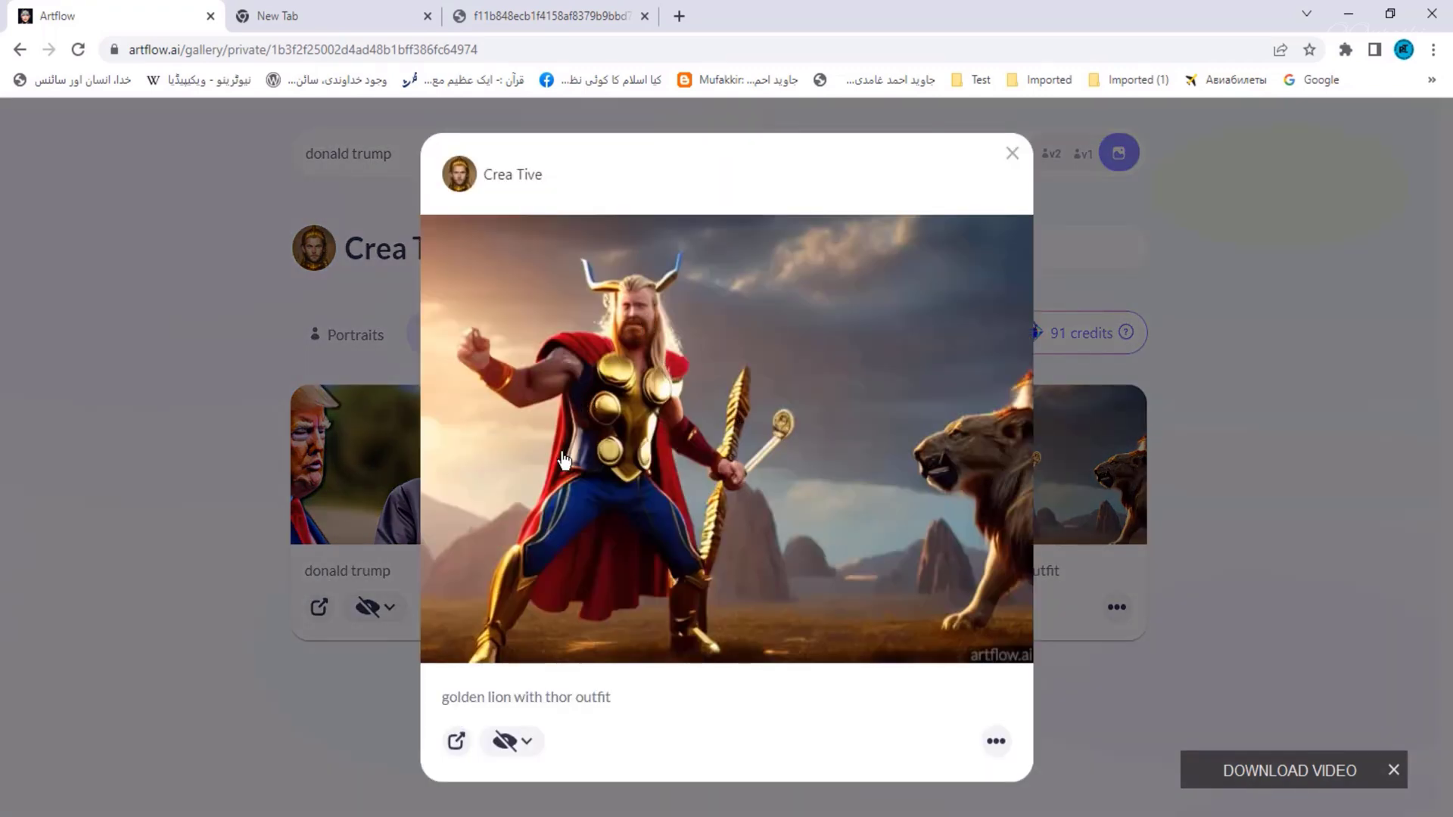
pyautogui.click(1013, 157)
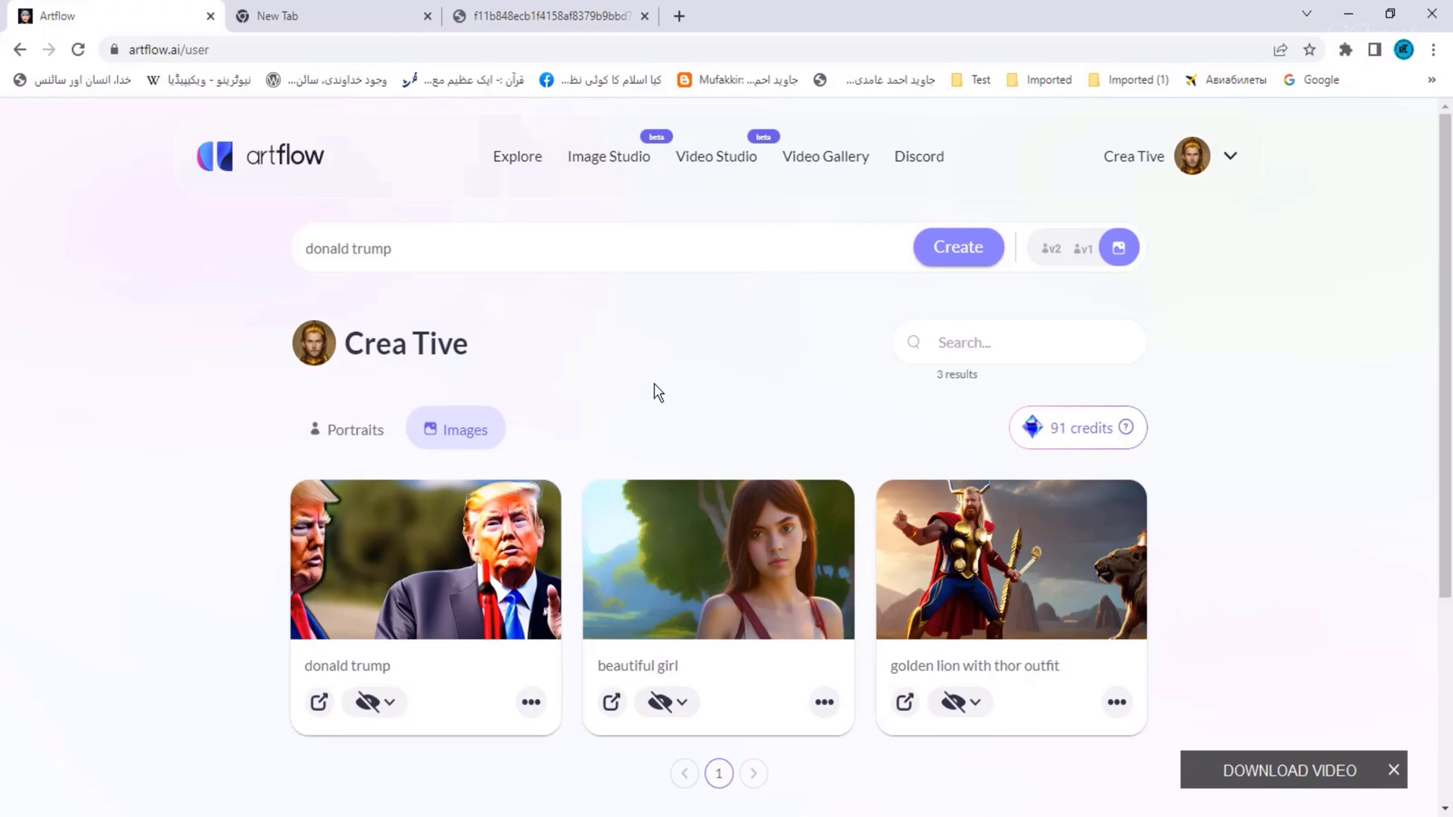
# Look through the portrait and image collections and view the "golden lion with thor outfit" portrait enlarged
pyautogui.click(340, 431)
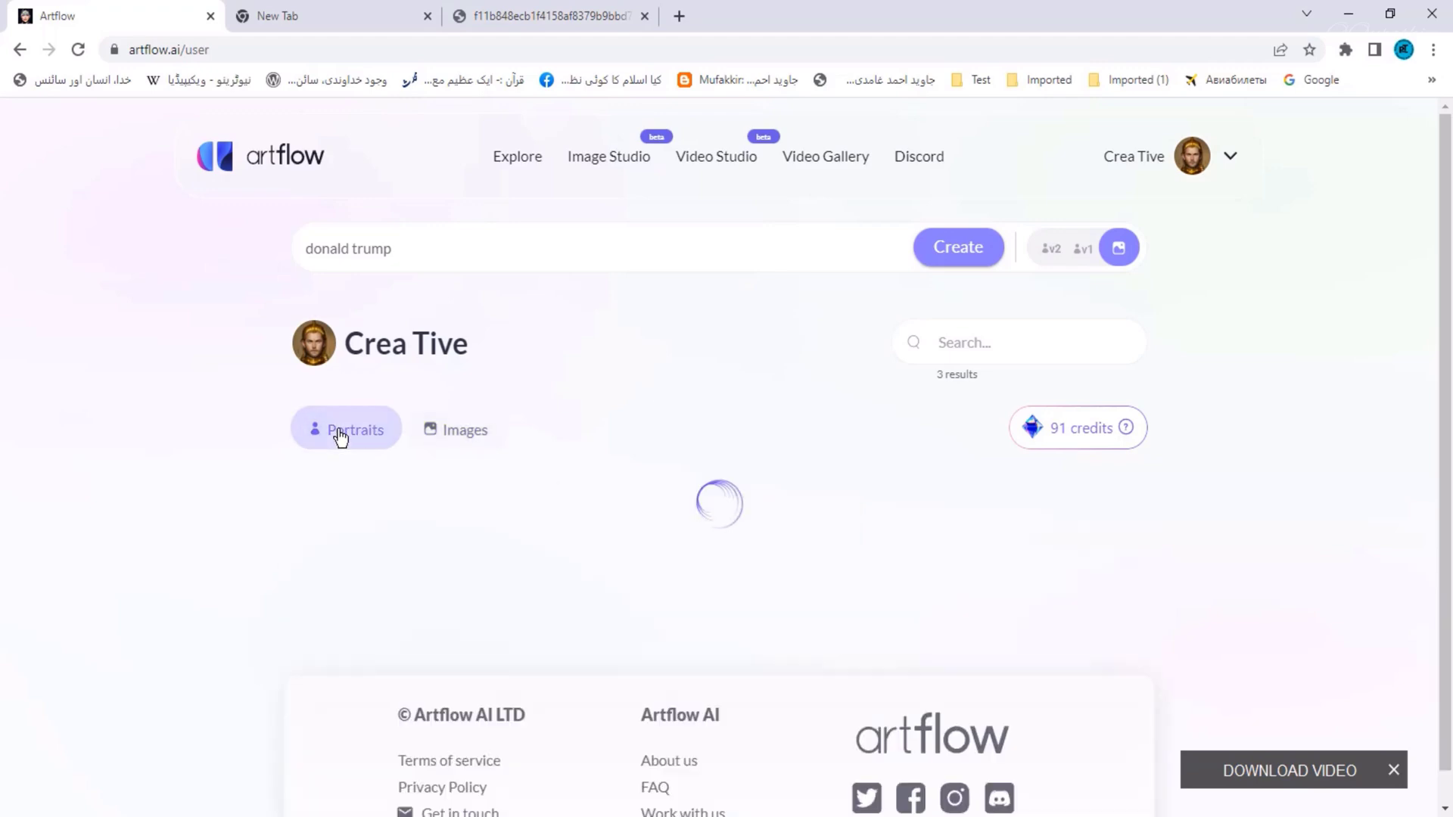
pyautogui.scroll(-4, 338, 432)
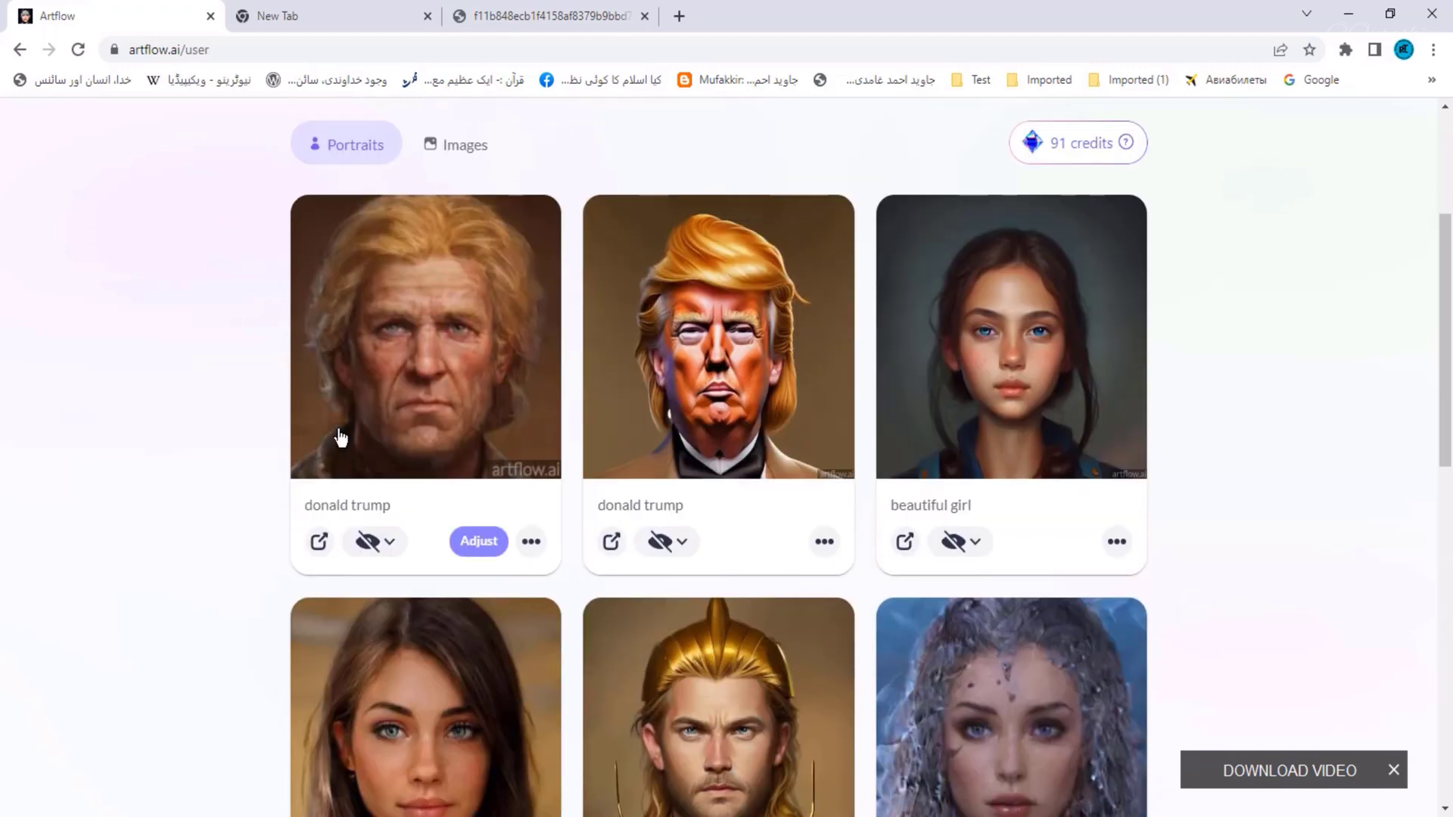
pyautogui.scroll(4, 338, 431)
pyautogui.click(464, 432)
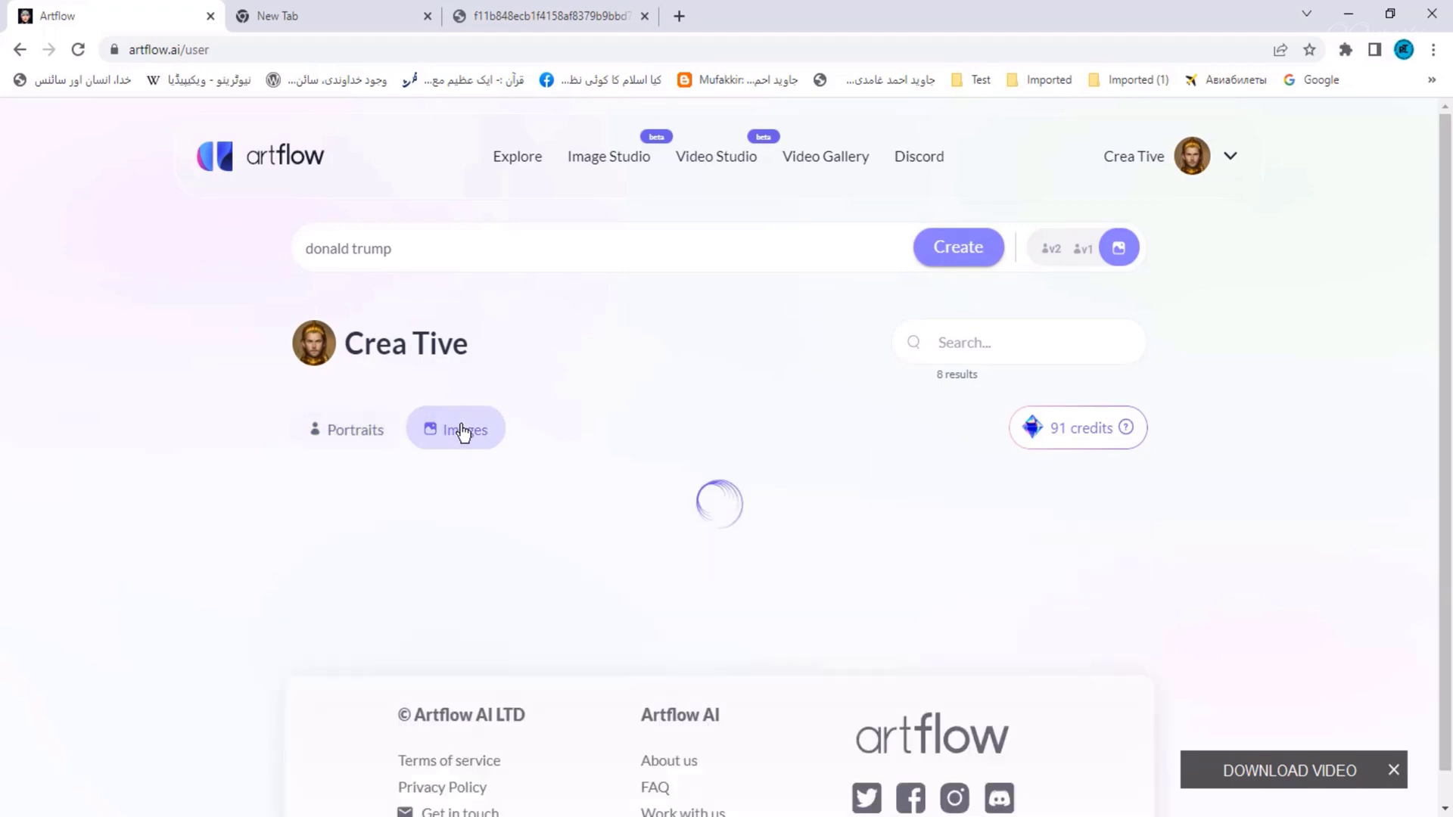
pyautogui.scroll(-4, 460, 431)
pyautogui.scroll(4, 460, 425)
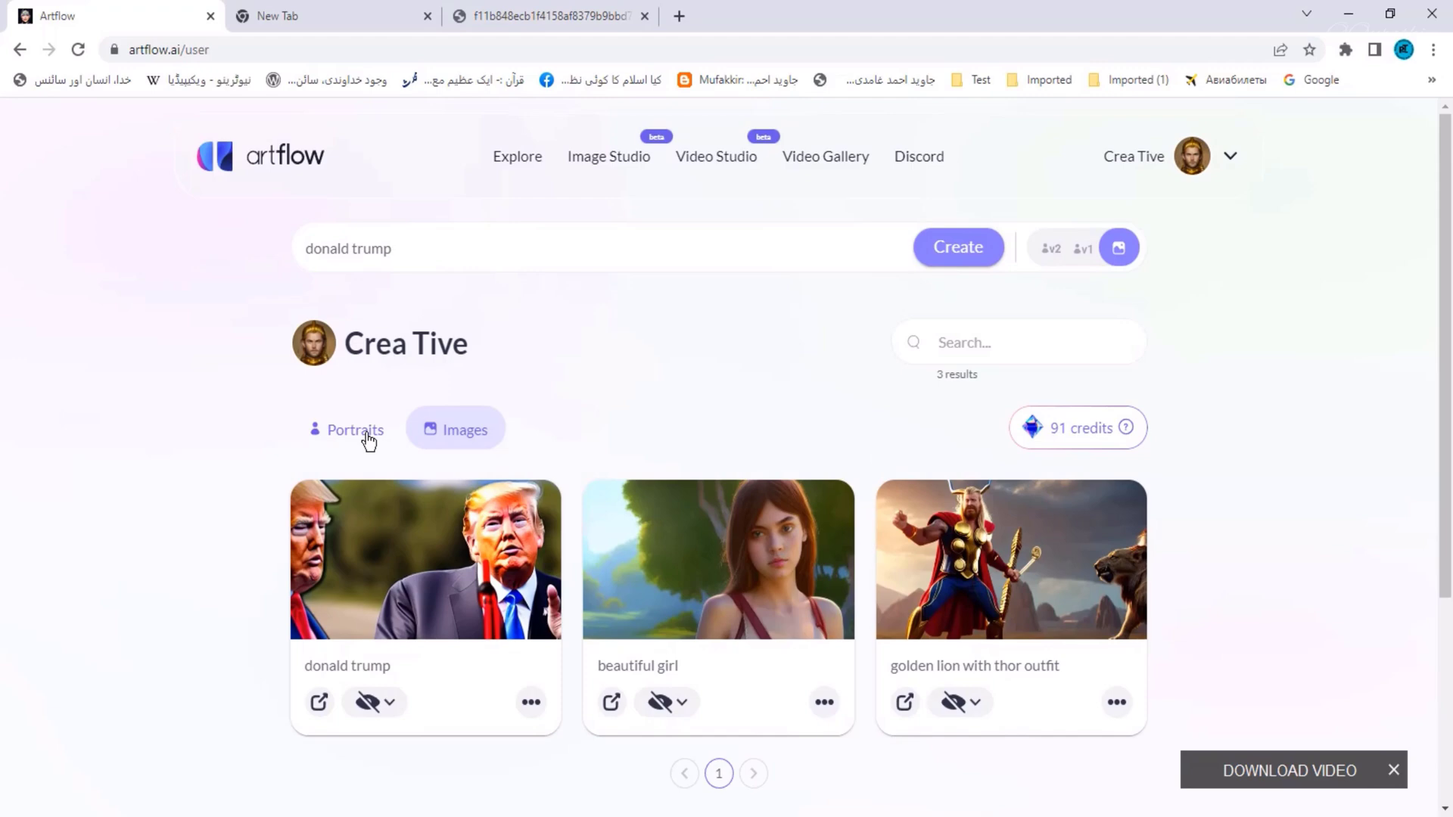
pyautogui.click(369, 439)
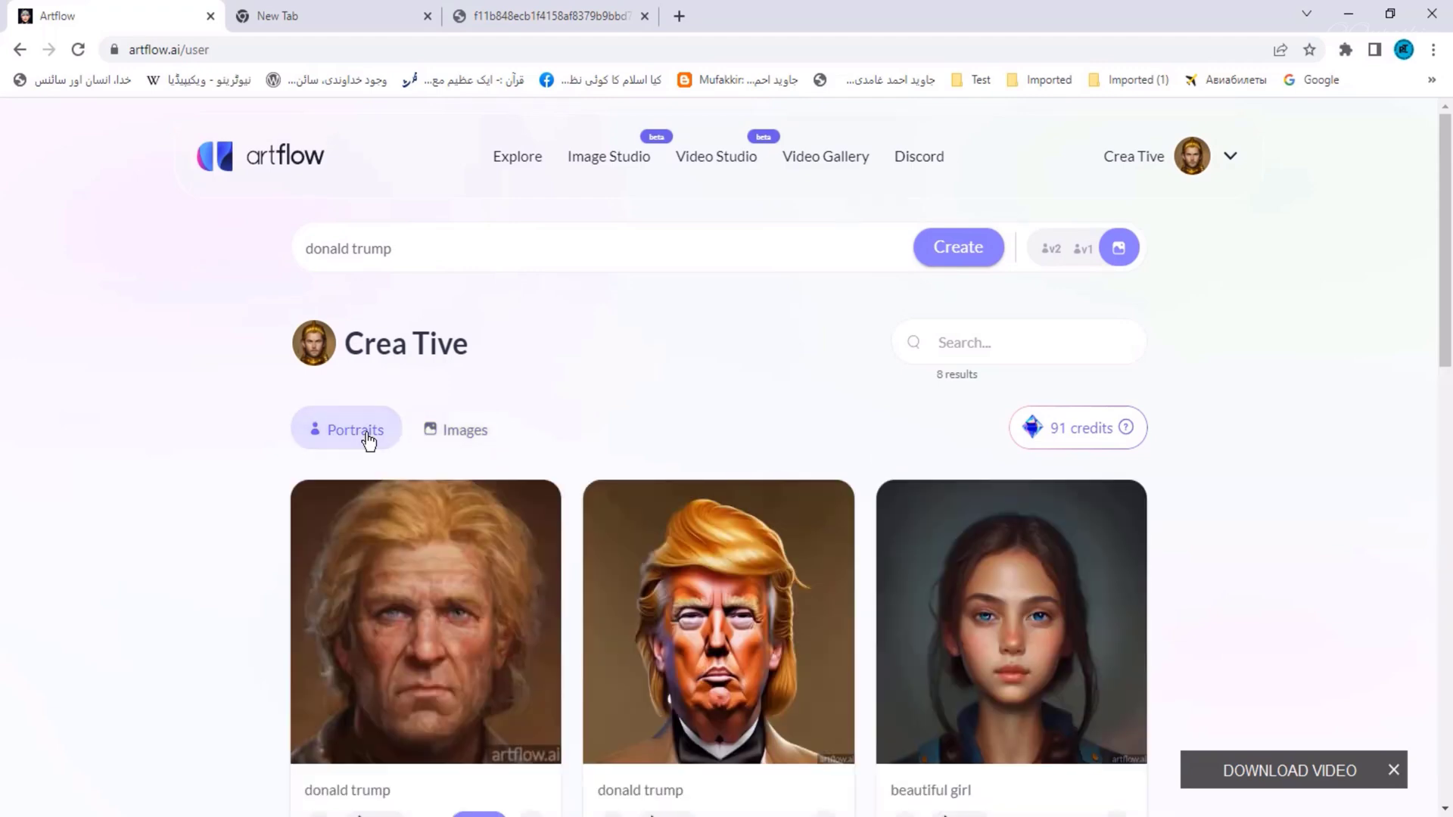
pyautogui.scroll(-6, 620, 457)
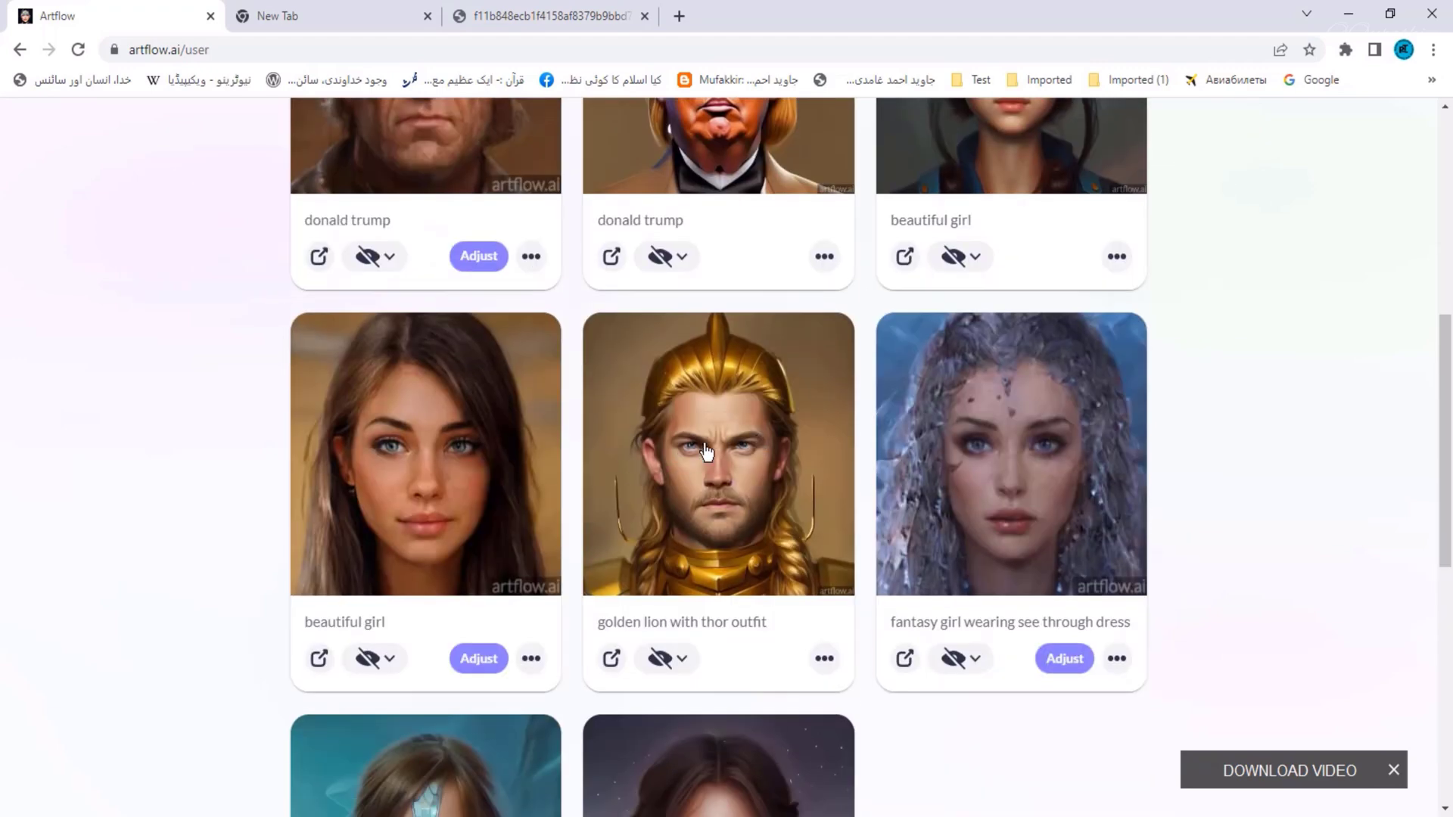
pyautogui.click(705, 452)
pyautogui.click(886, 188)
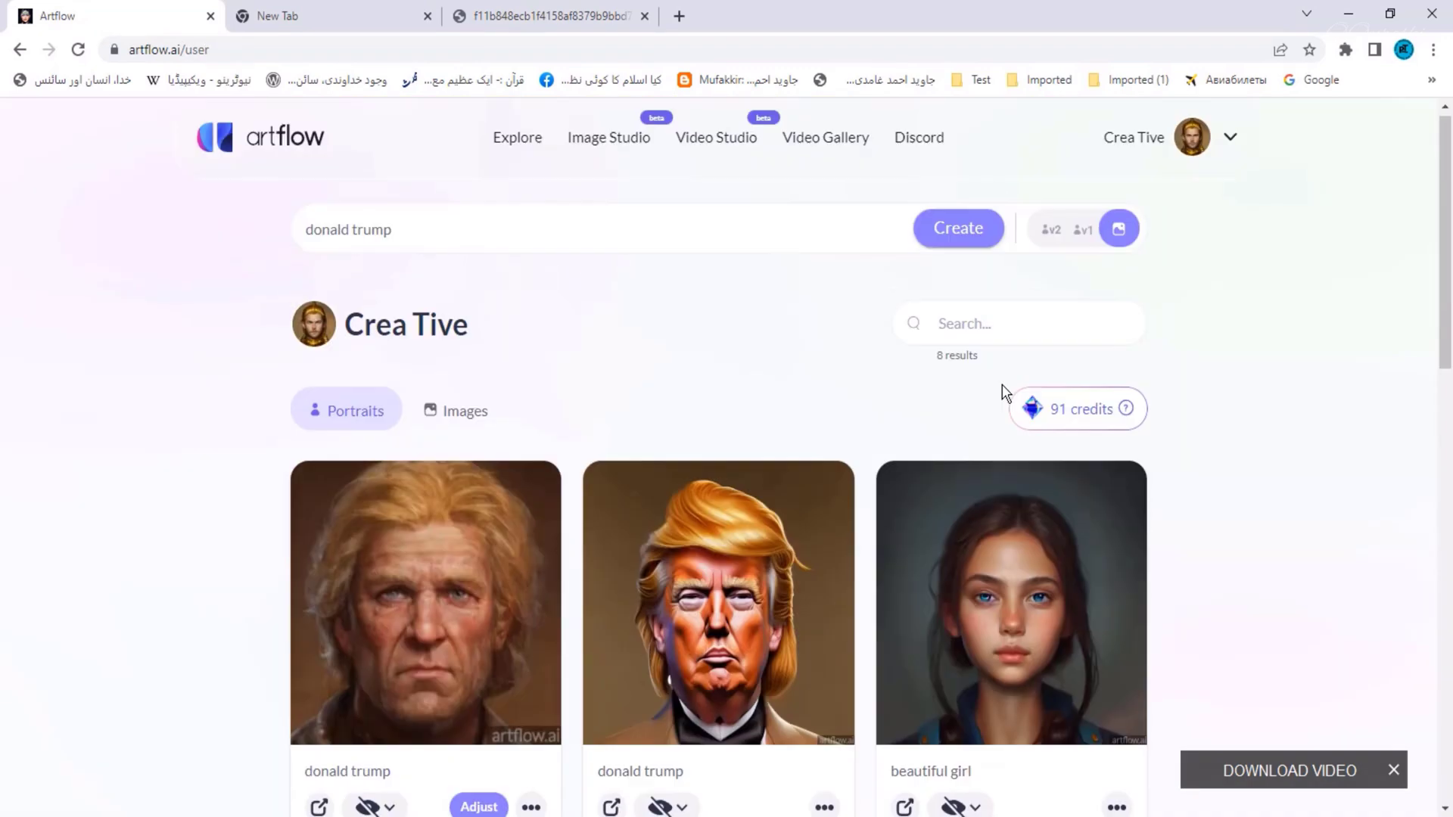
# Open the account's personal settings to check the remaining image and video credits
pyautogui.click(1190, 159)
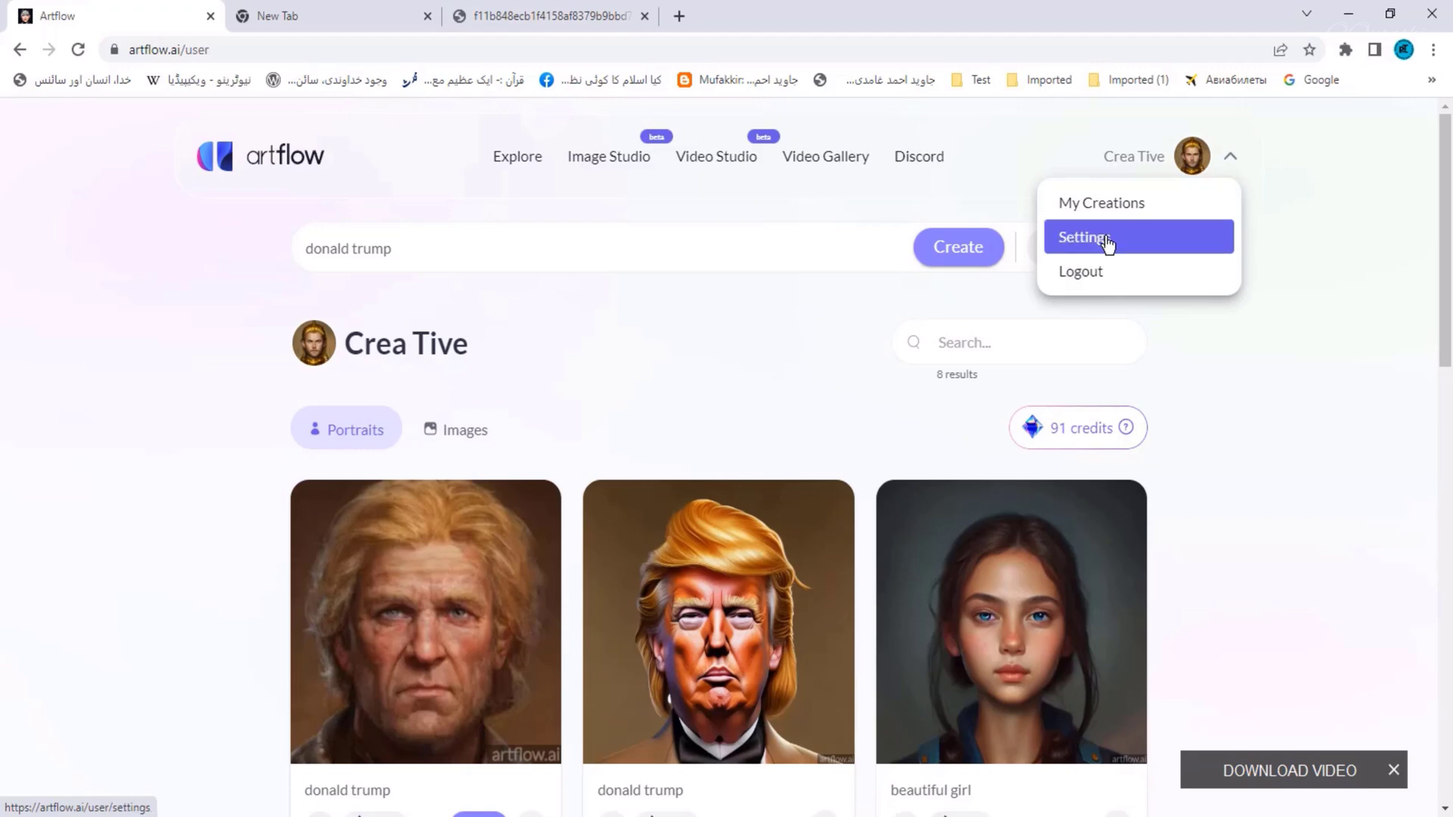
pyautogui.click(1105, 240)
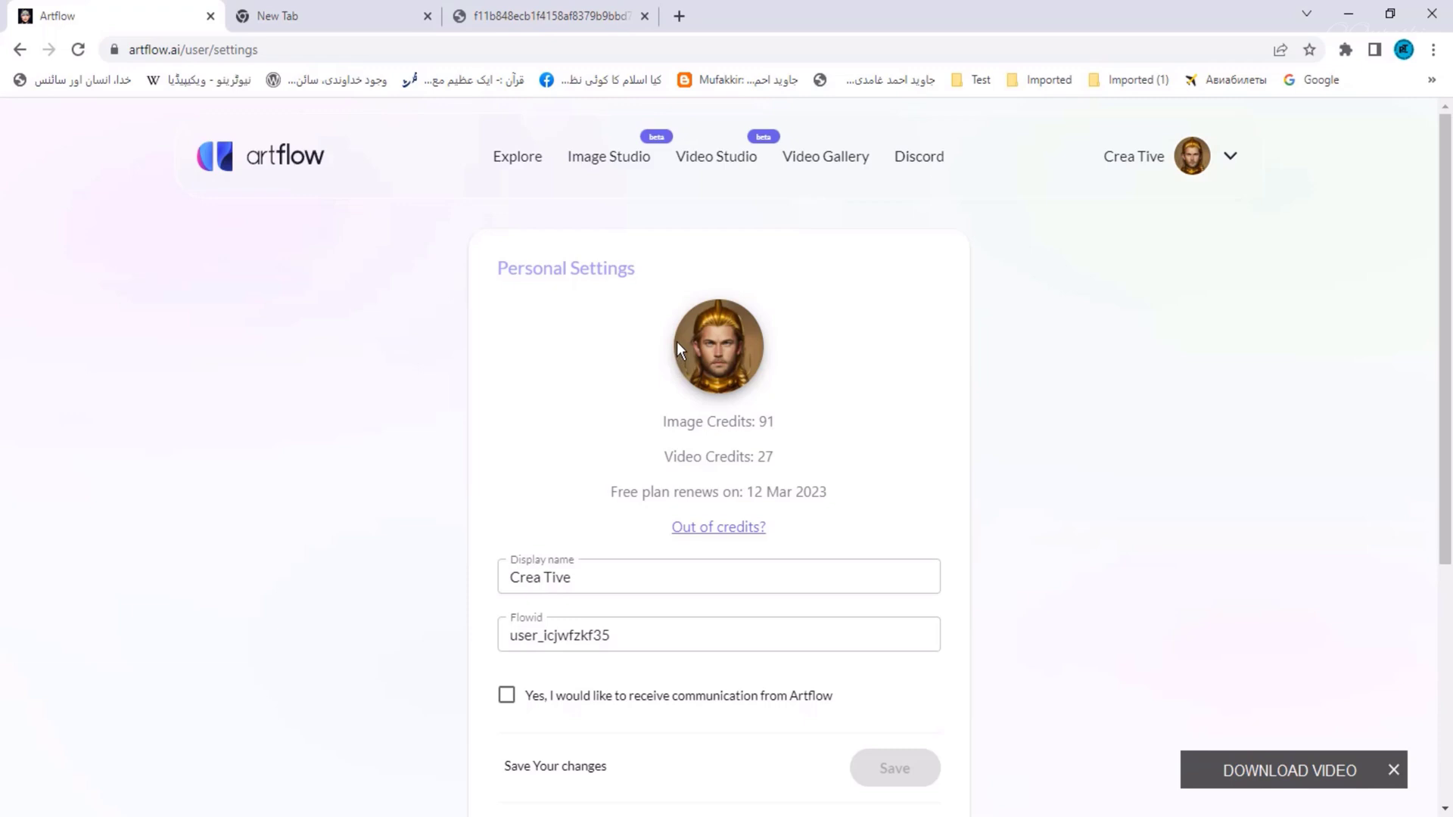
# Go to the Video Studio and start a new video project to pick scene images for
pyautogui.click(710, 159)
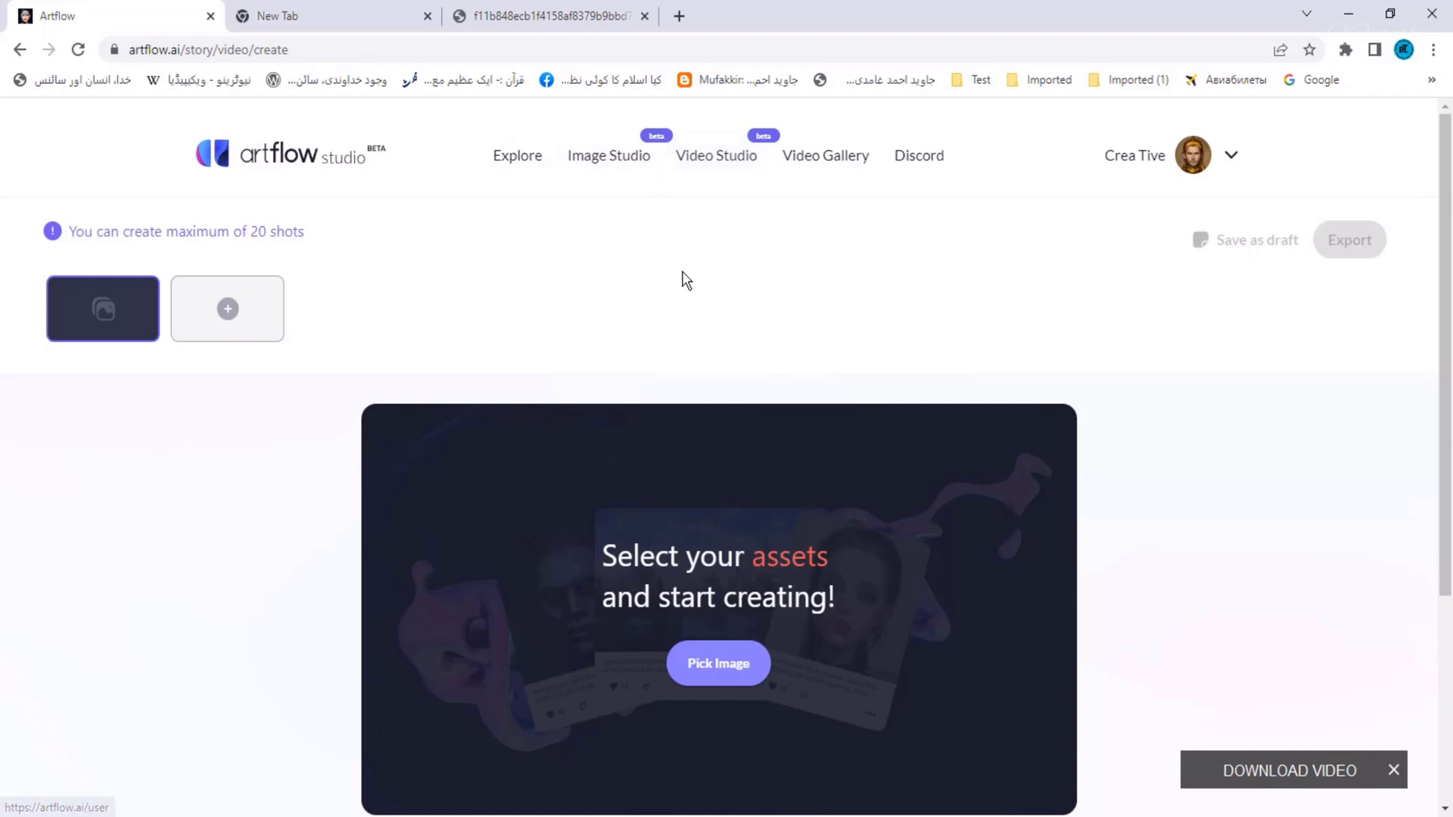
pyautogui.scroll(-2, 655, 392)
pyautogui.click(682, 487)
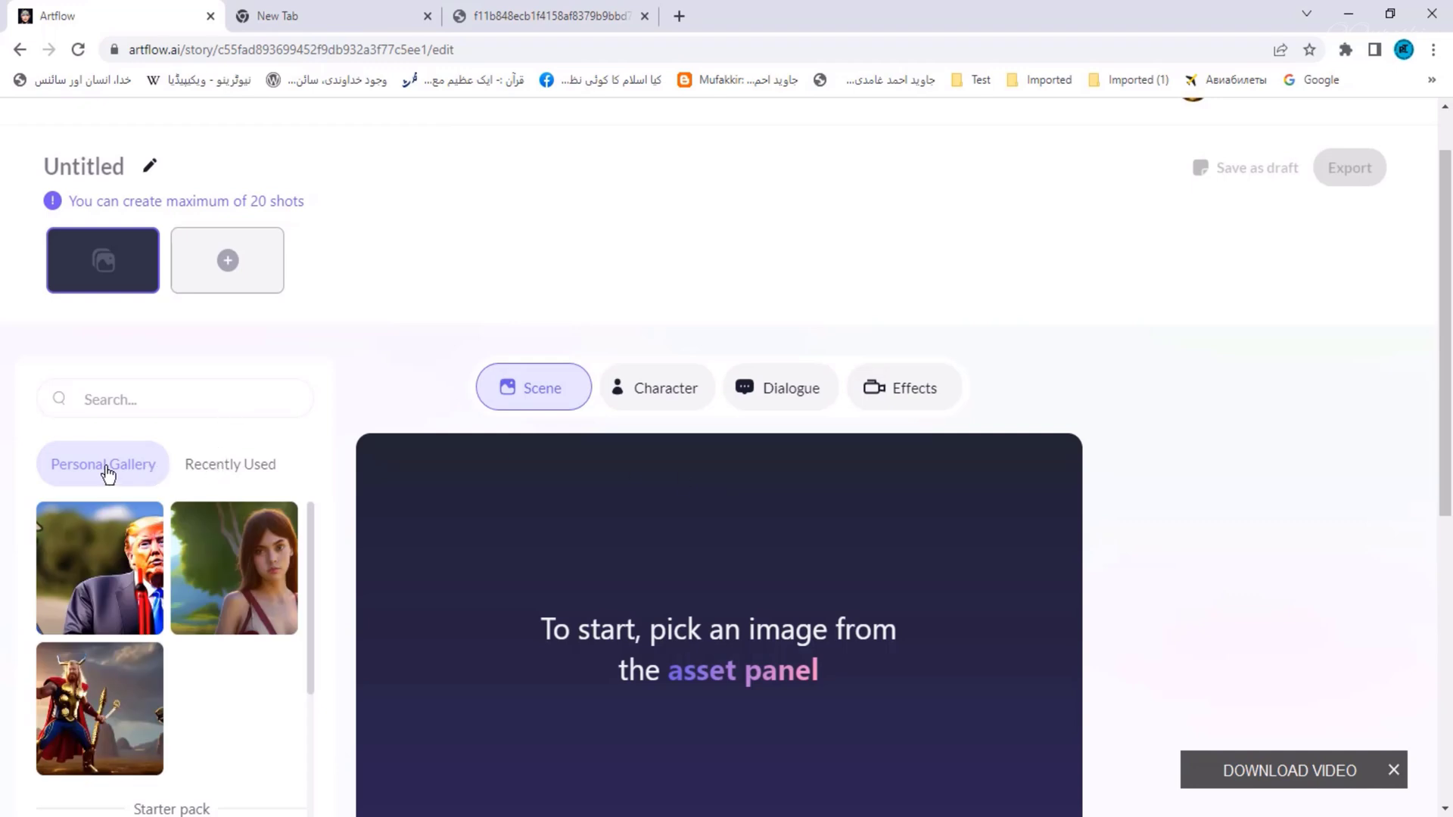
# Browse the personal gallery and Starter pack scenes and set the sunlit forest image as the first shot's scene
pyautogui.scroll(-1, 114, 458)
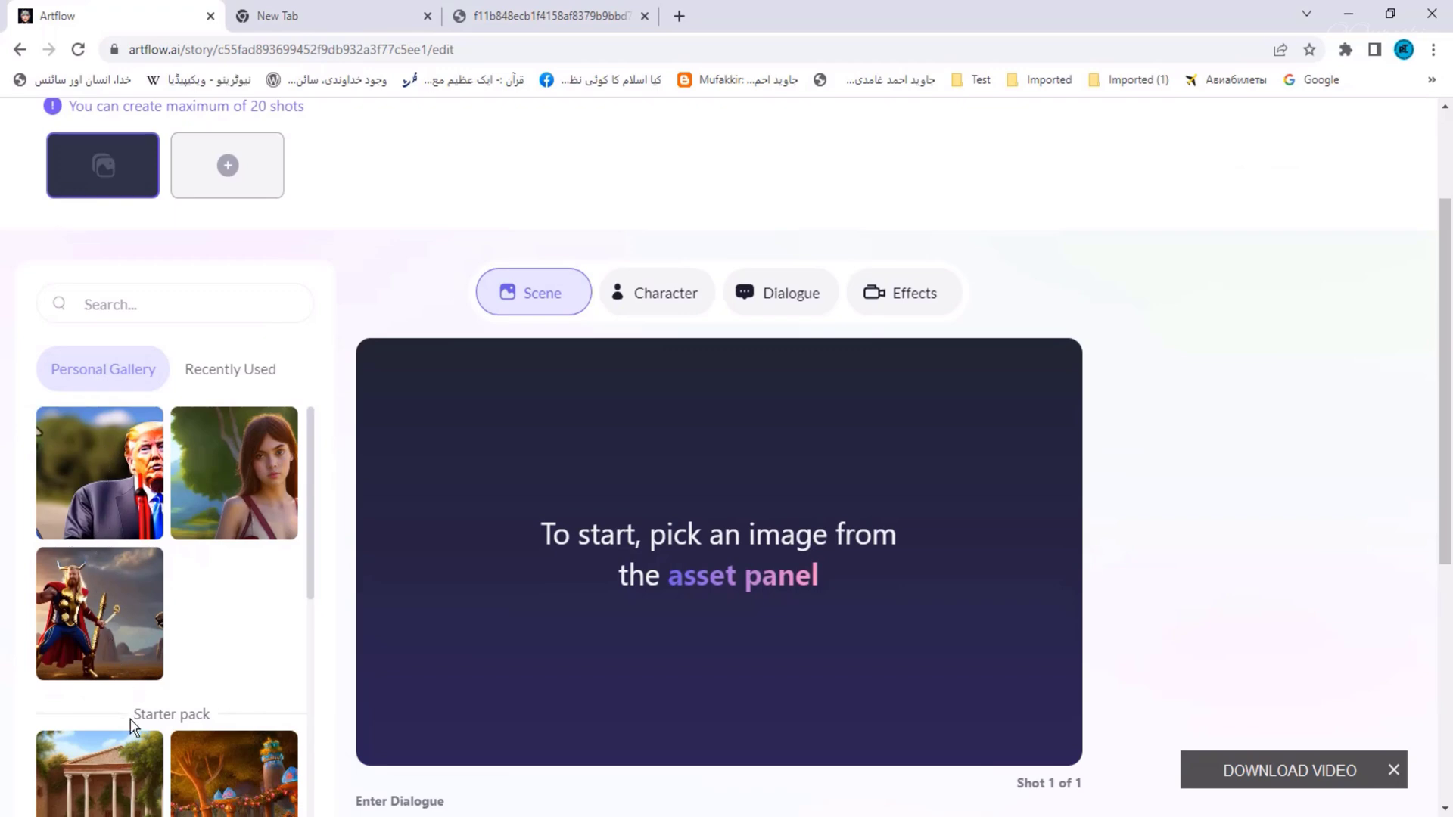
pyautogui.scroll(-3, 185, 716)
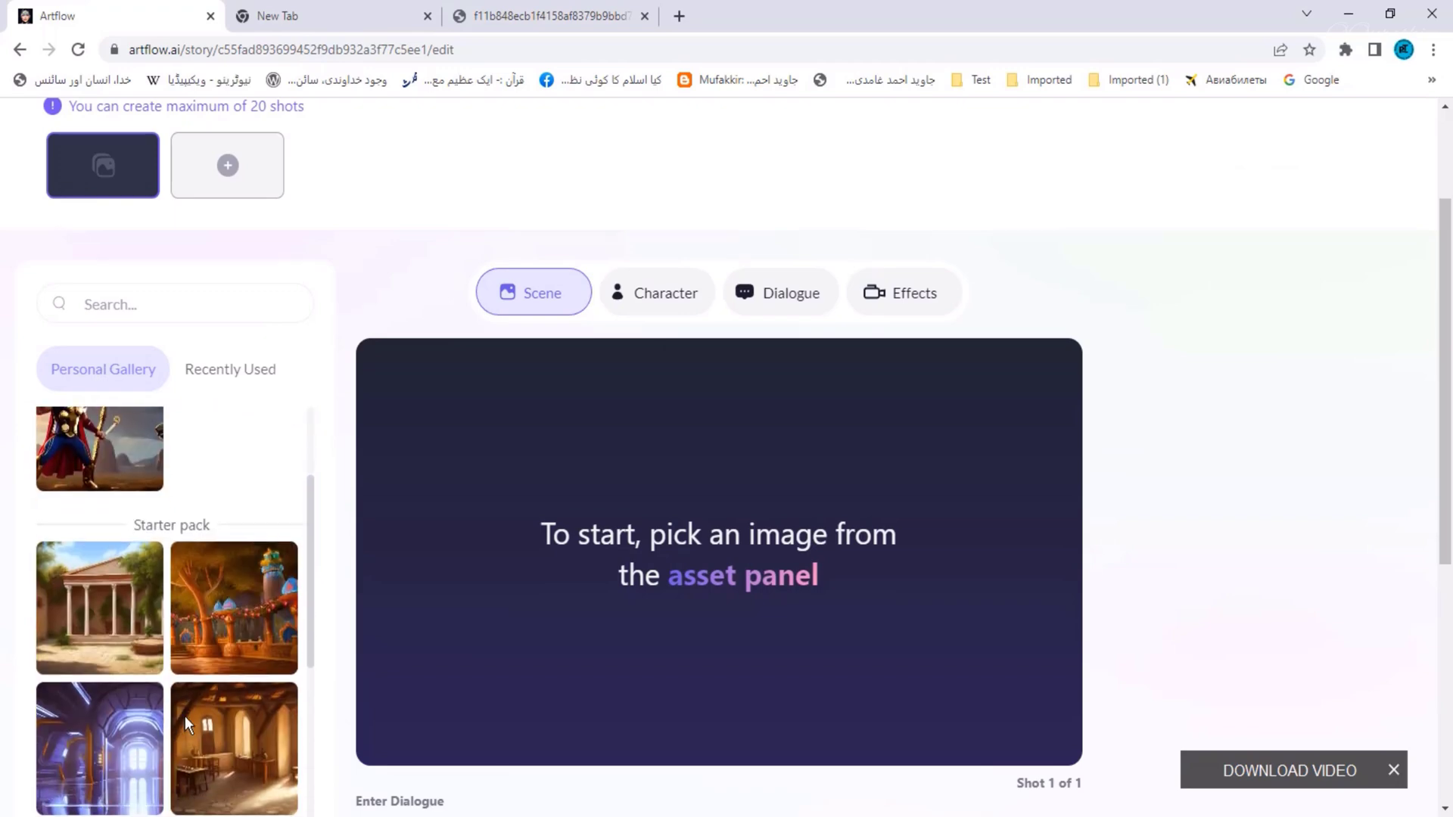
pyautogui.scroll(3, 184, 715)
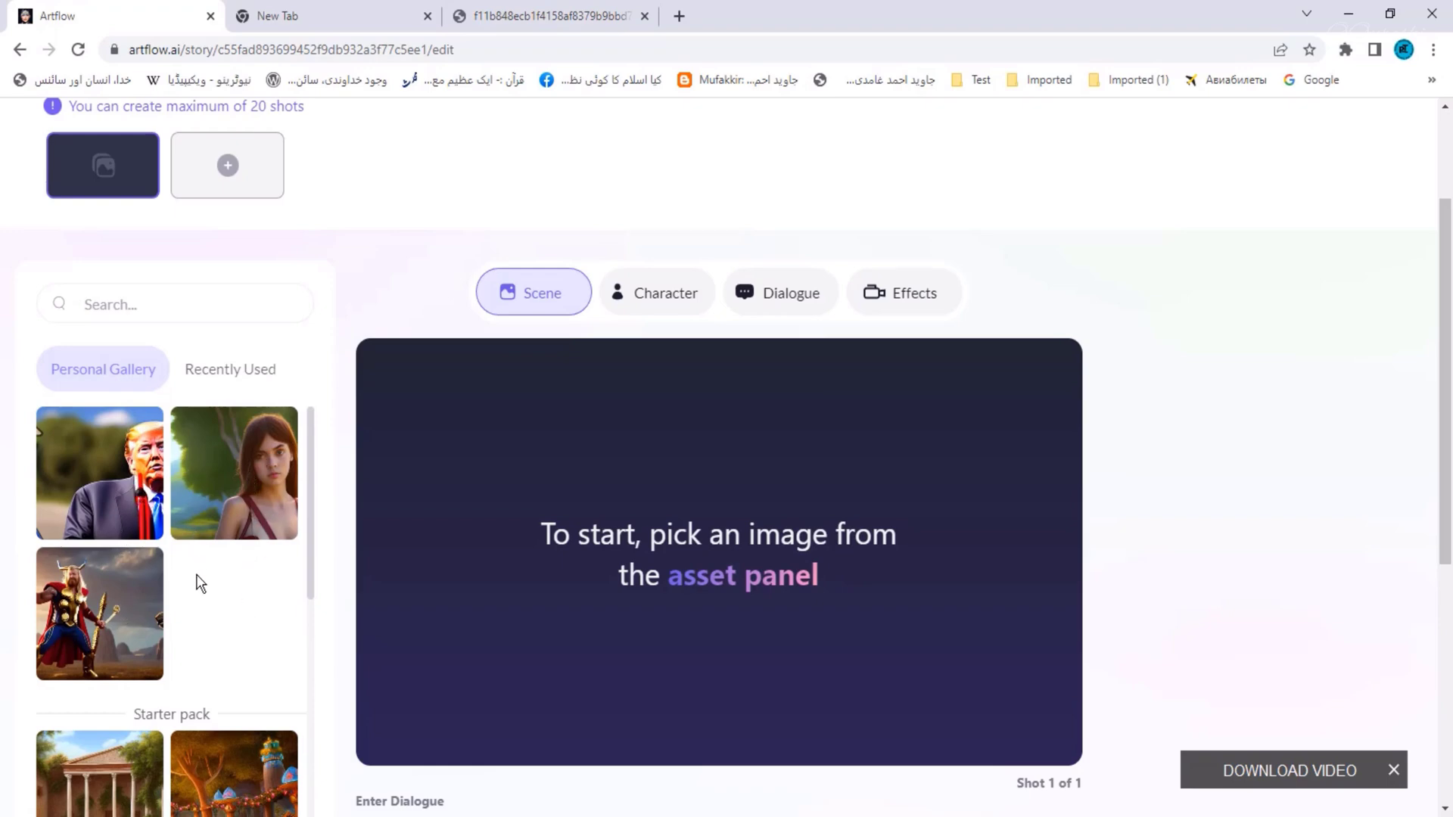
pyautogui.scroll(-5, 197, 579)
pyautogui.scroll(4, 197, 574)
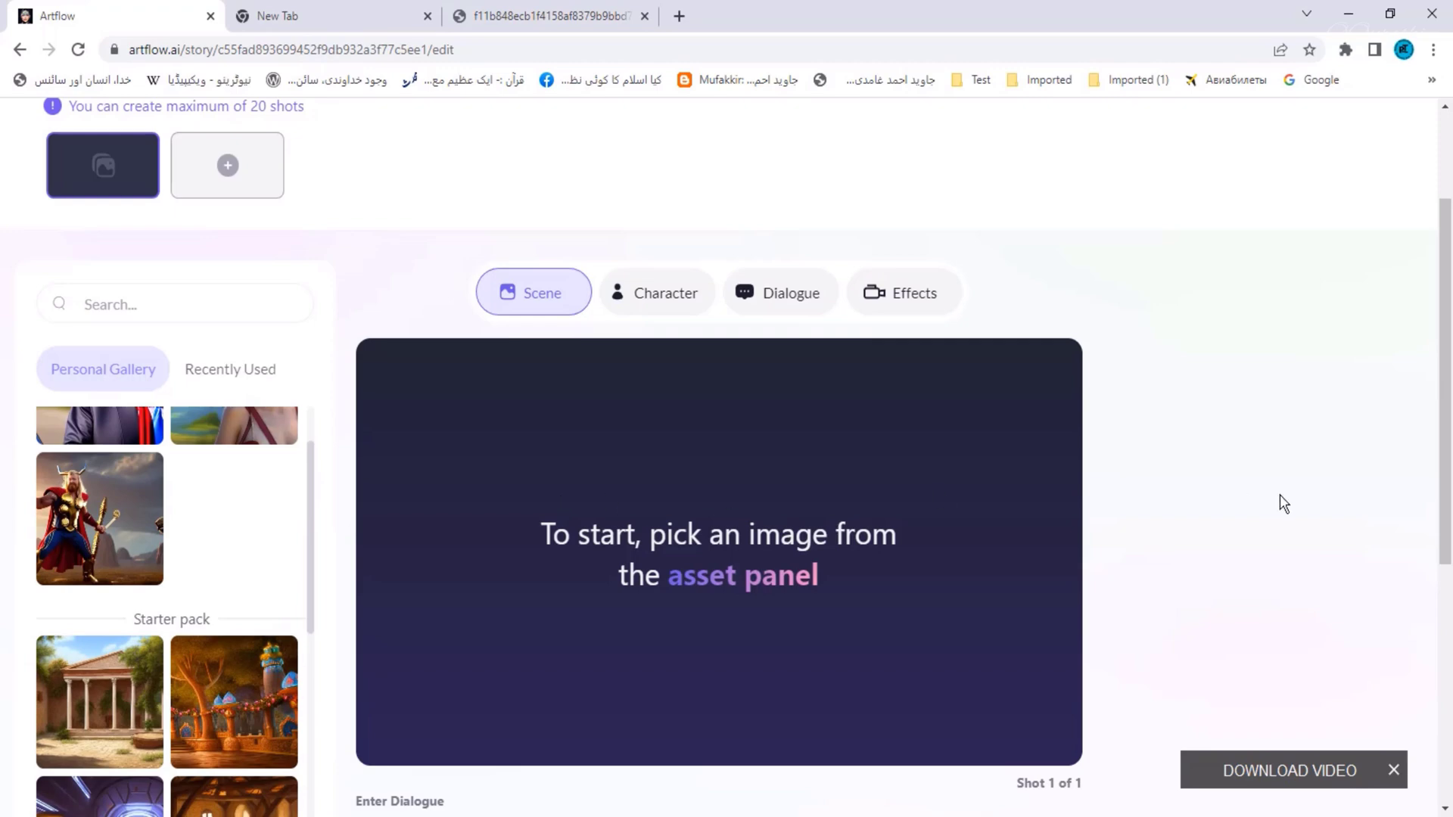
pyautogui.scroll(-5, 1283, 504)
pyautogui.scroll(-5, 169, 336)
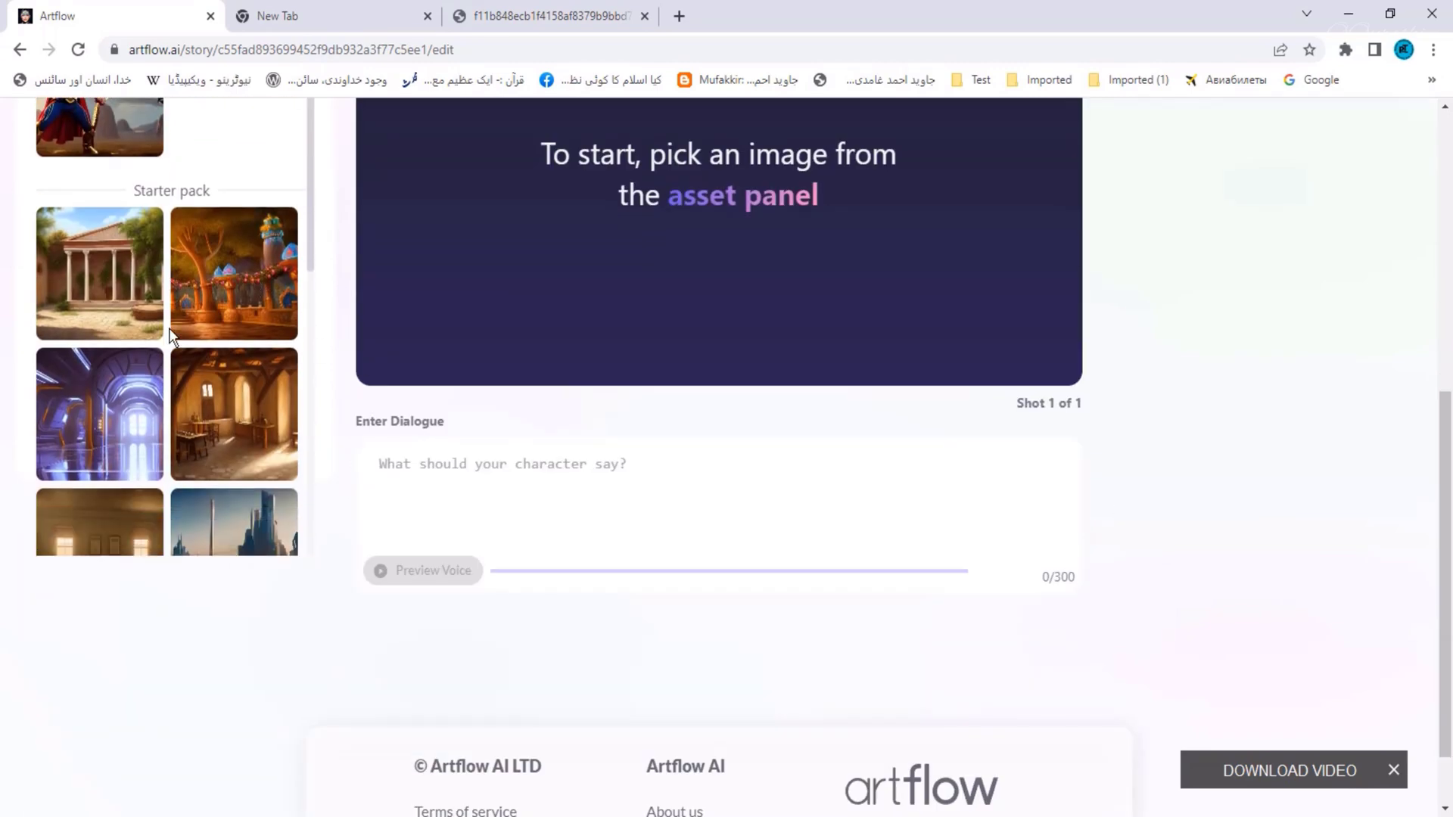
pyautogui.scroll(-8, 169, 333)
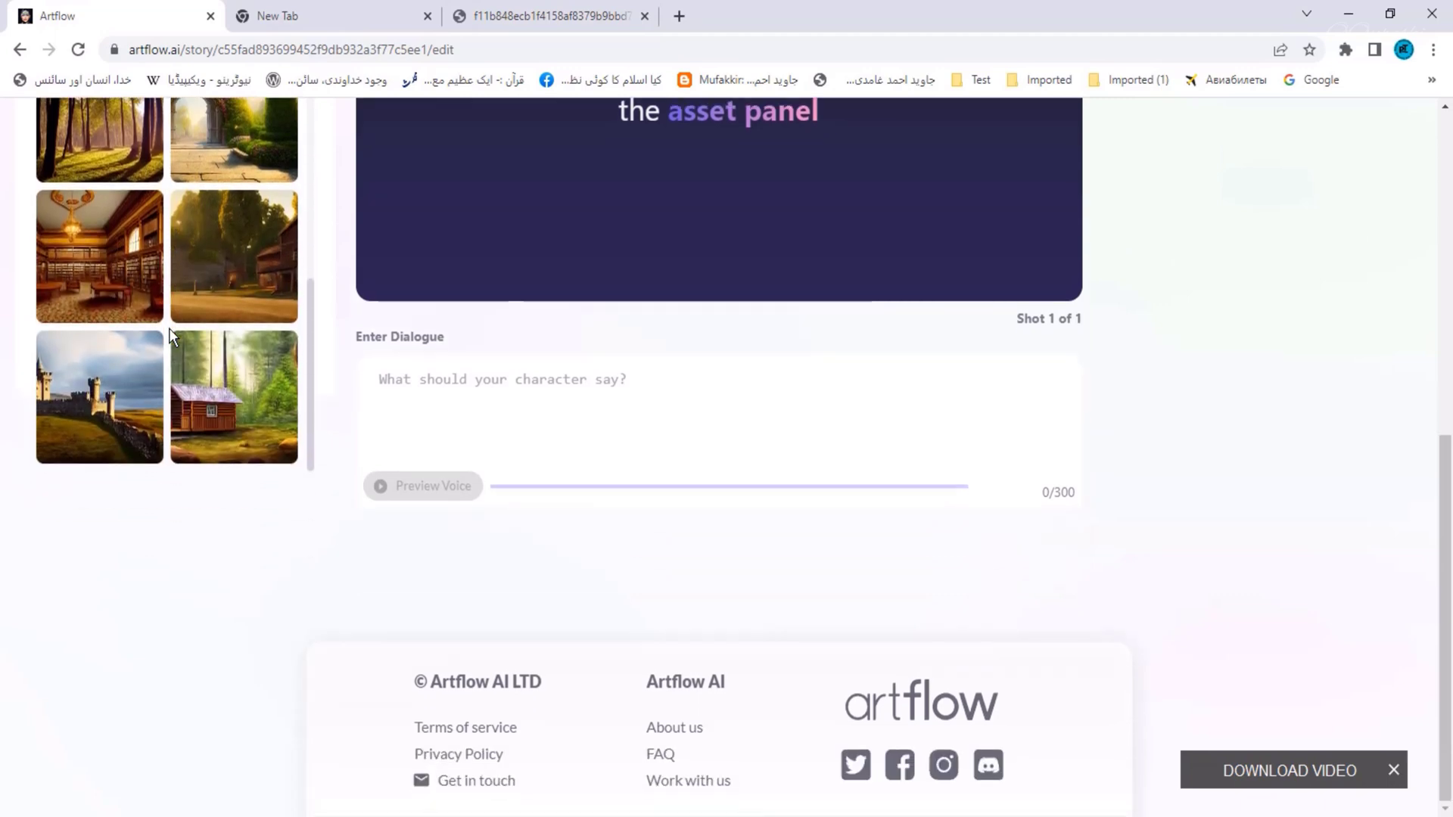
pyautogui.scroll(3, 169, 336)
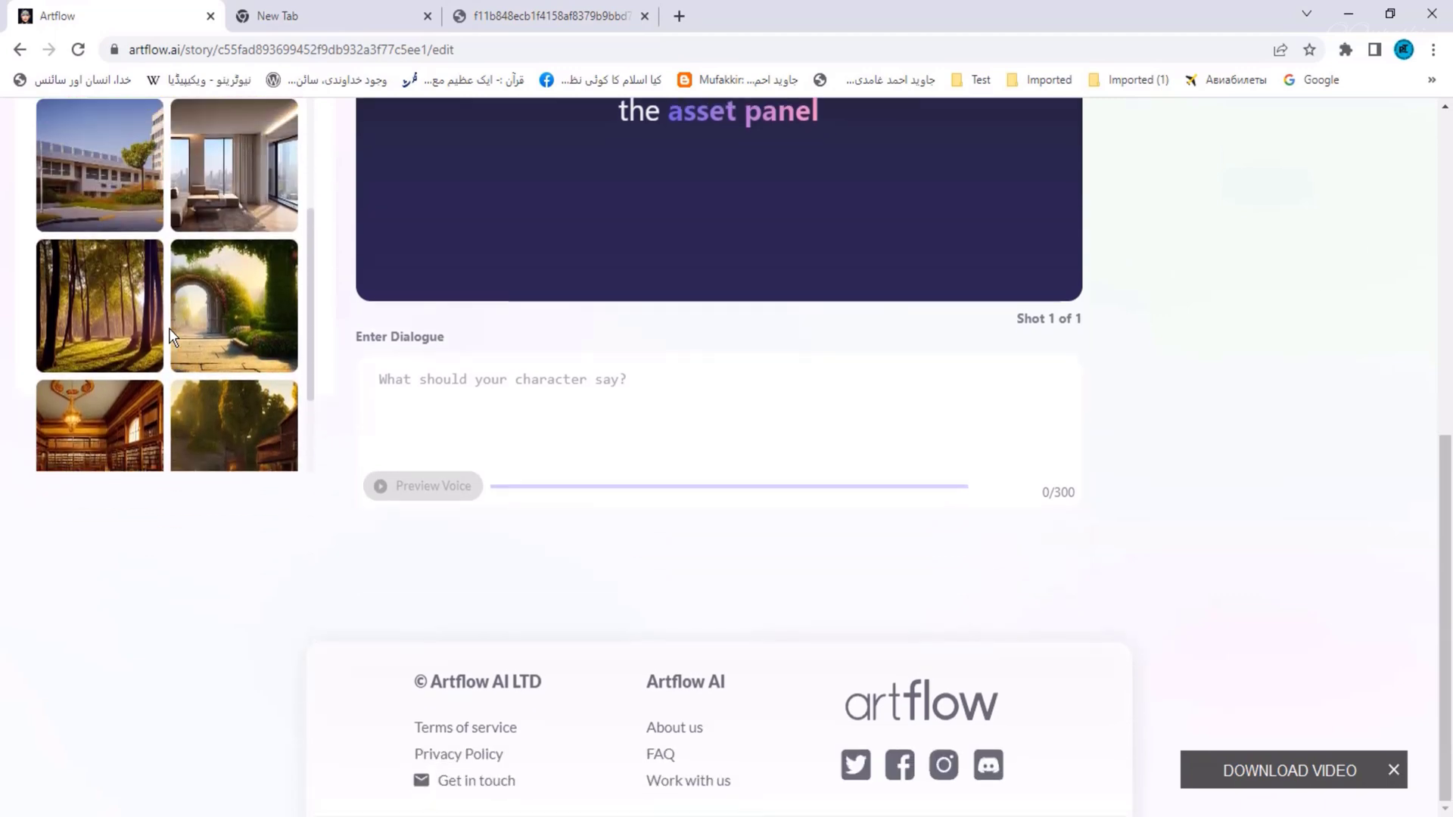
pyautogui.scroll(5, 496, 539)
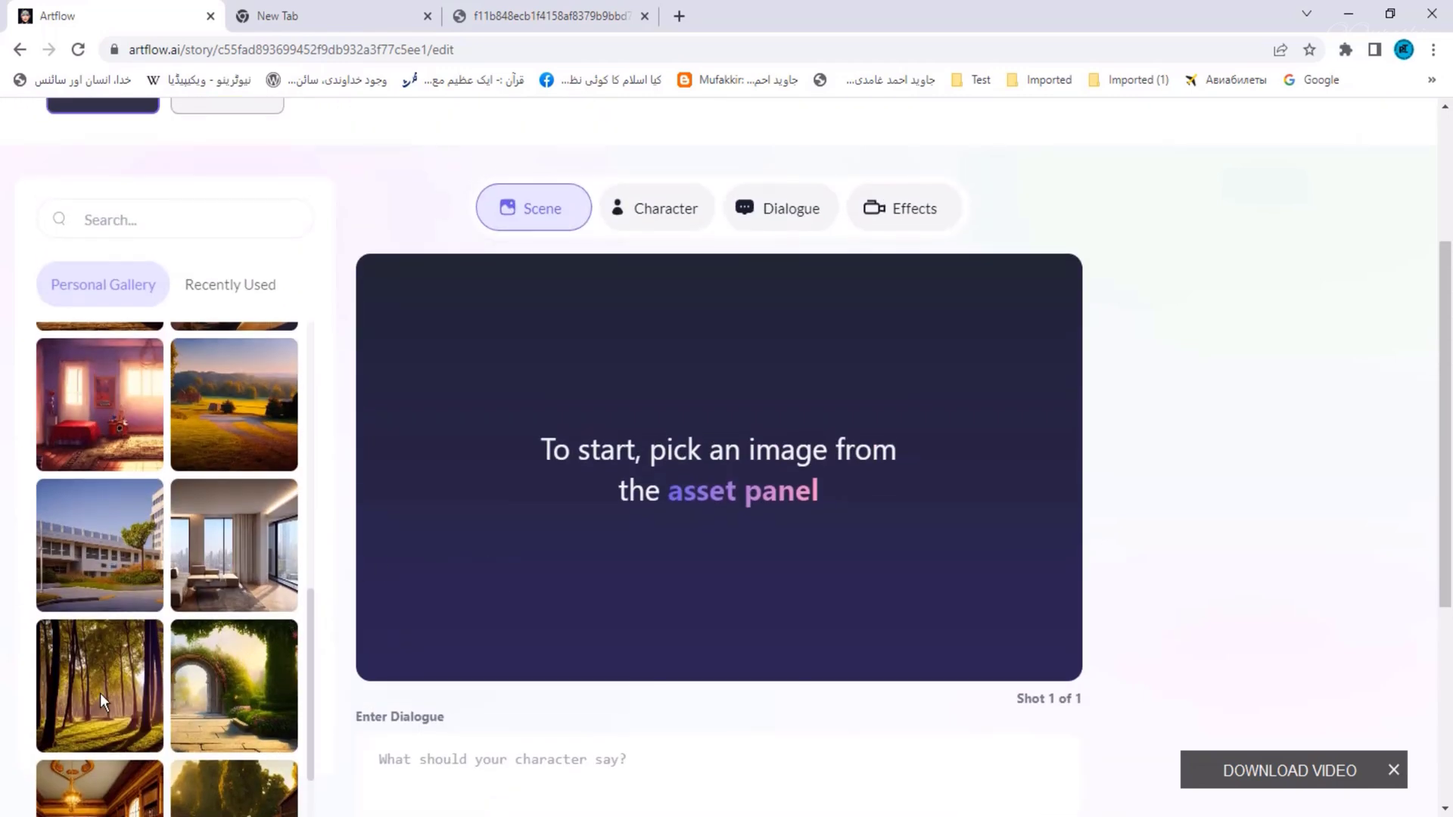
pyautogui.click(100, 693)
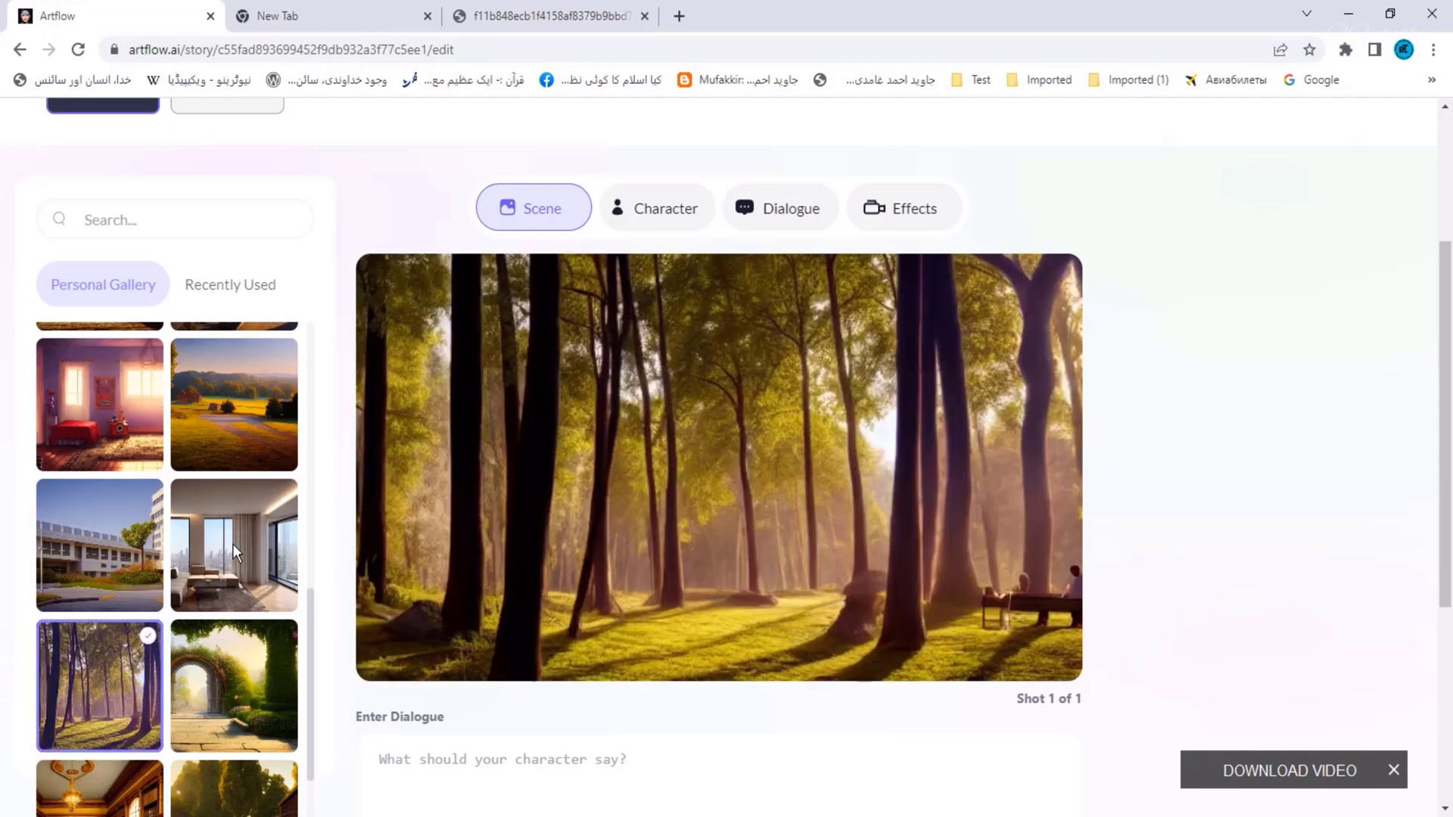
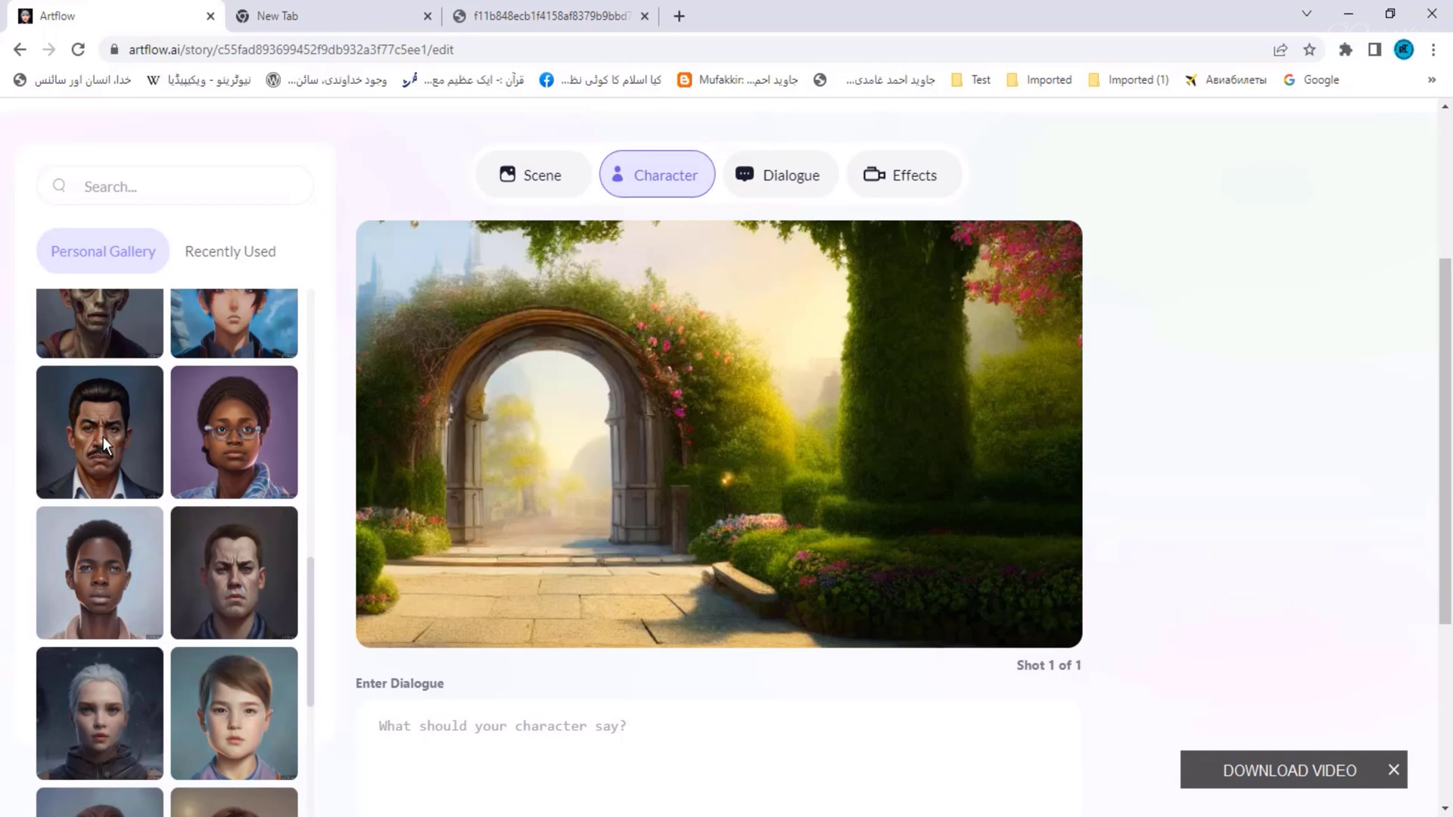
# Add the dark-haired man with a moustache to the garden scene, centre him and switch his circular frame to the background-free cutout style
pyautogui.click(103, 437)
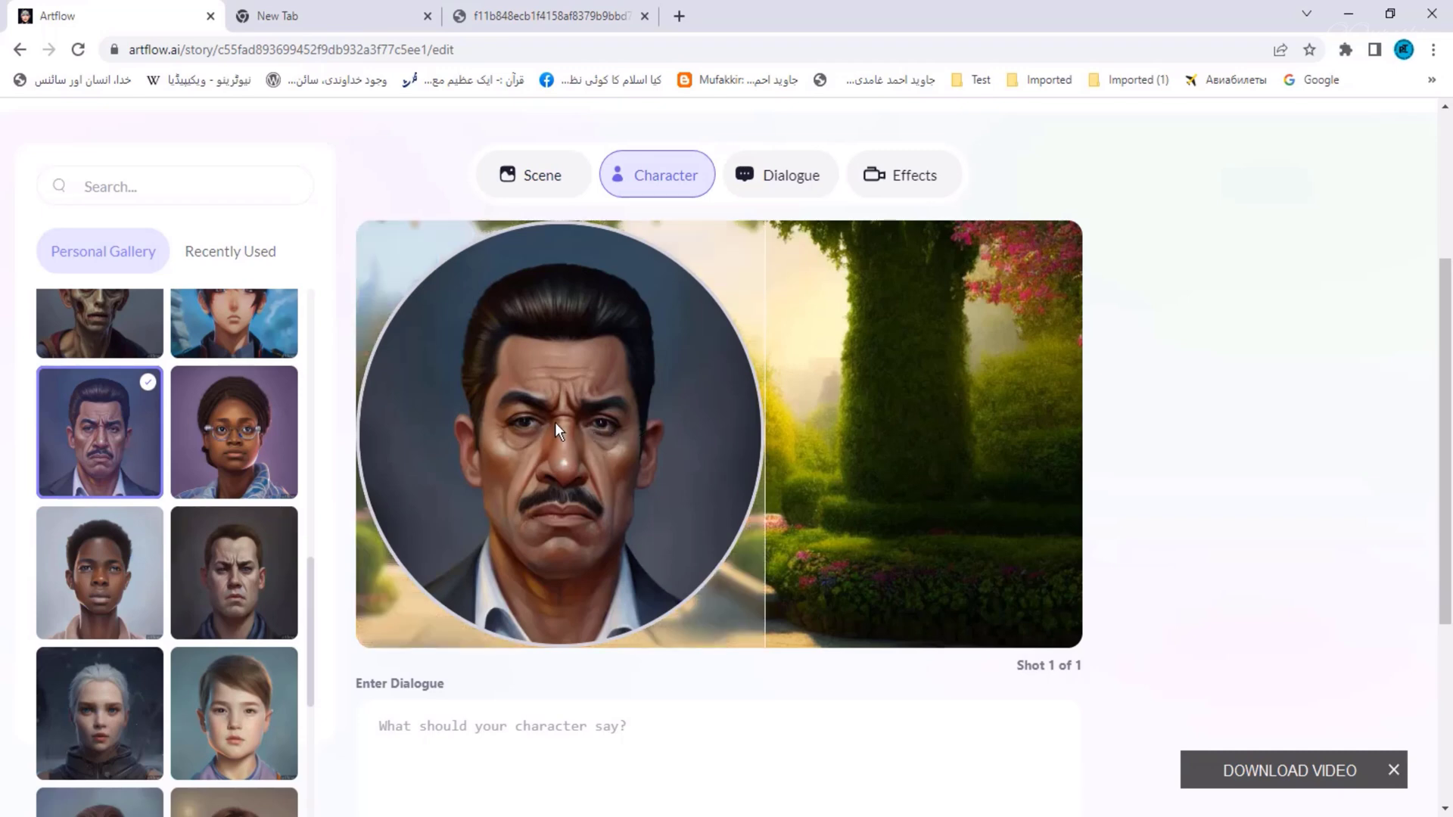
pyautogui.moveTo(578, 420); pyautogui.dragTo(714, 419)
pyautogui.click(713, 419)
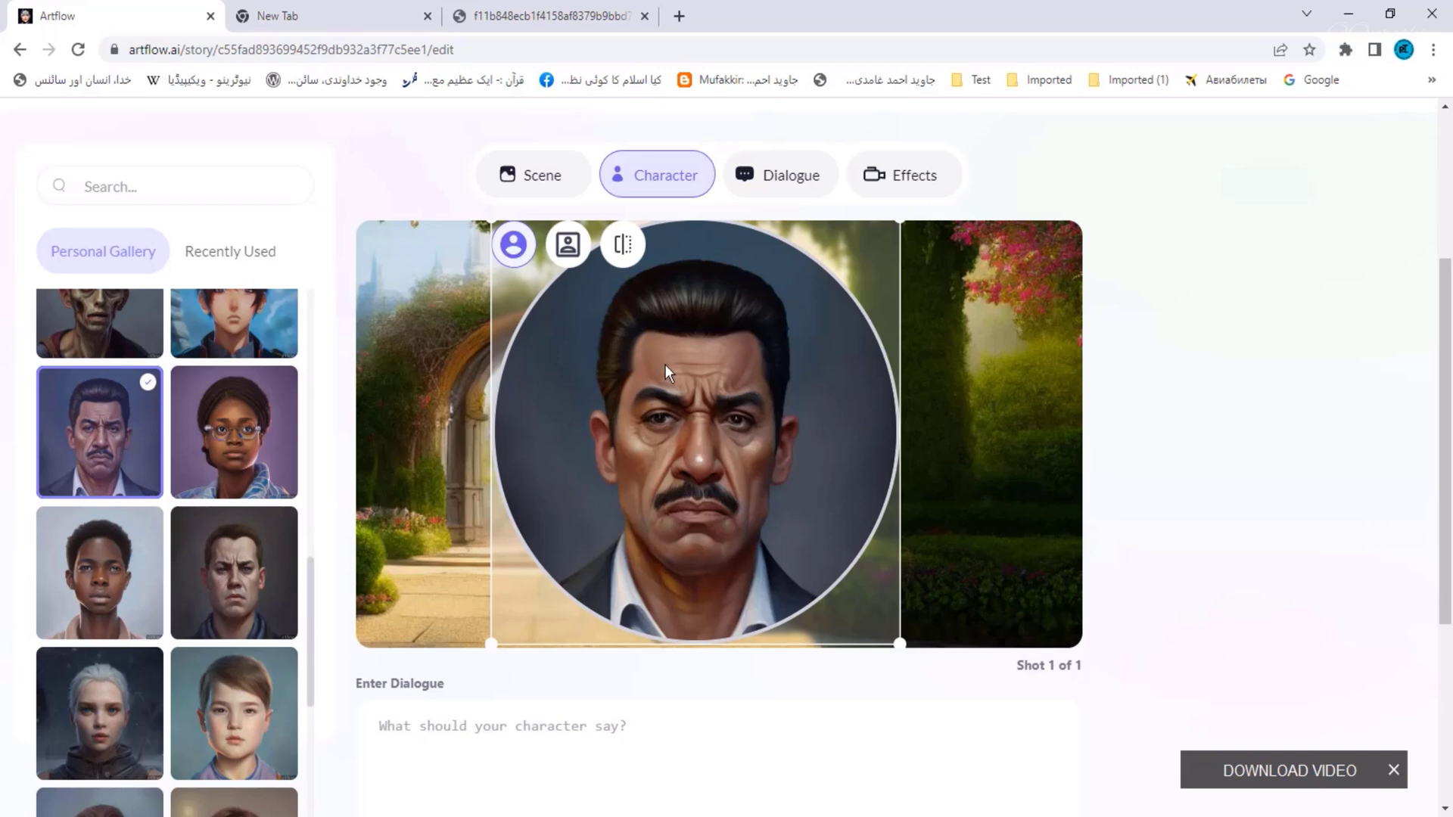
pyautogui.click(567, 245)
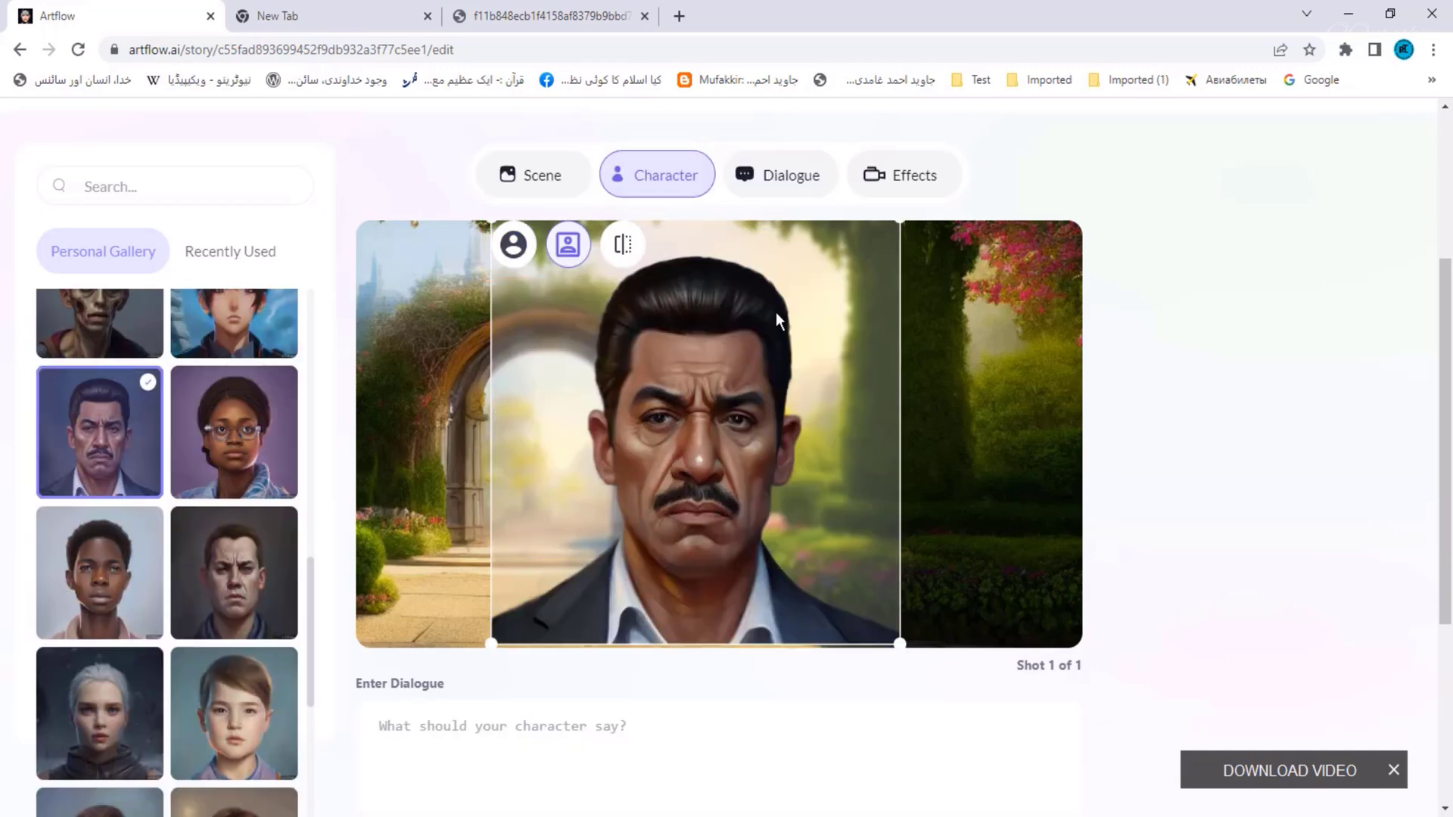
# Shrink the man's cutout to about four fifths of its size and place it in front of the garden archway
pyautogui.click(623, 246)
pyautogui.click(623, 246)
pyautogui.moveTo(899, 222); pyautogui.dragTo(799, 302)
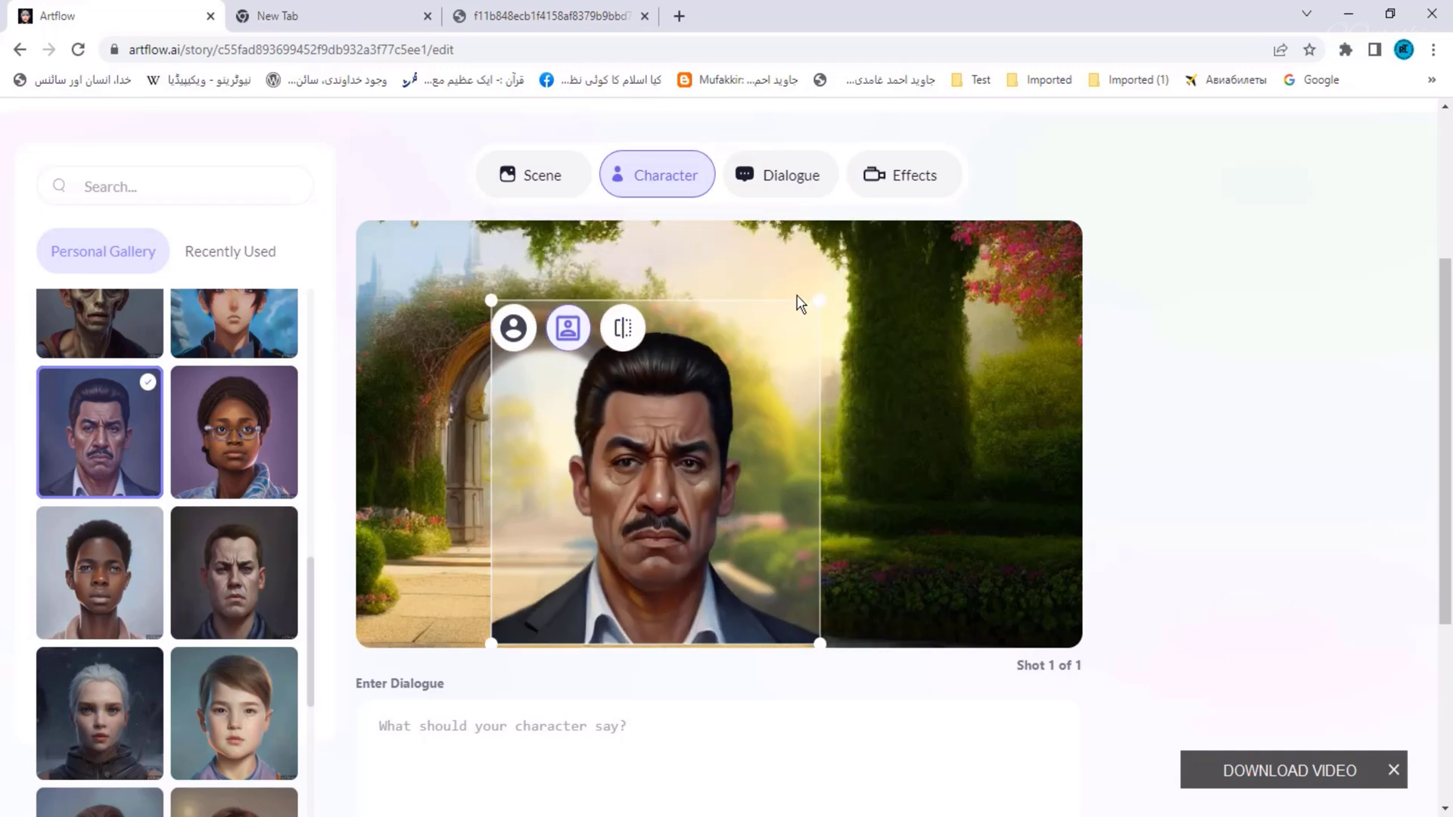
pyautogui.moveTo(725, 440); pyautogui.dragTo(723, 446)
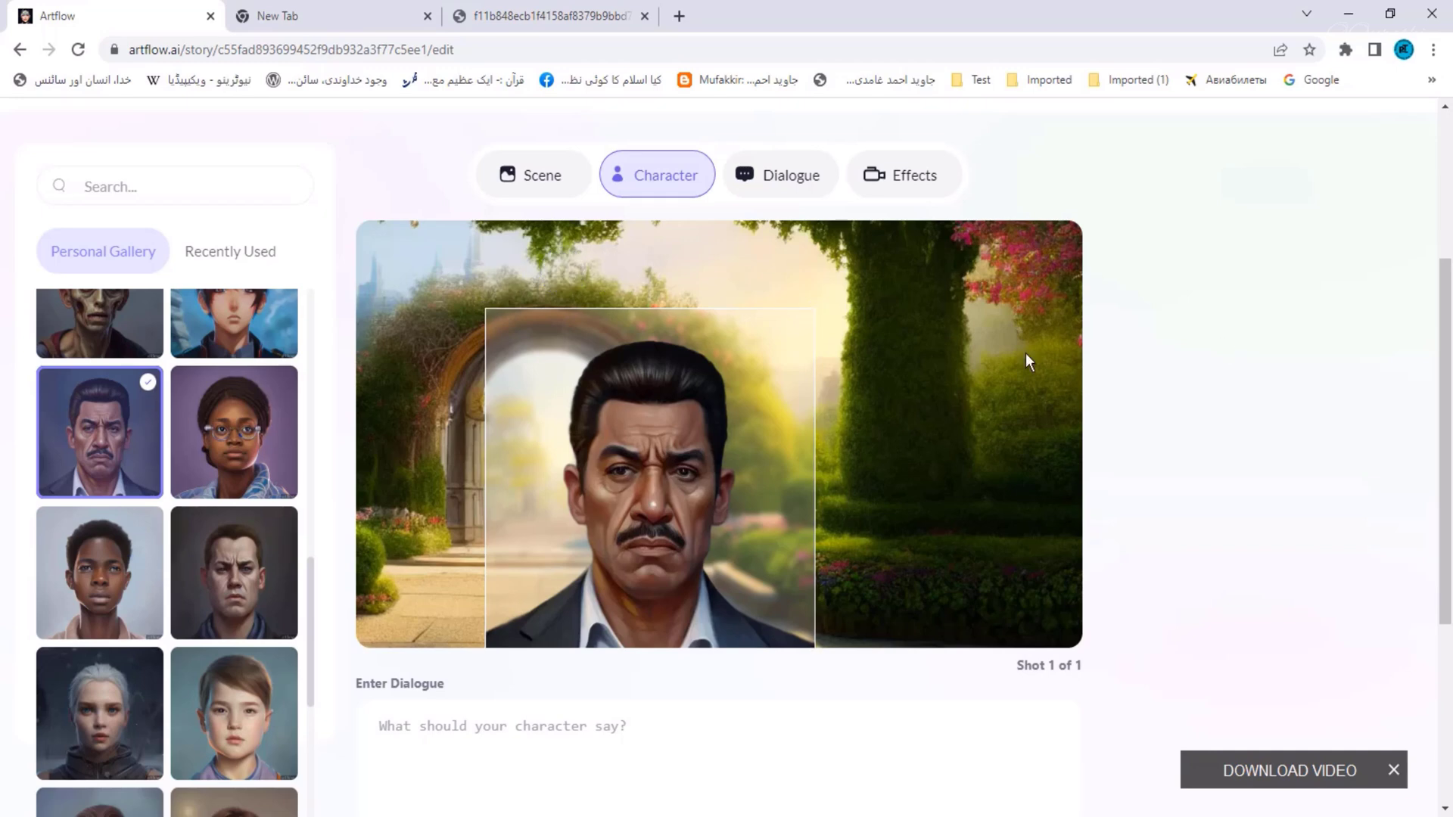
pyautogui.moveTo(571, 407); pyautogui.dragTo(560, 403)
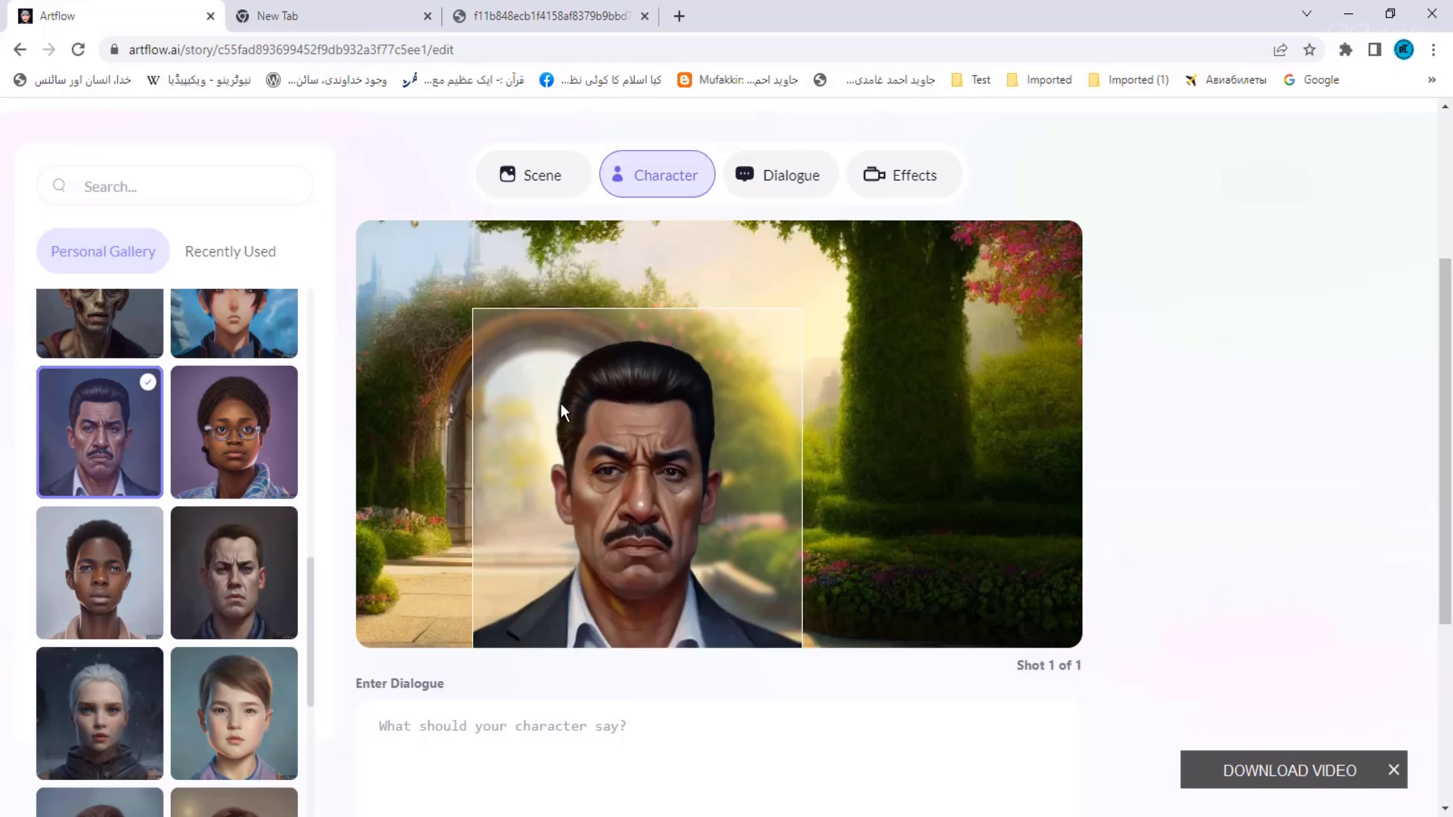
# Enter the character's dialogue "Artflow lets you create your own, unique Animated Stories with original characters using assets generated with AI."
pyautogui.click(791, 181)
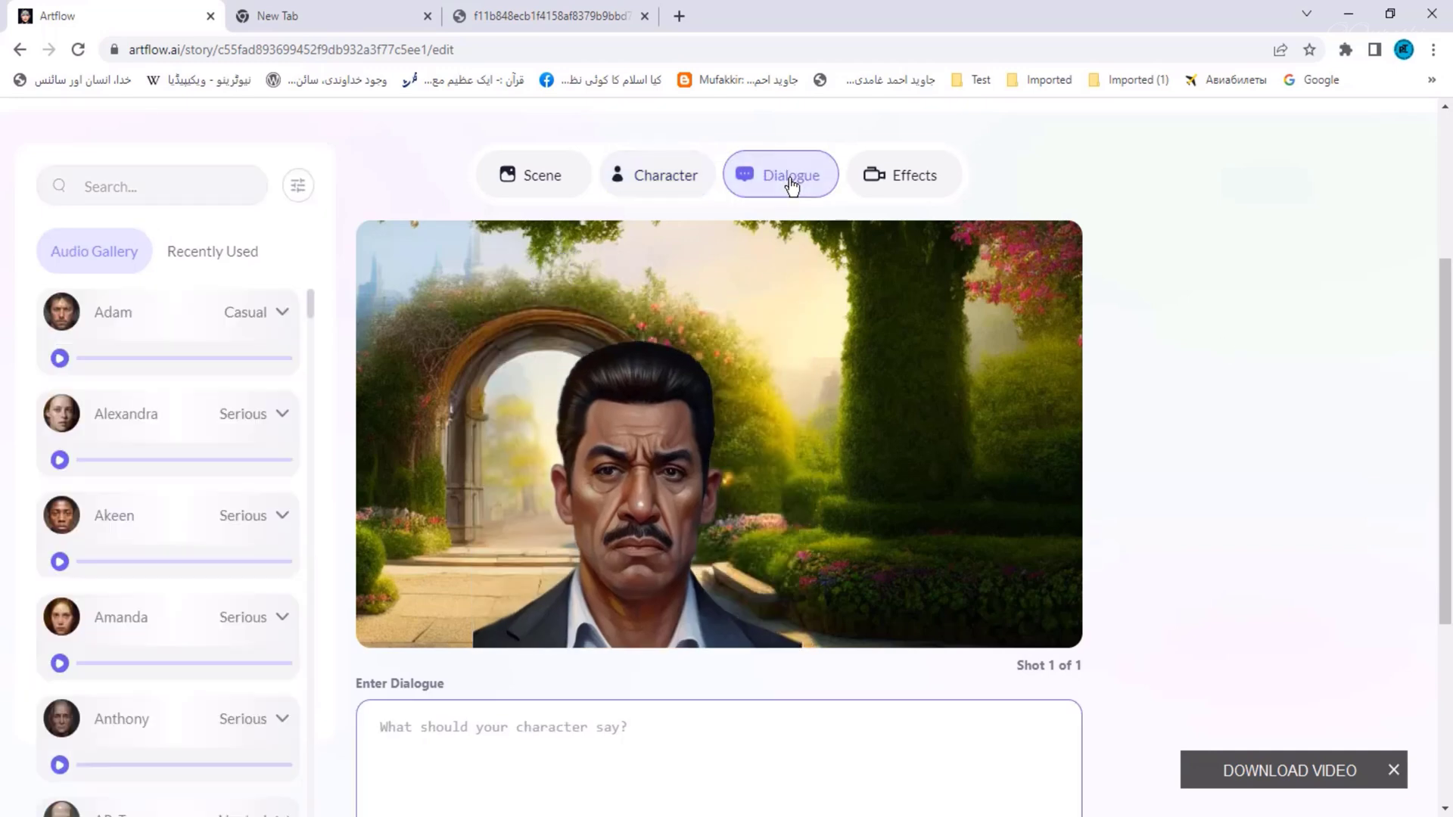
pyautogui.scroll(-4, 738, 697)
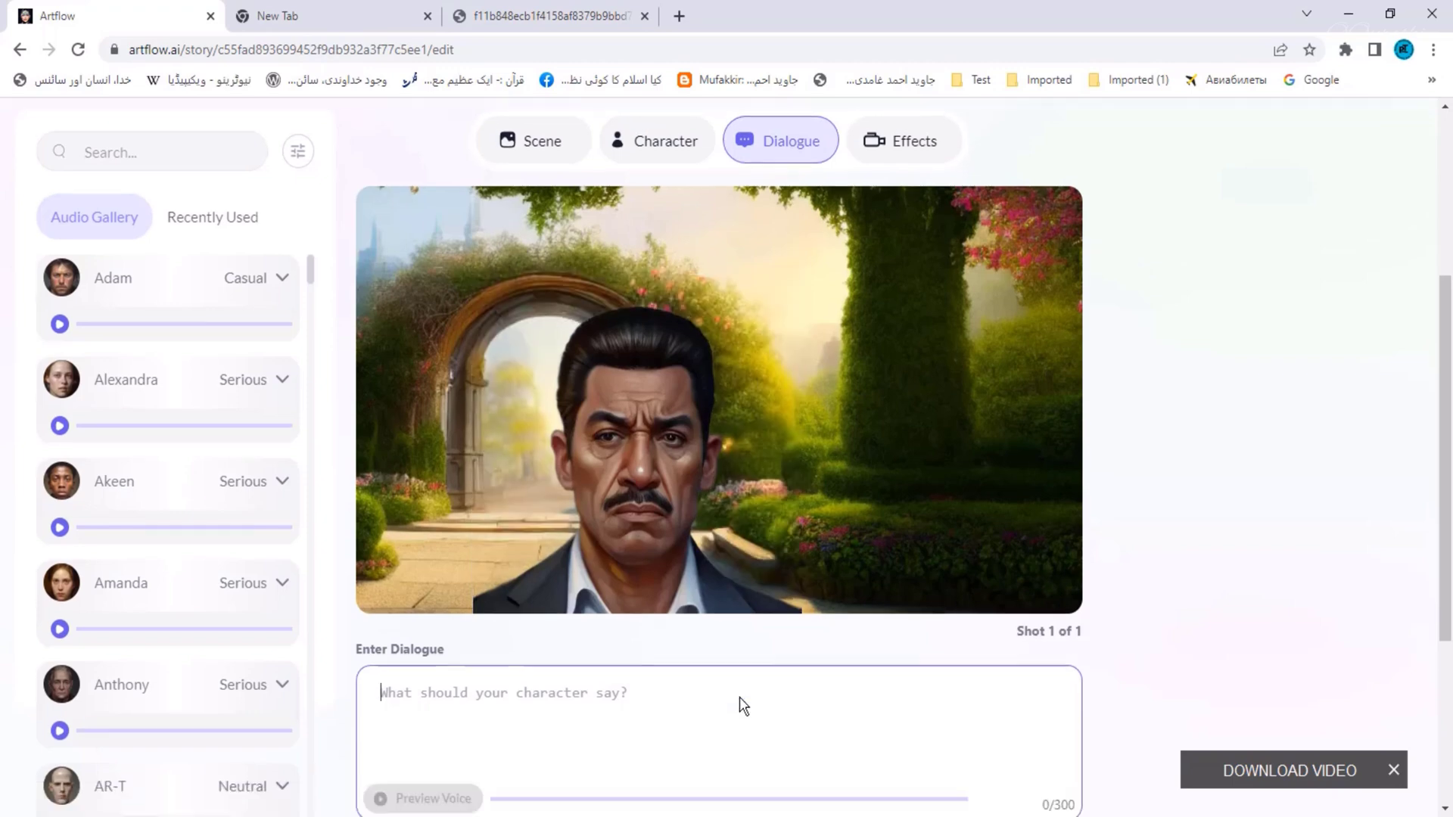
pyautogui.click(448, 508)
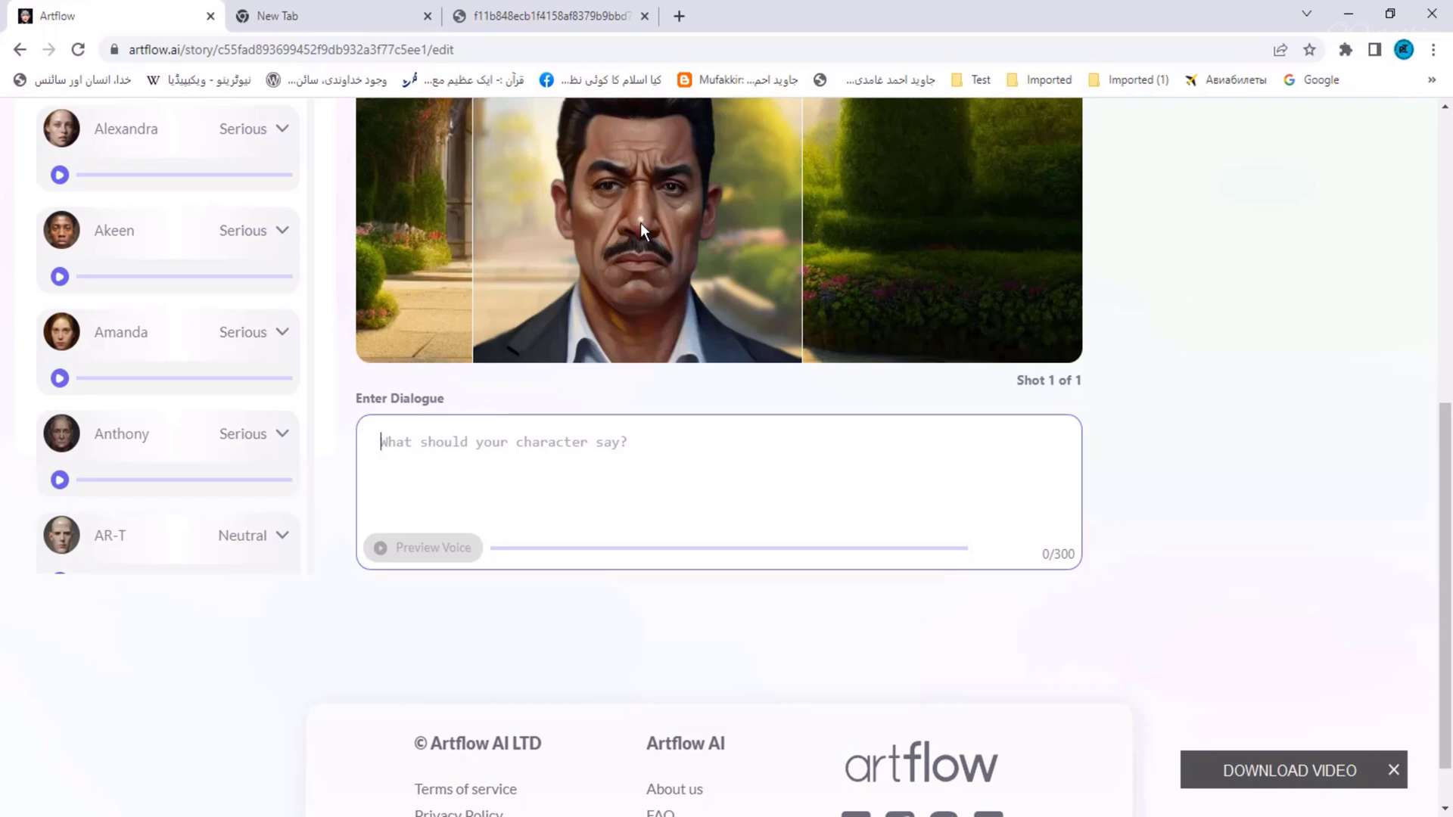
pyautogui.scroll(3, 657, 421)
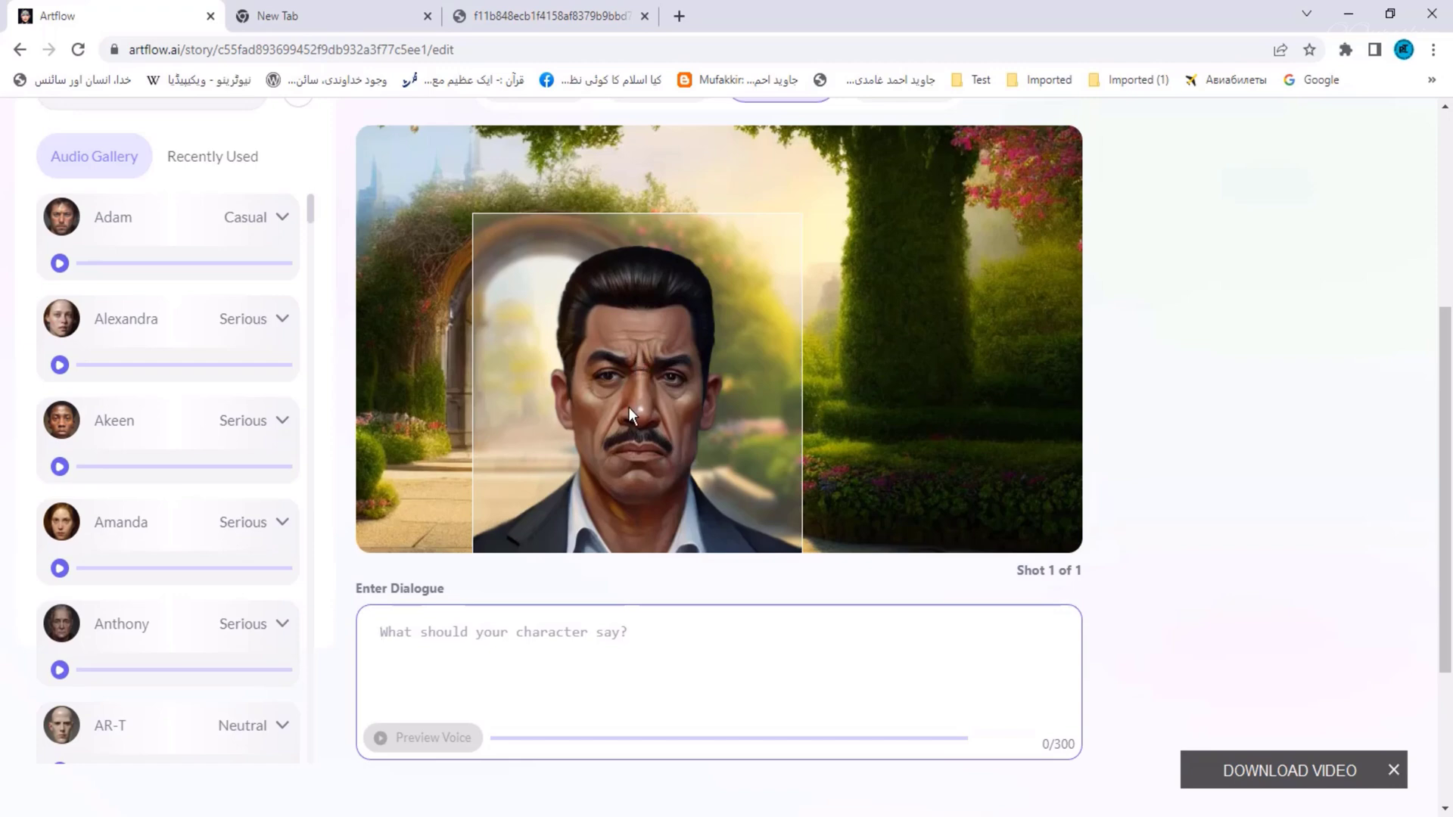
pyautogui.scroll(-1, 628, 406)
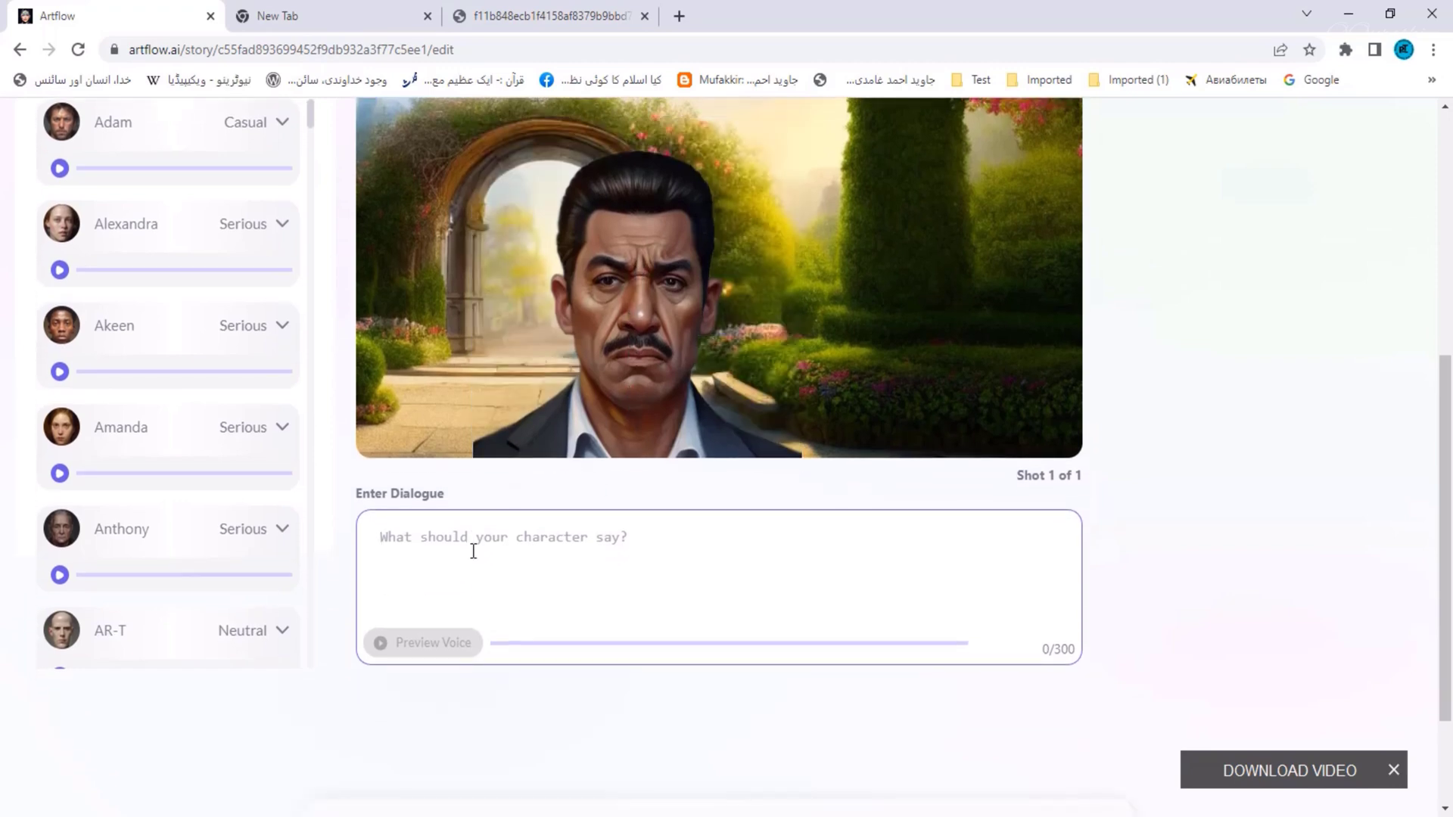
pyautogui.write('Artflow lets you create your own, unique Animated Stories with original characters using assets generated with AI.')
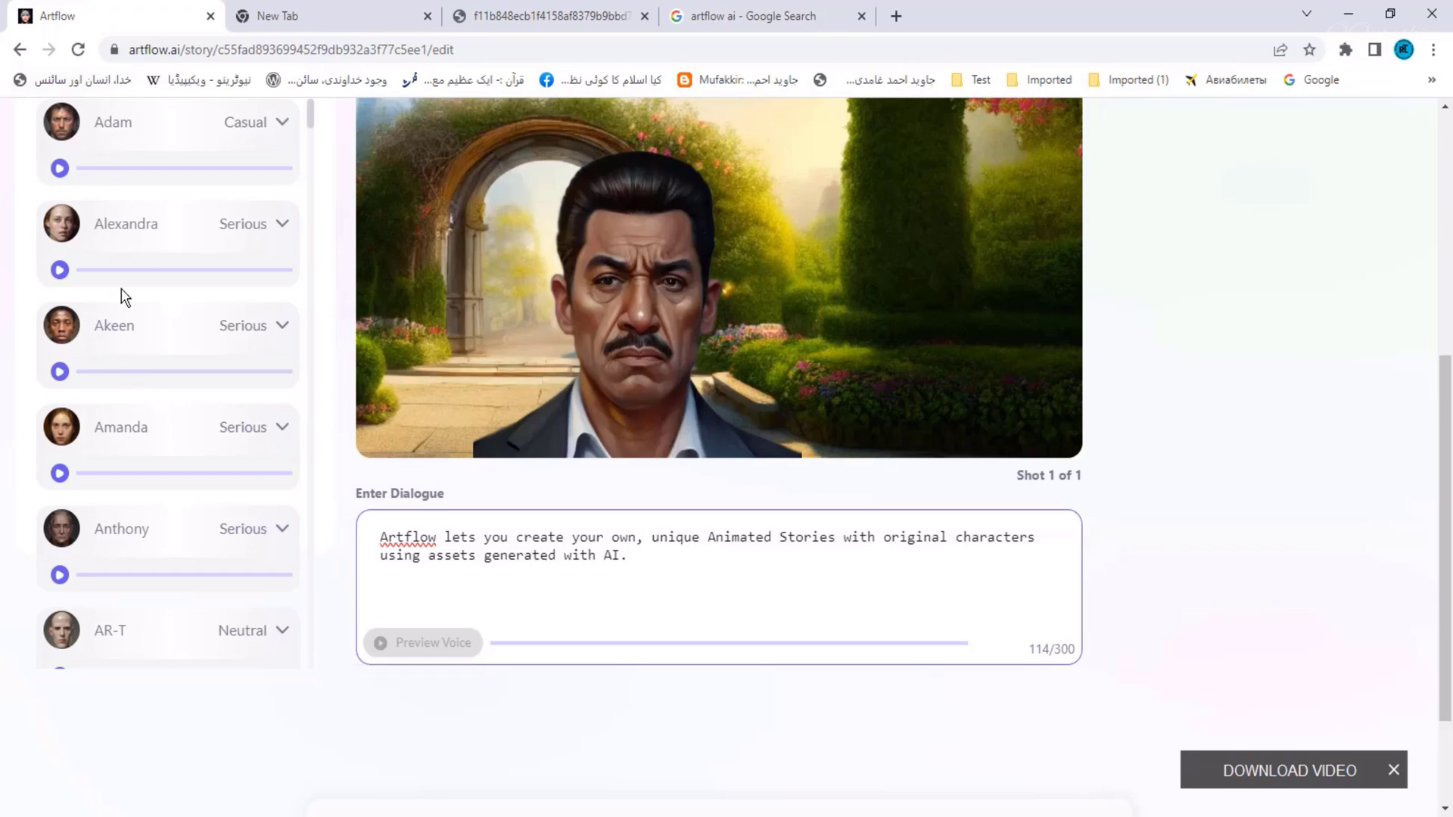
# Listen to the voice samples of Adam in the Casual mood and Alexandra in the Serious mood
pyautogui.scroll(1, 121, 288)
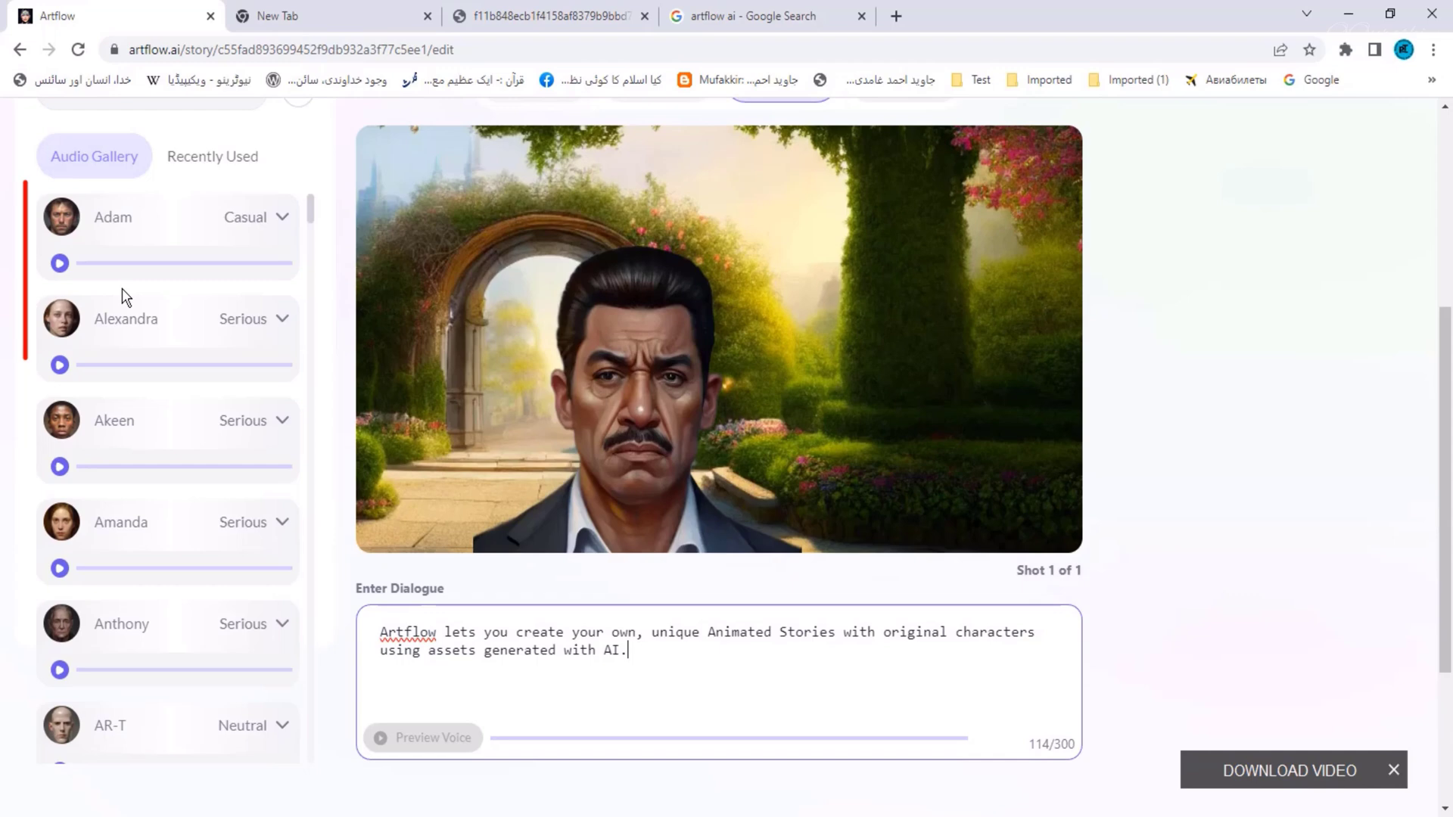
pyautogui.click(60, 263)
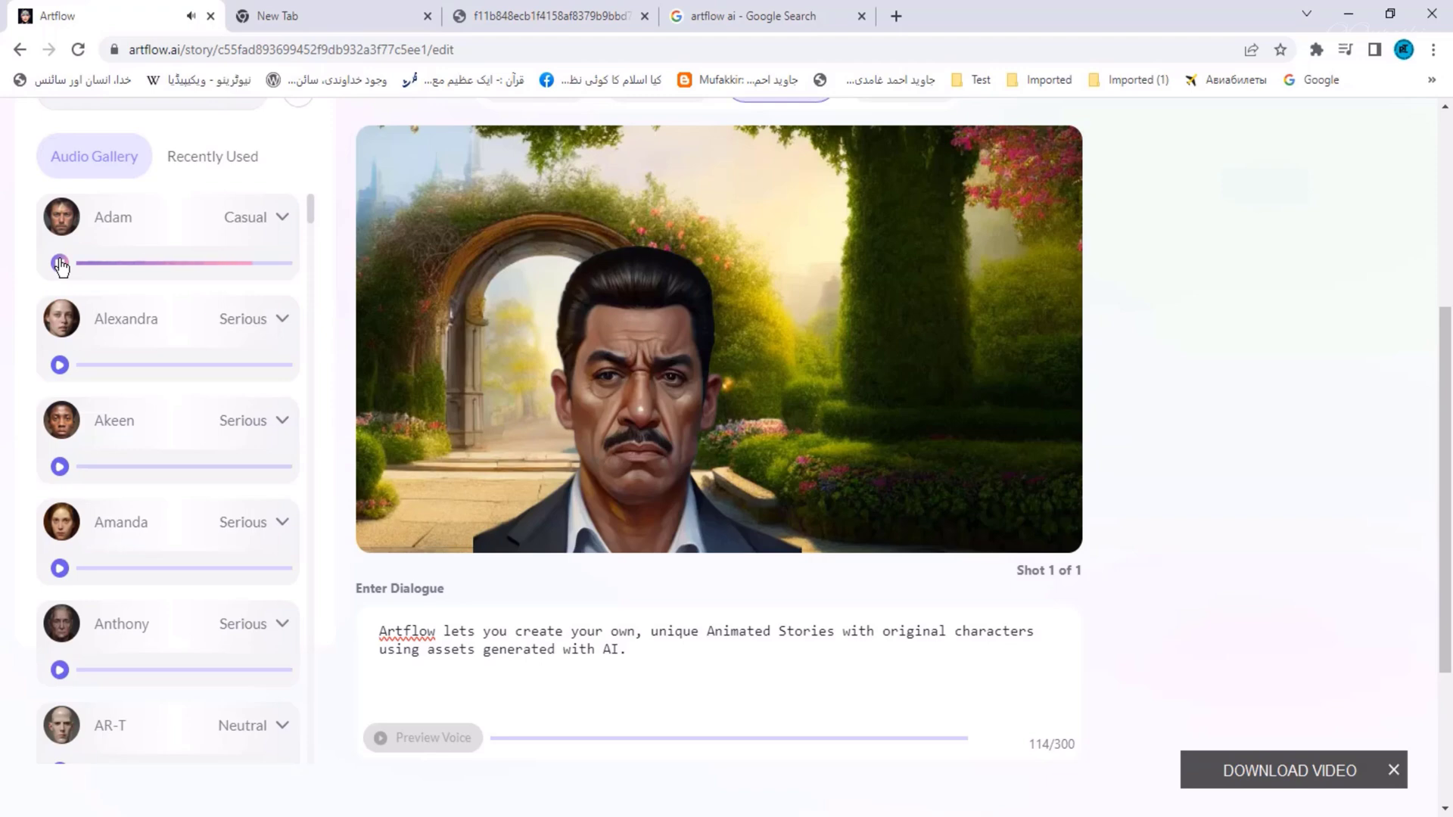
pyautogui.click(59, 366)
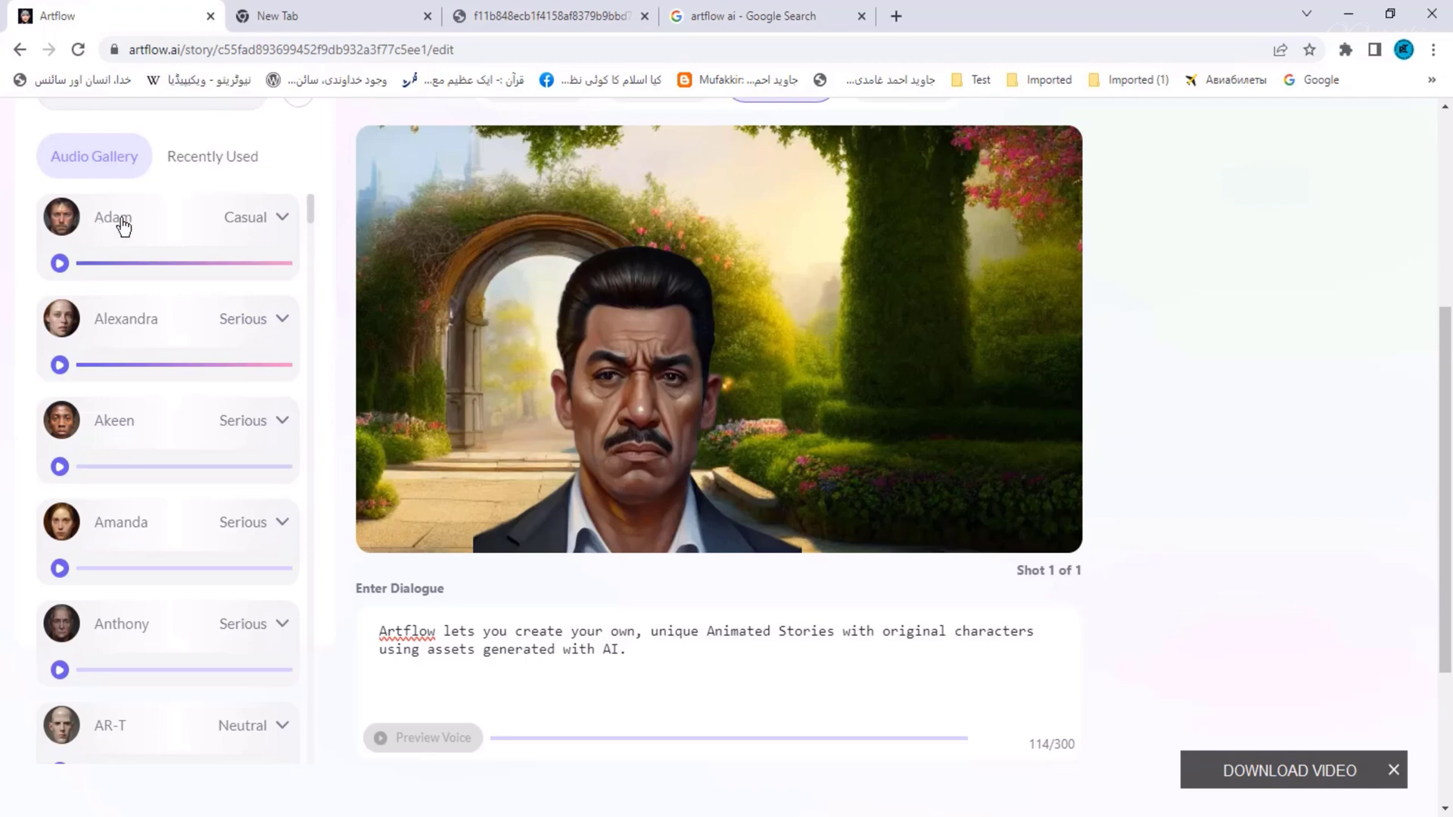
# Compare Adam's voice samples in the Serious, Fury and Battle moods and return his mood to Casual
pyautogui.click(284, 221)
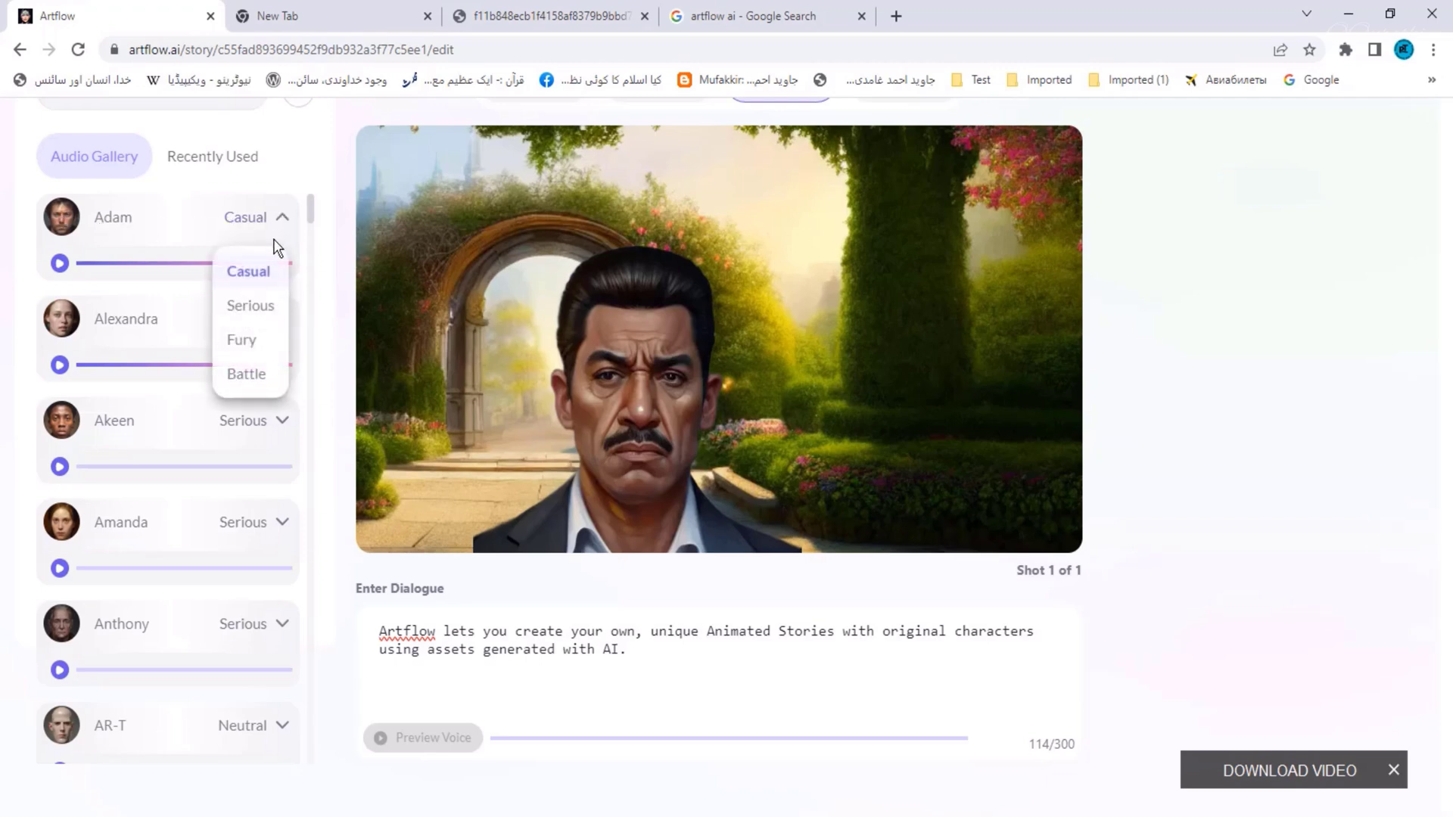
pyautogui.click(261, 307)
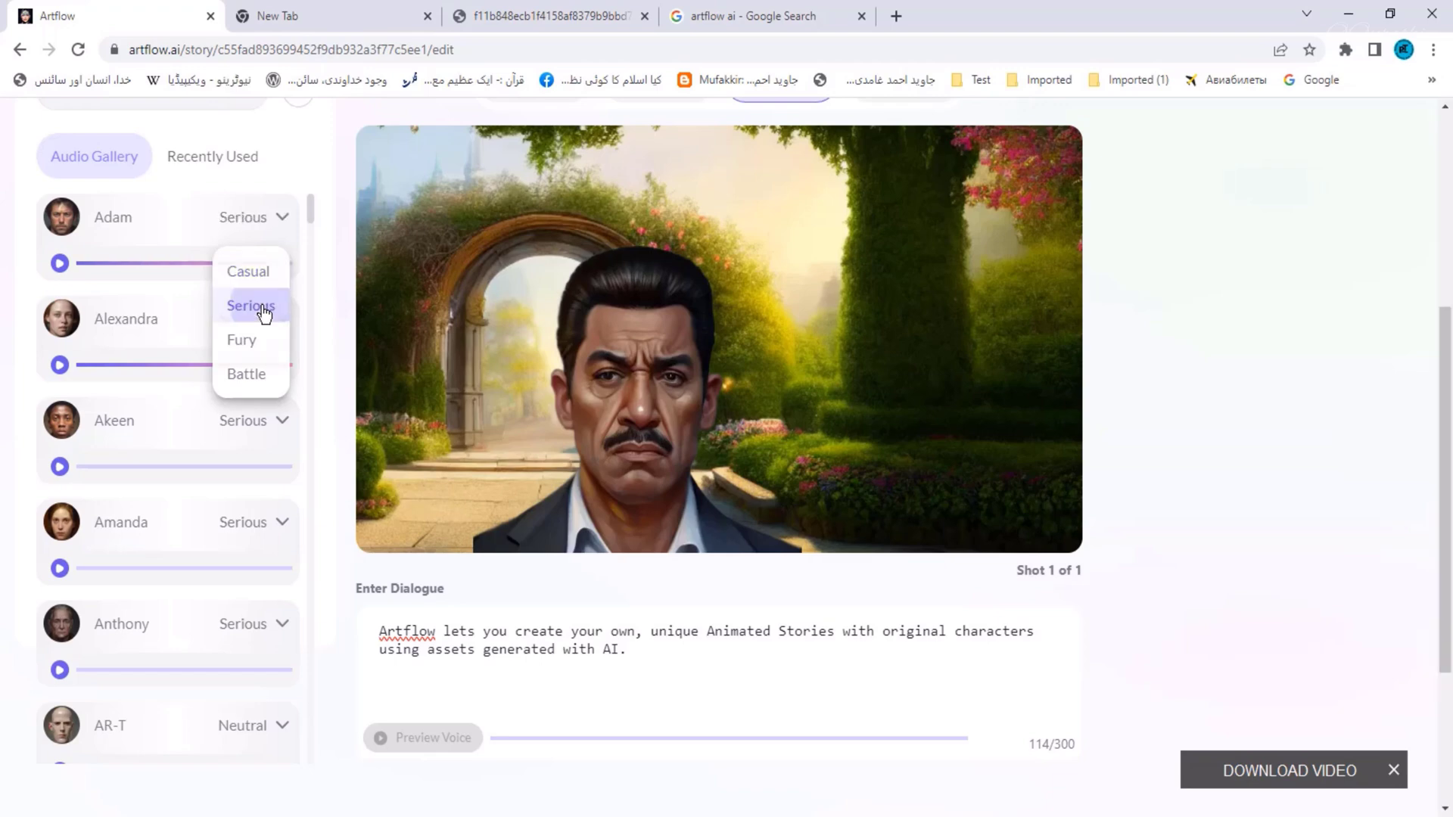
pyautogui.click(59, 264)
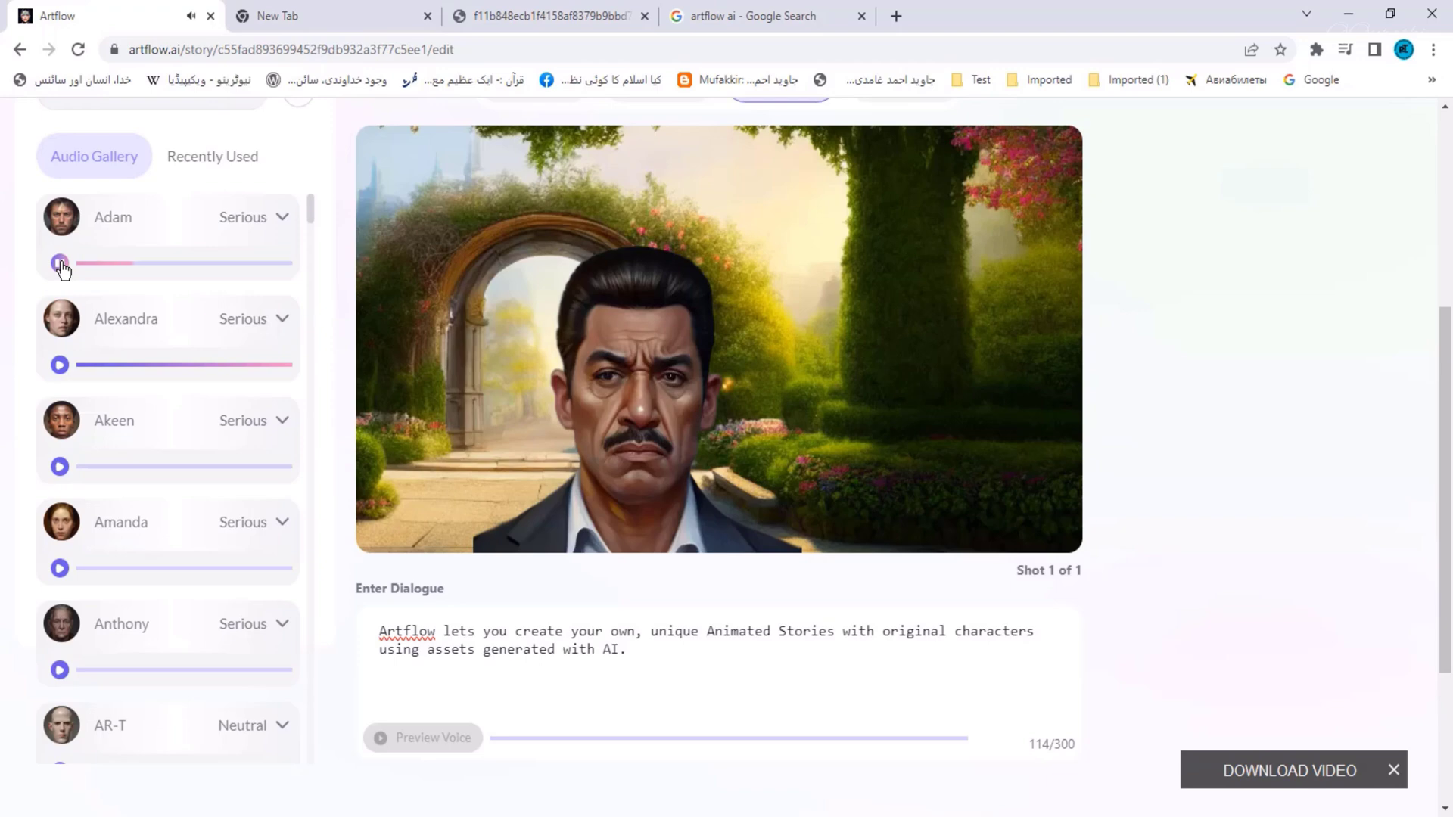
pyautogui.click(285, 222)
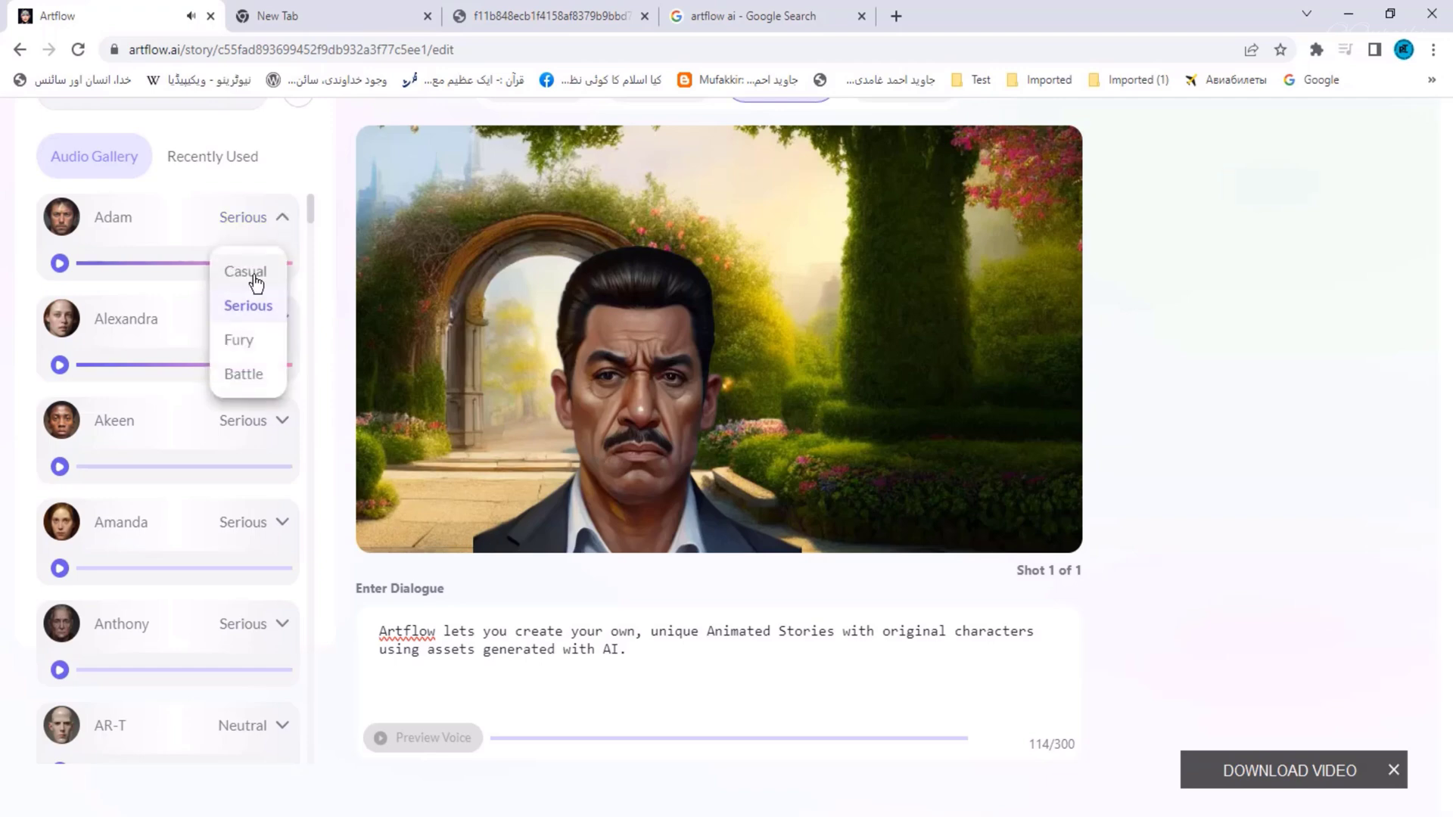
pyautogui.click(236, 342)
pyautogui.click(59, 264)
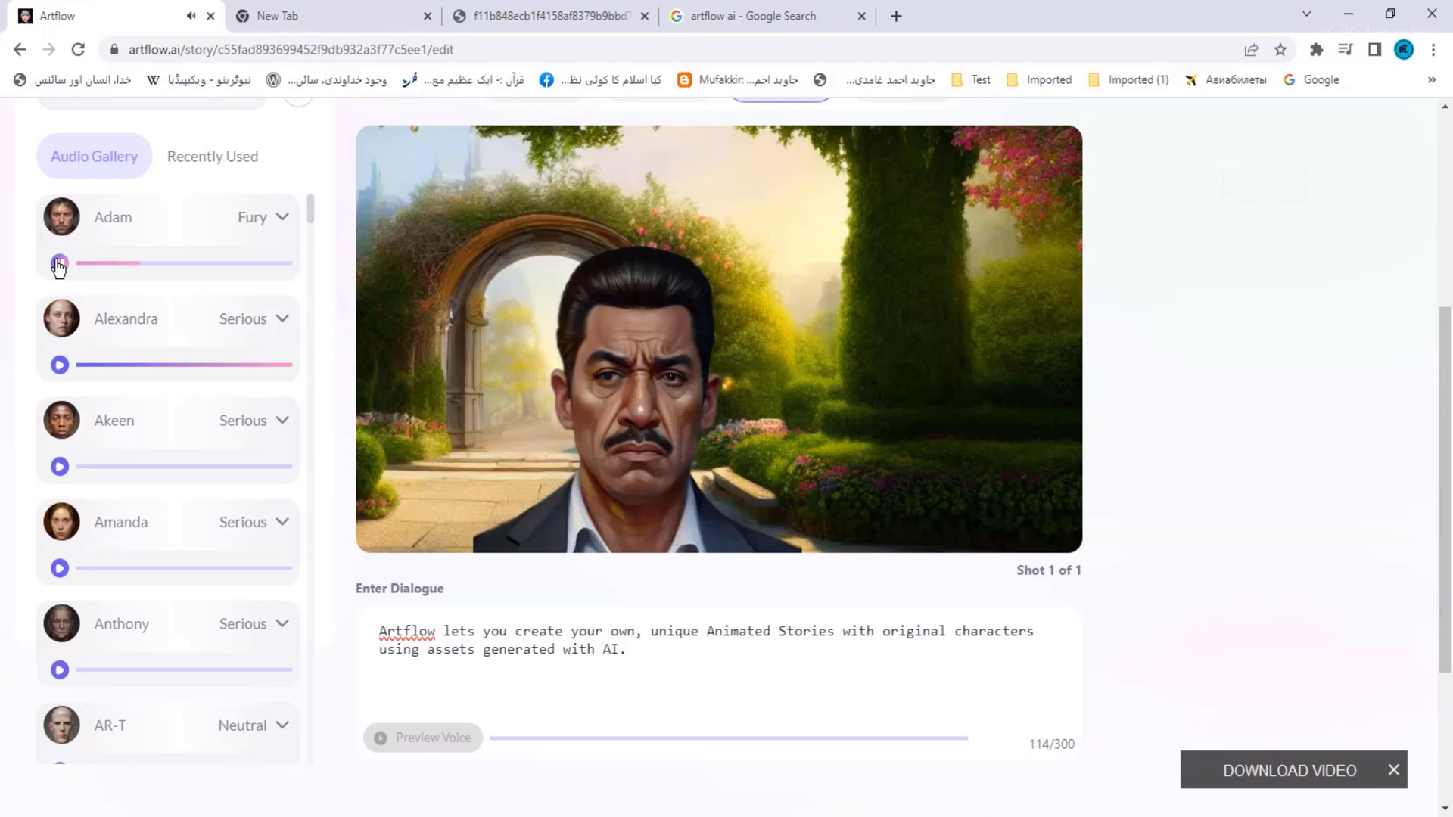
pyautogui.click(284, 219)
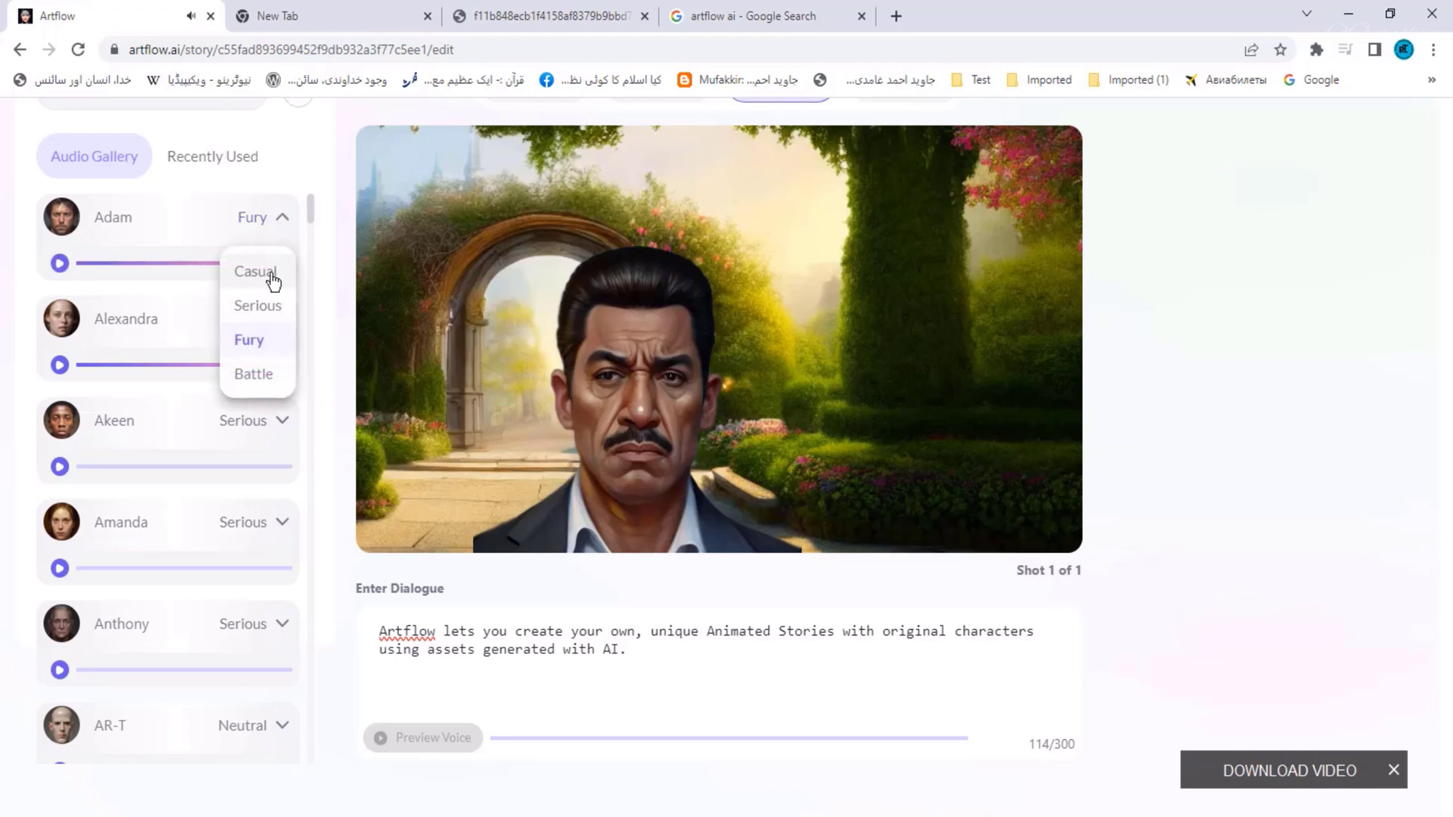
pyautogui.click(256, 374)
pyautogui.click(60, 263)
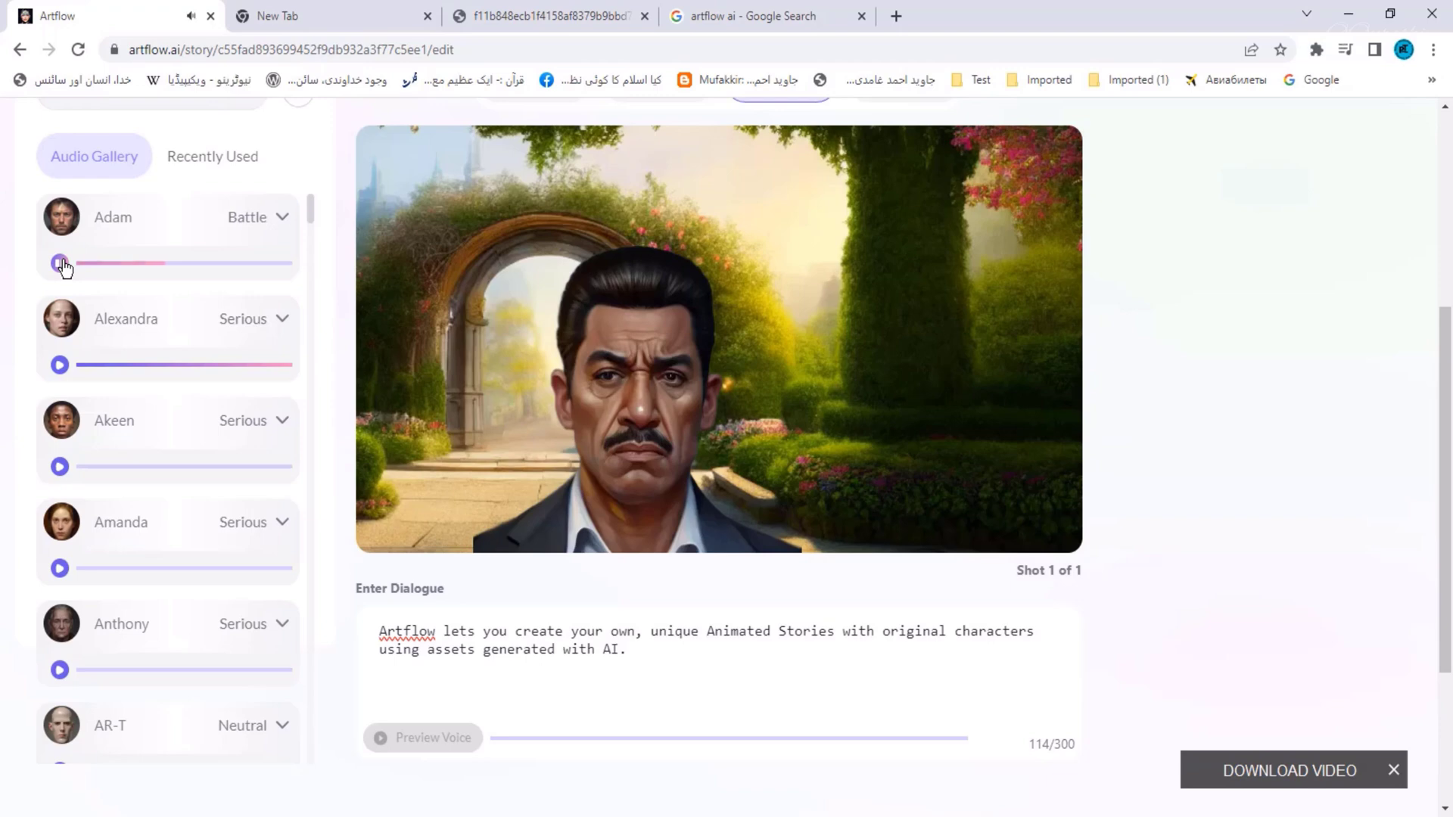
pyautogui.click(283, 220)
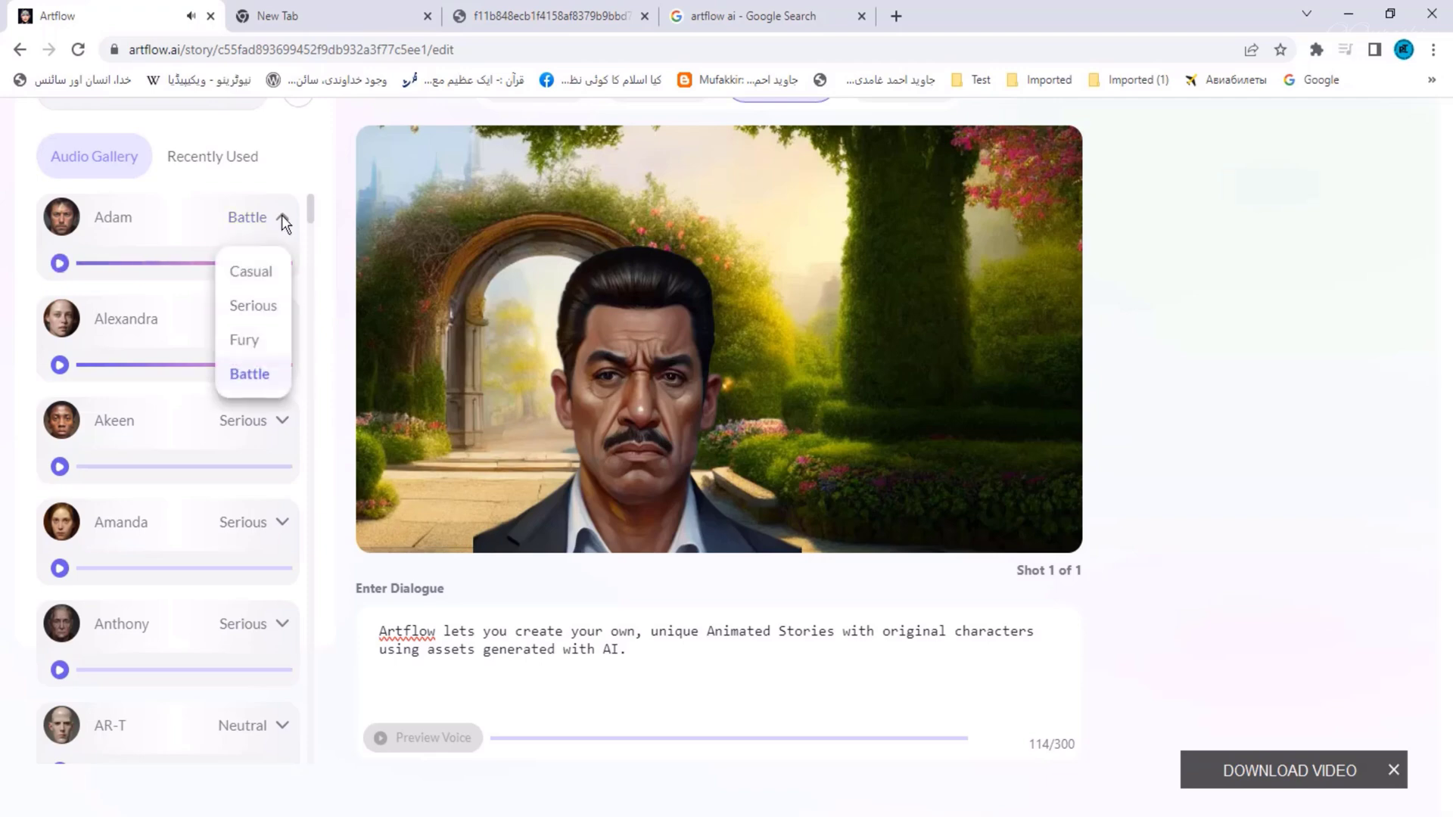
pyautogui.click(262, 274)
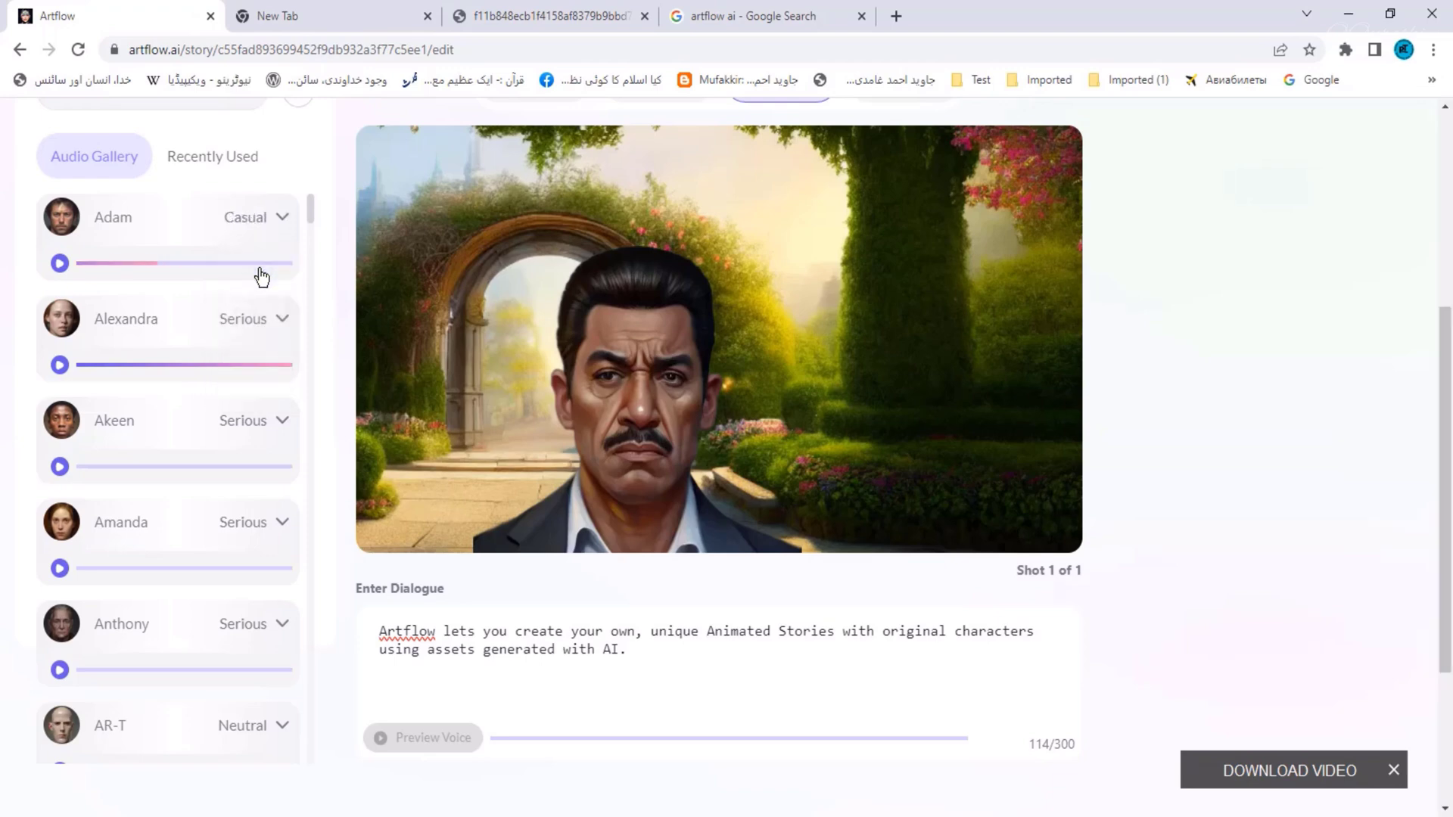
# Check Alexandra's available moods and listen to Akeen's voice sample in the Angry mood
pyautogui.click(282, 320)
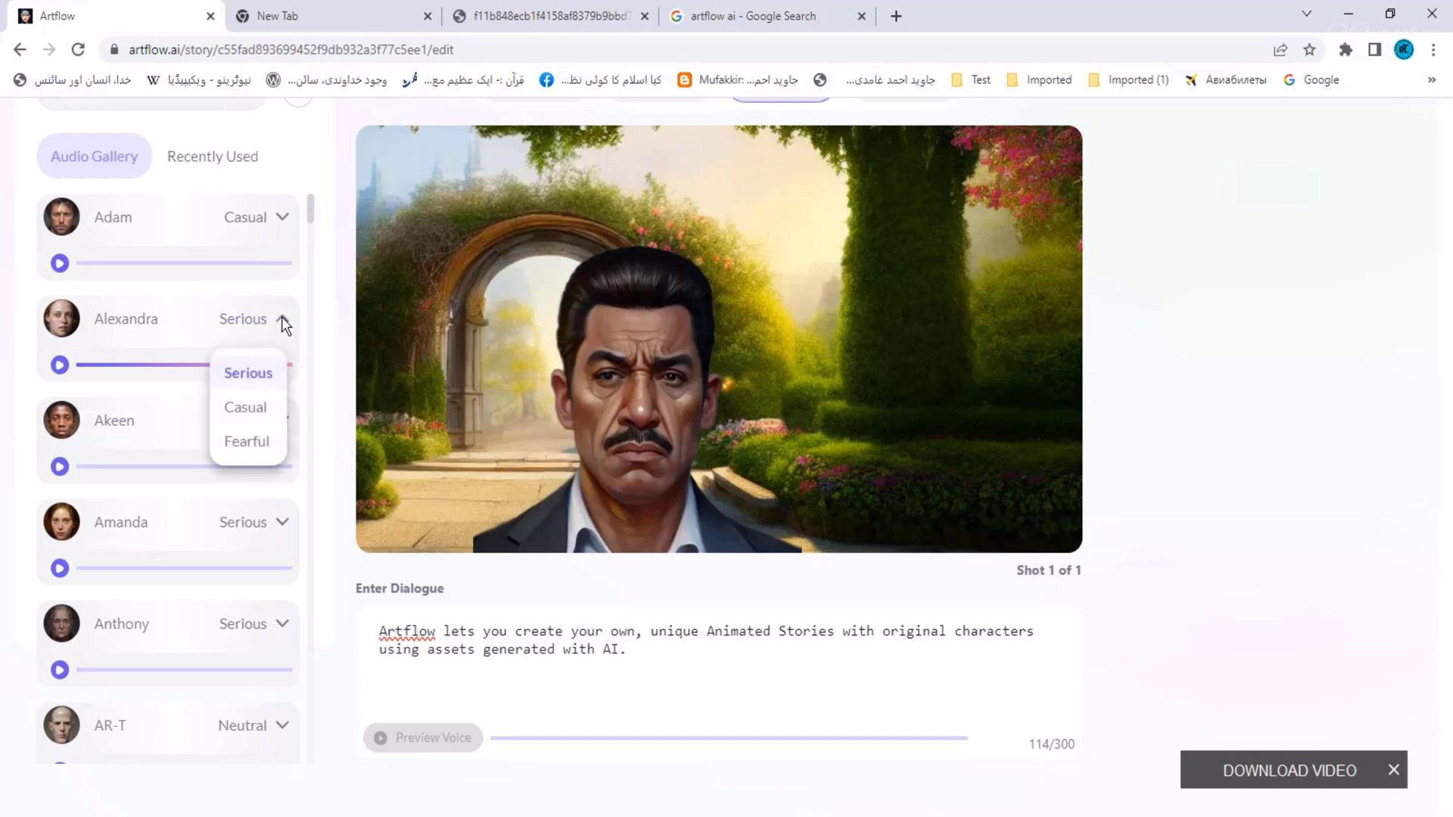
pyautogui.click(281, 318)
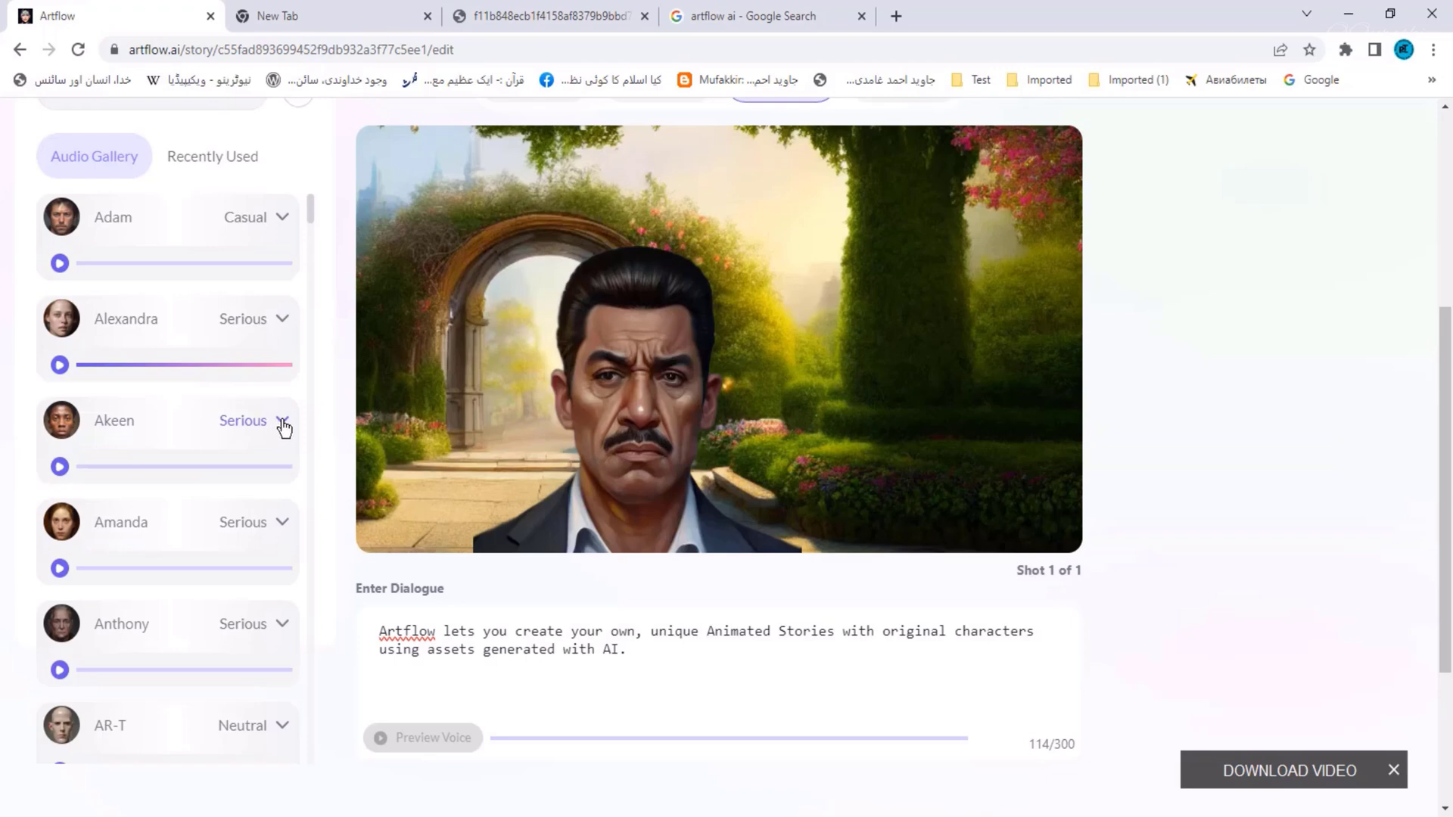
pyautogui.click(282, 421)
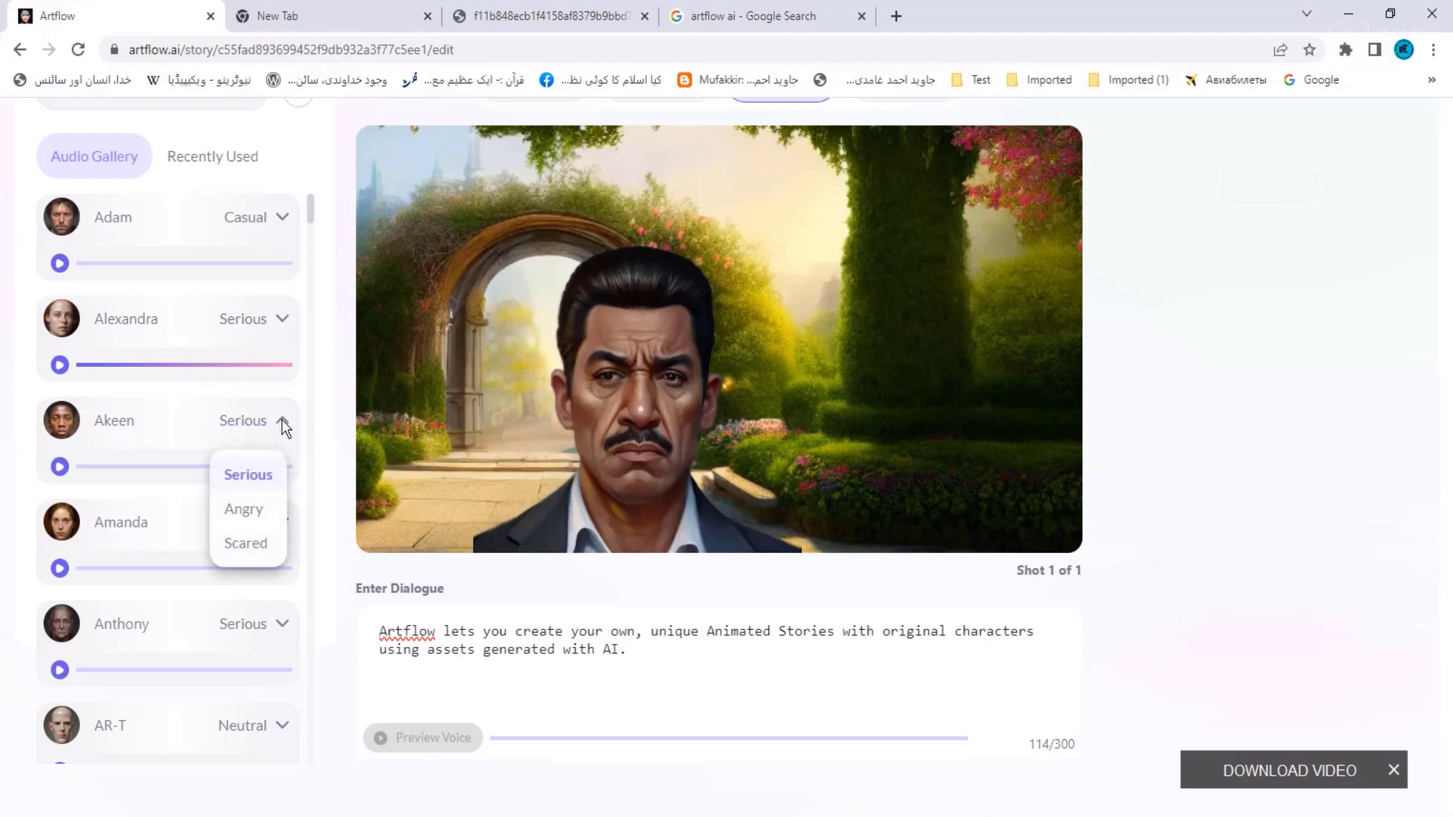
pyautogui.click(243, 510)
pyautogui.click(59, 466)
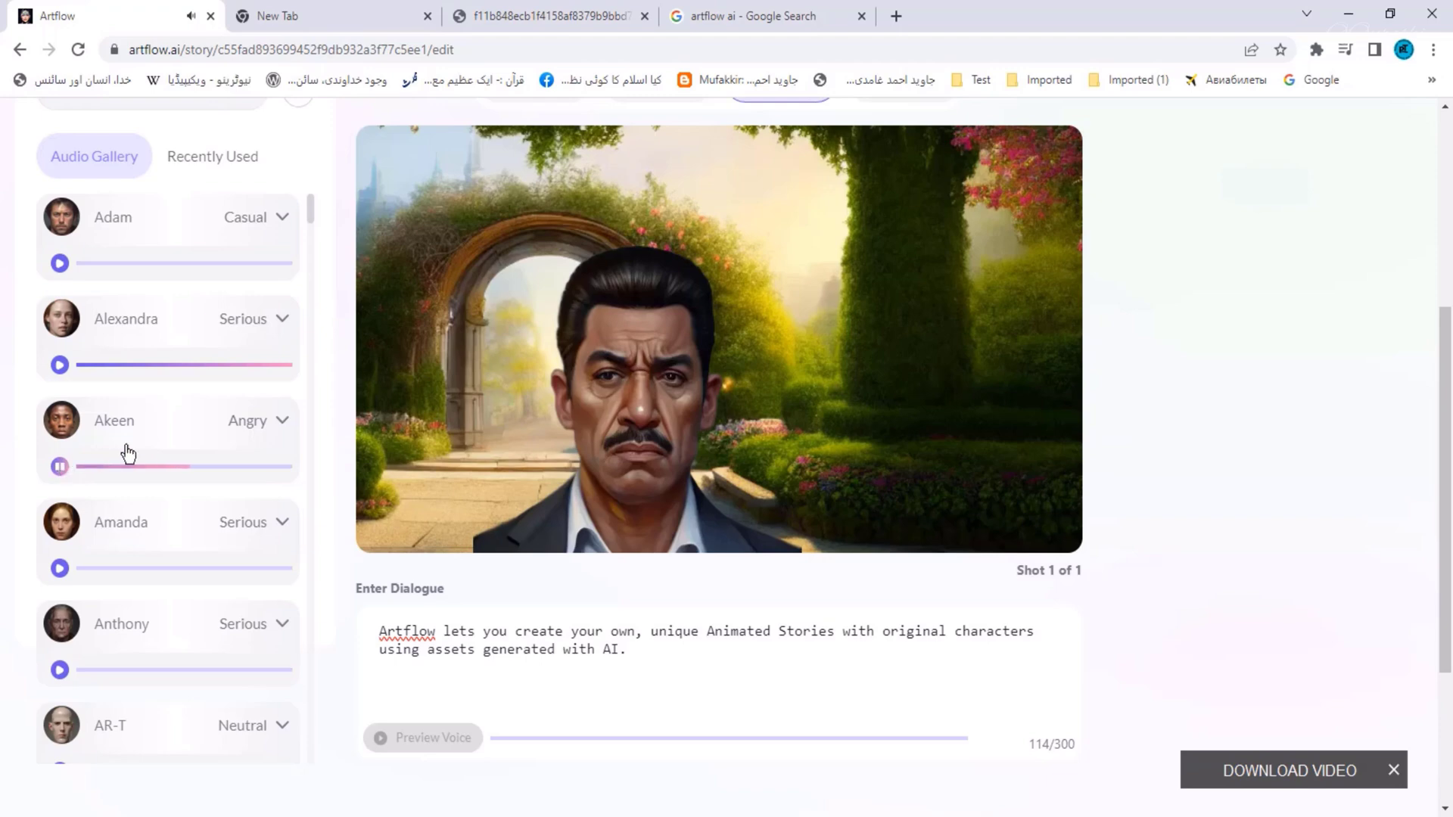
# Assign Akeen's voice in the Serious mood to the character and preview it with the entered dialogue
pyautogui.click(285, 428)
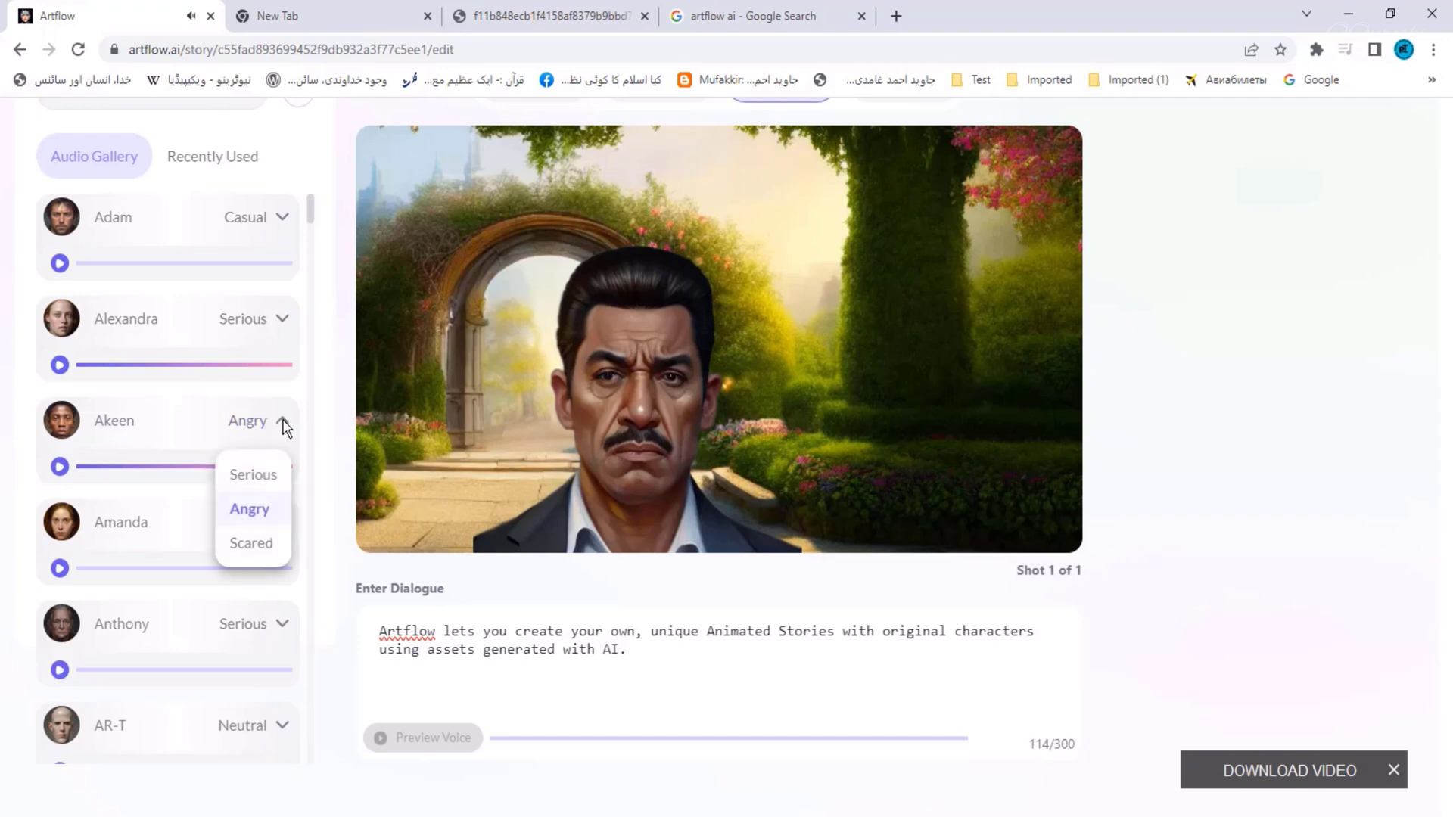
pyautogui.click(250, 475)
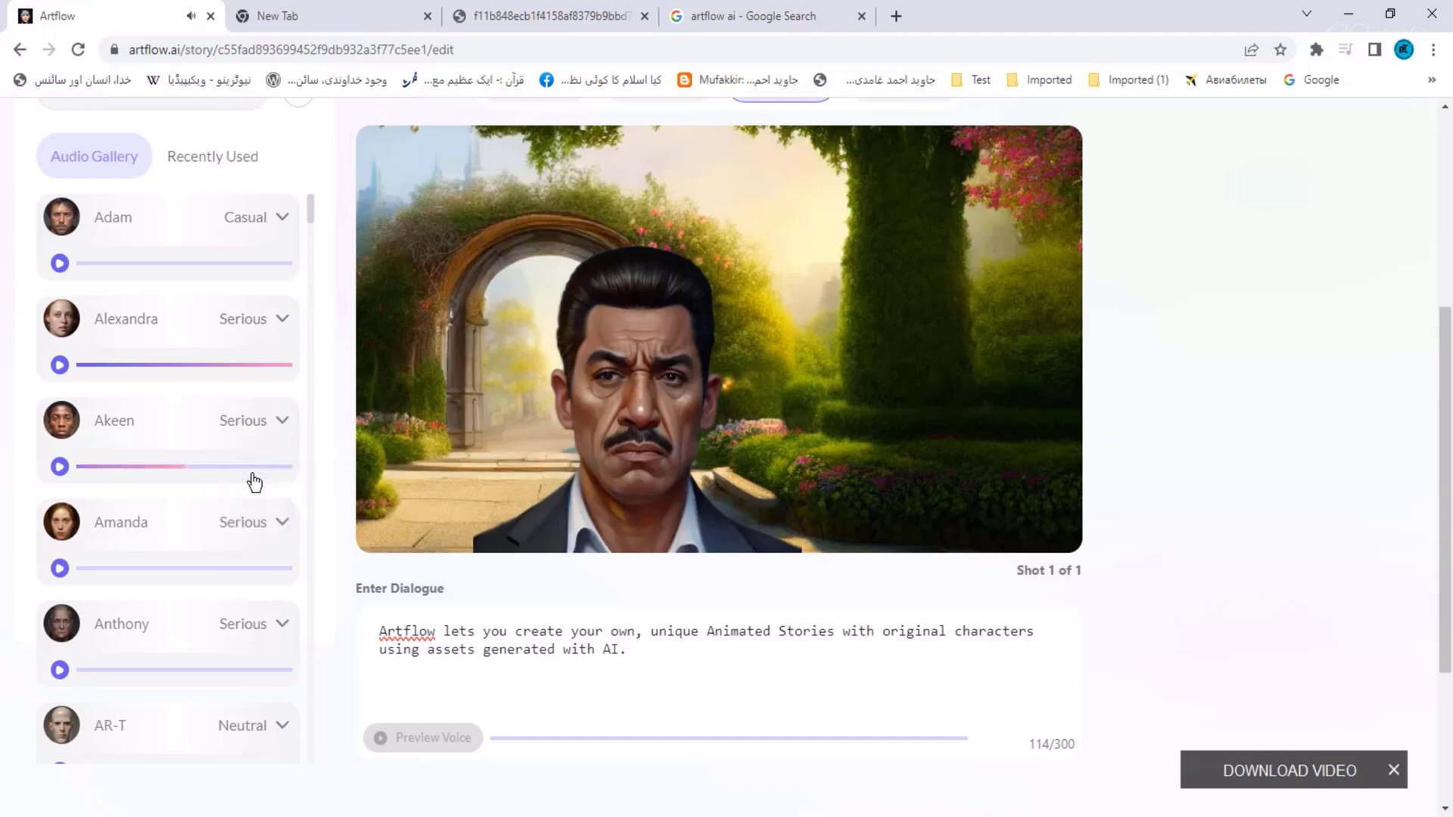
pyautogui.click(60, 467)
pyautogui.click(107, 433)
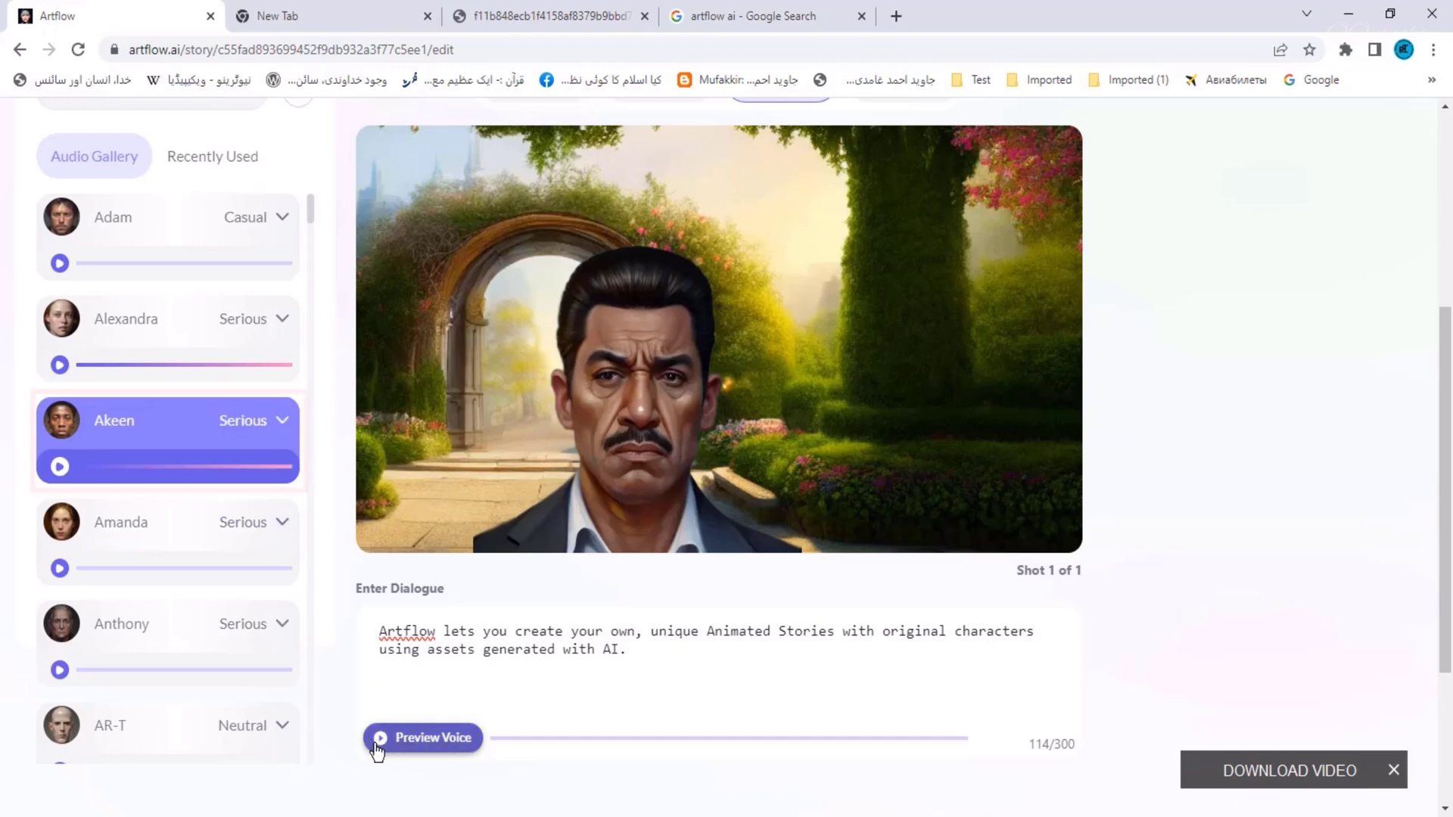
pyautogui.click(437, 744)
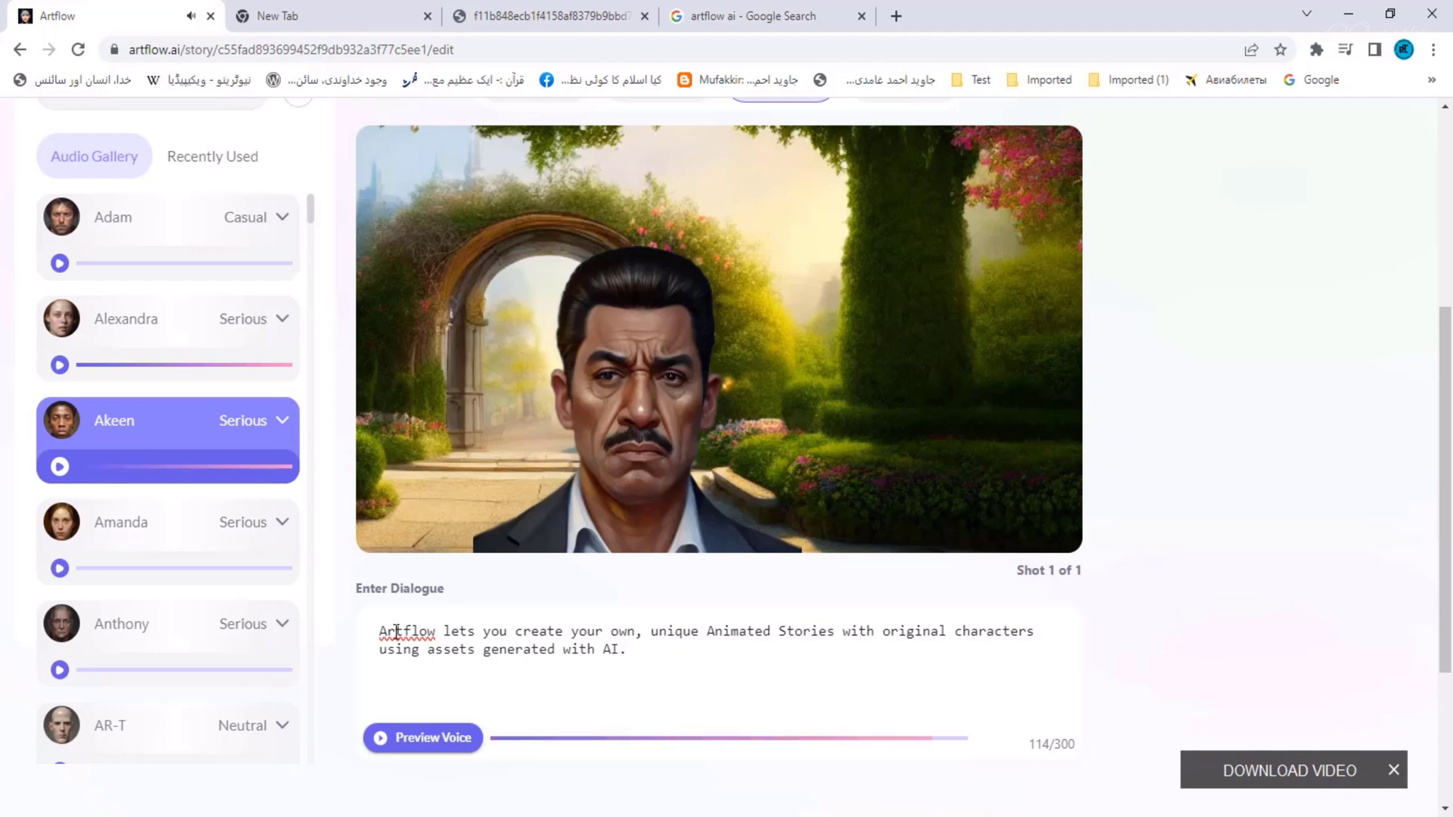
# Apply the Teal and Orange filter effect to the shot
pyautogui.scroll(4, 666, 649)
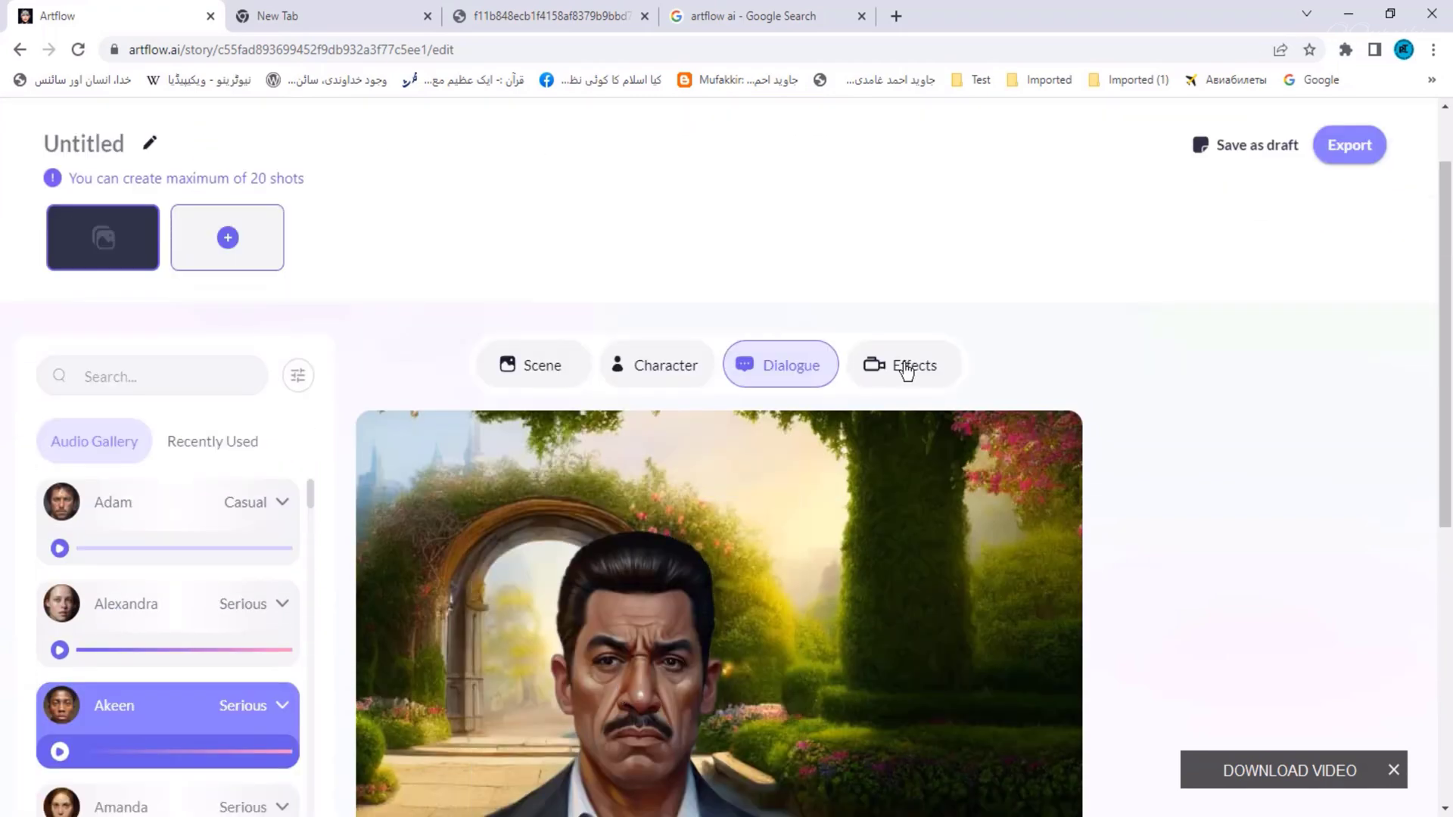
pyautogui.click(905, 366)
pyautogui.scroll(-1, 313, 498)
pyautogui.scroll(-2, 314, 498)
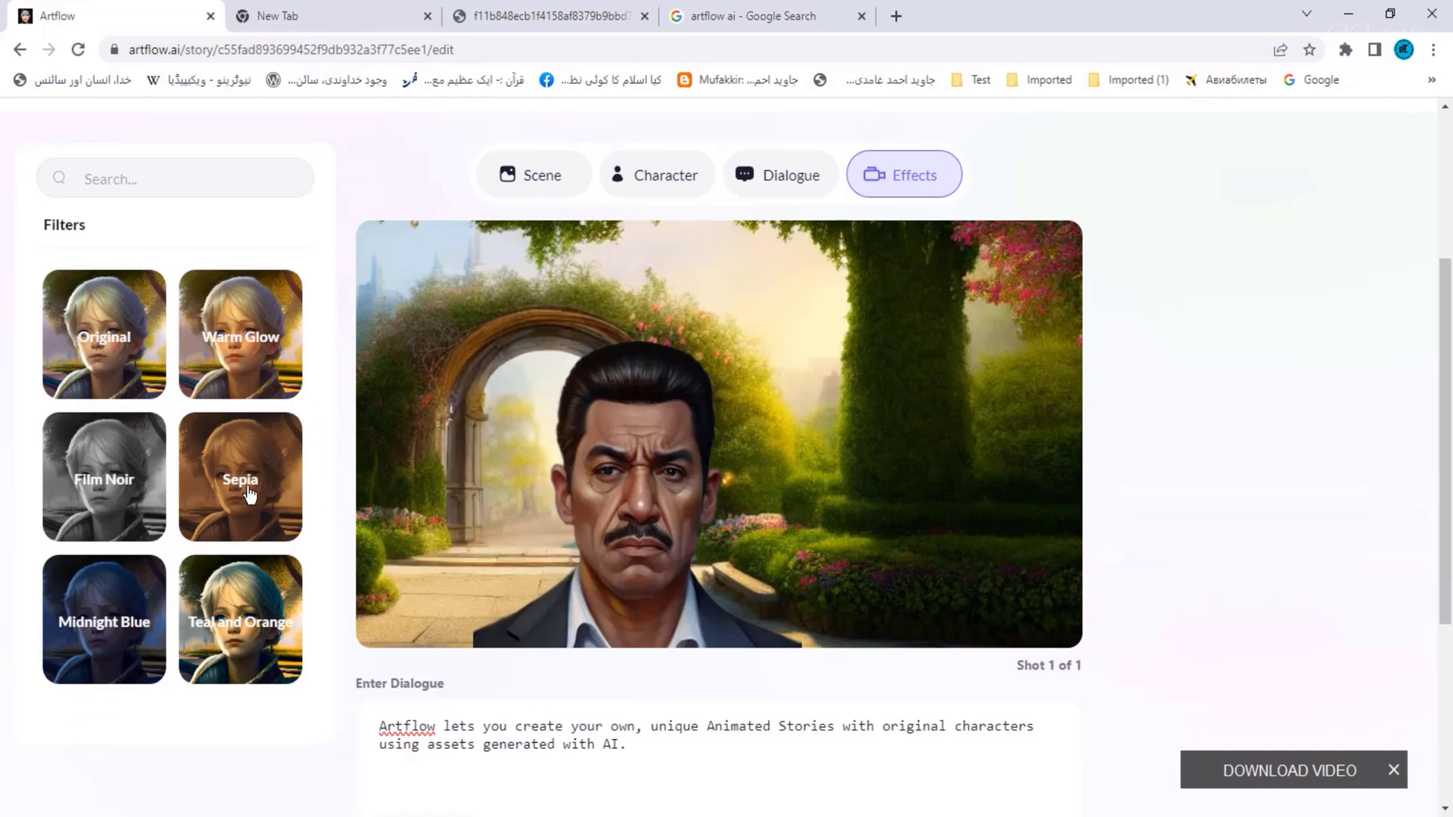
pyautogui.click(243, 611)
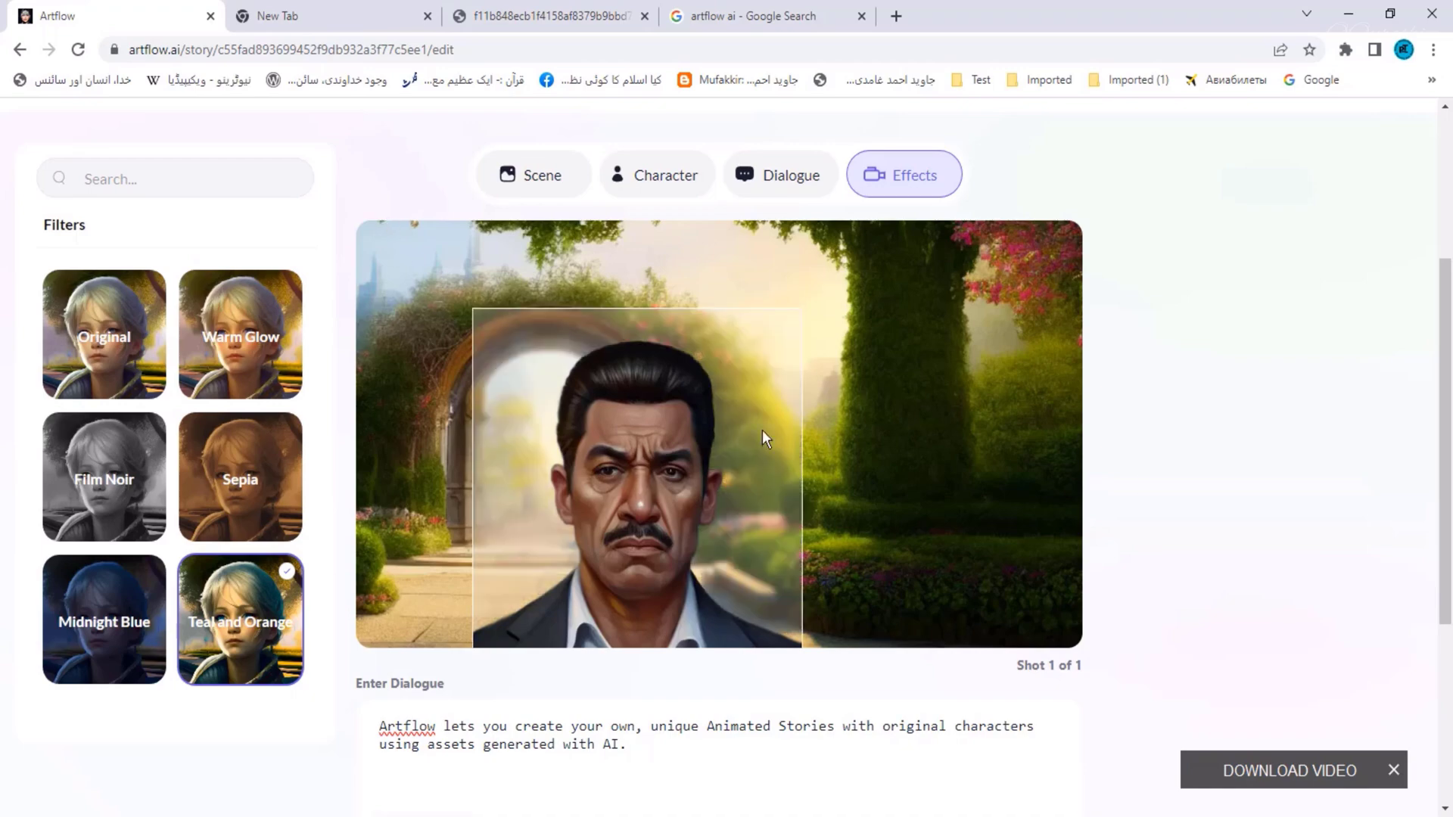
# Export the garden-scene shot as a video with the title "artflow"
pyautogui.scroll(4, 1229, 501)
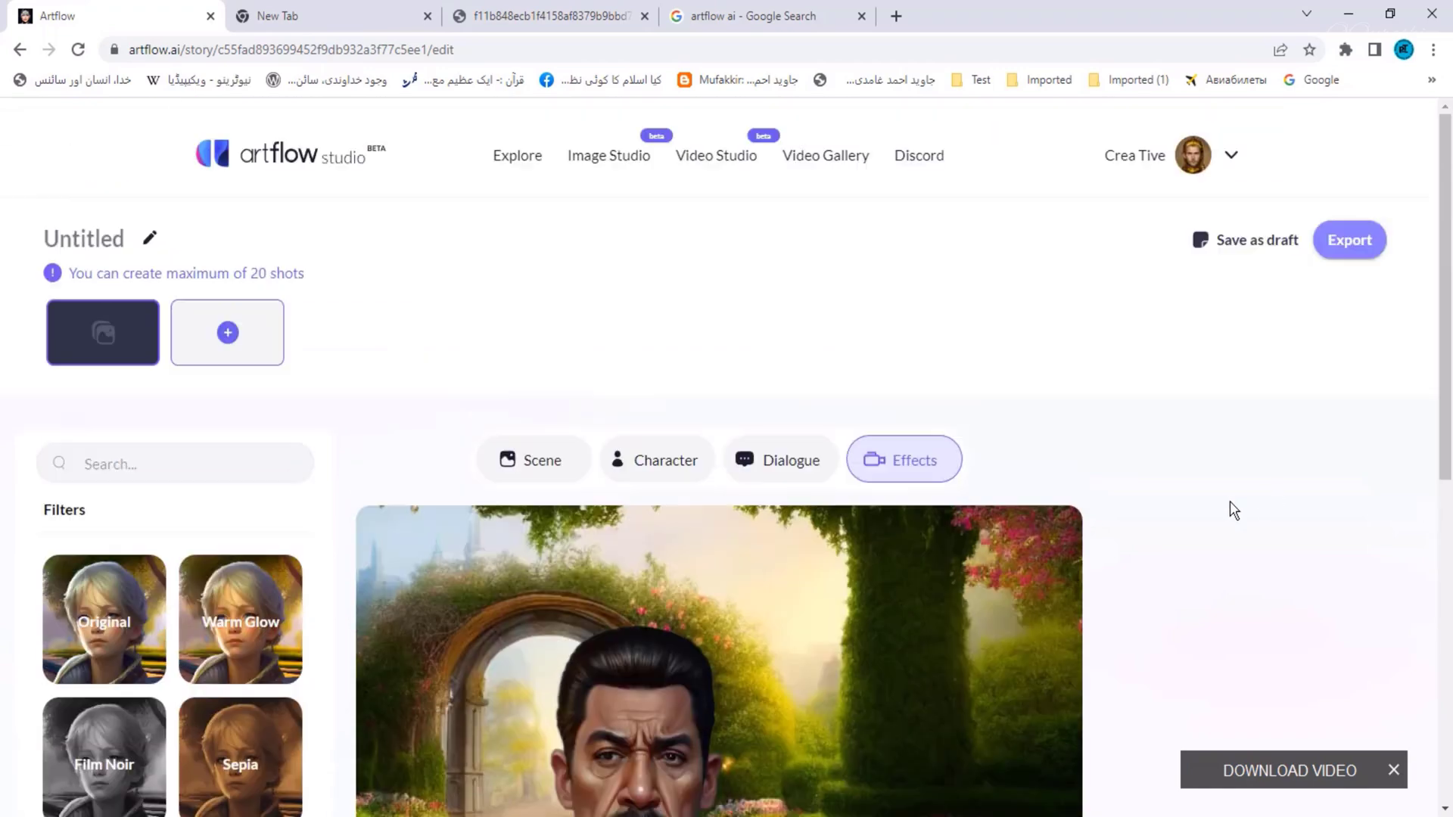
pyautogui.click(1349, 240)
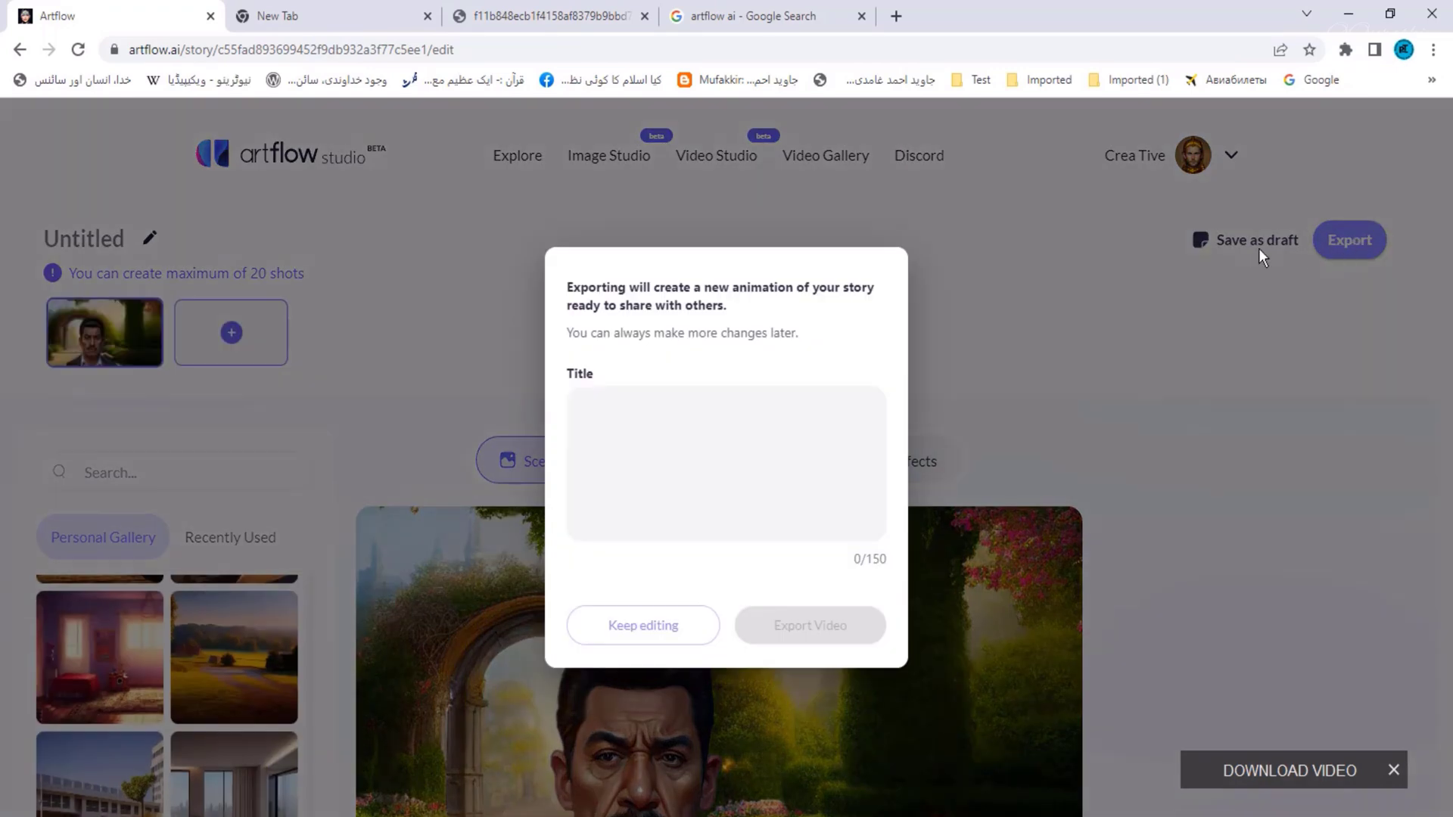
pyautogui.click(641, 449)
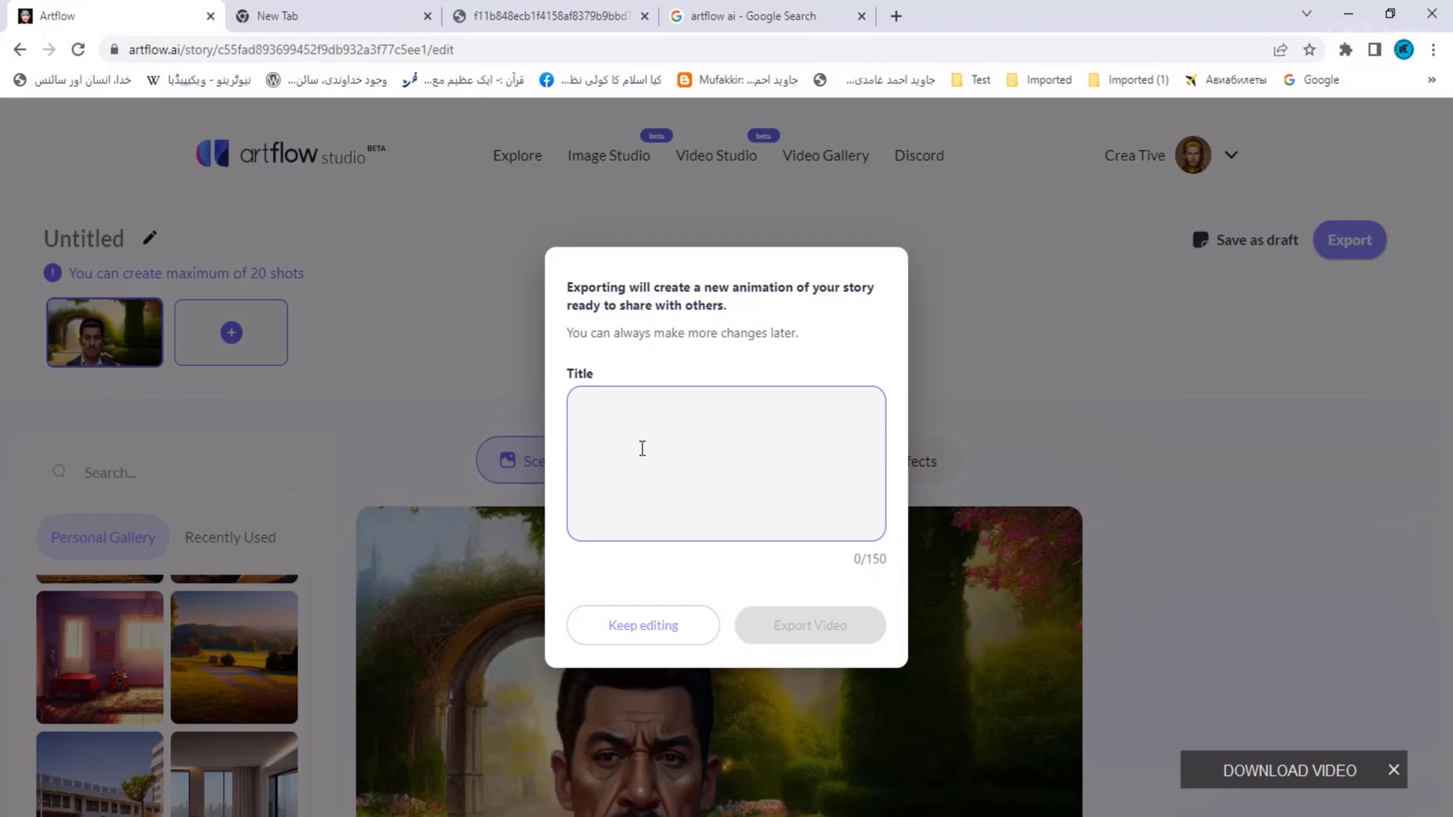
pyautogui.write('artflow')
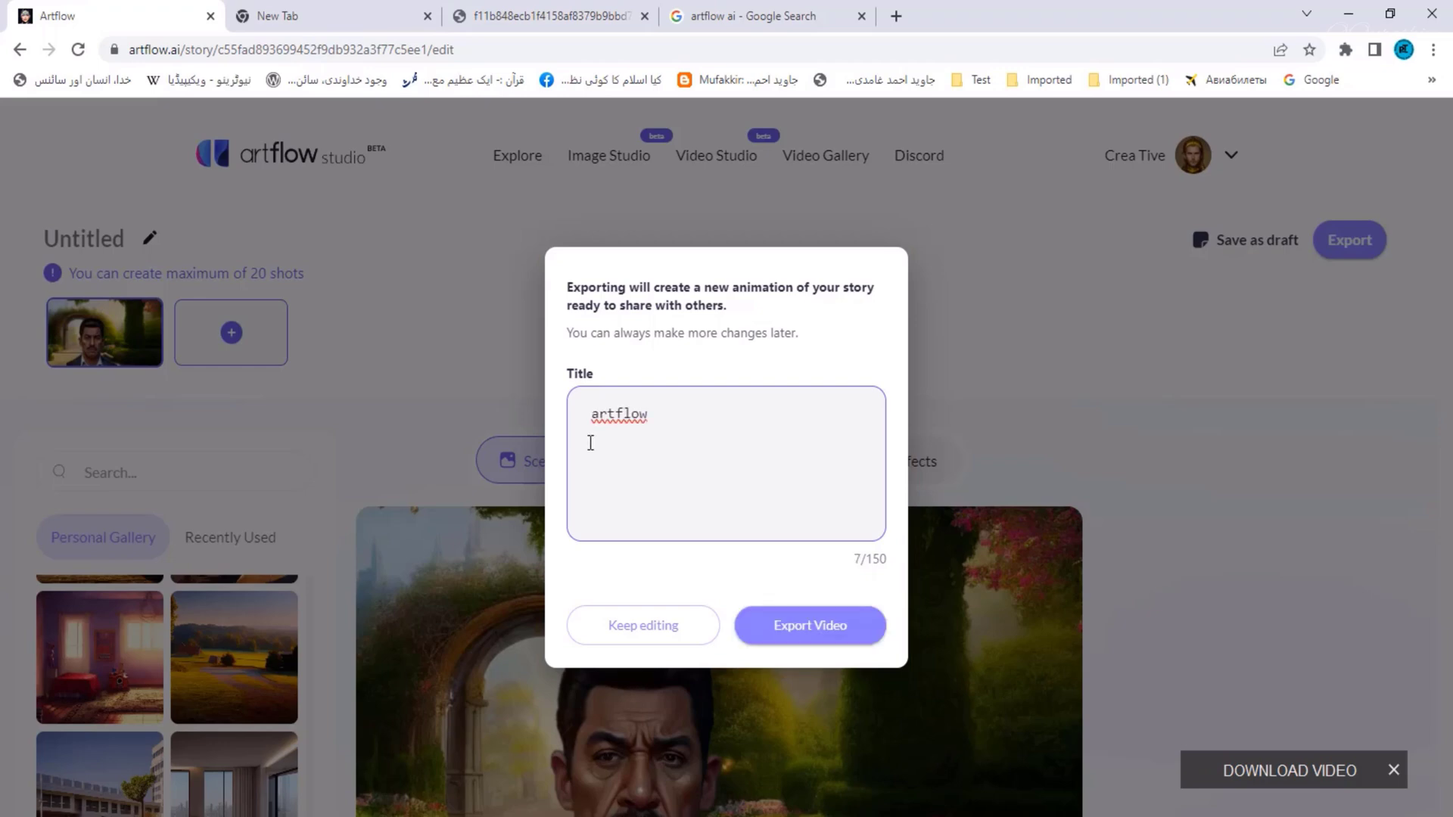
pyautogui.click(815, 630)
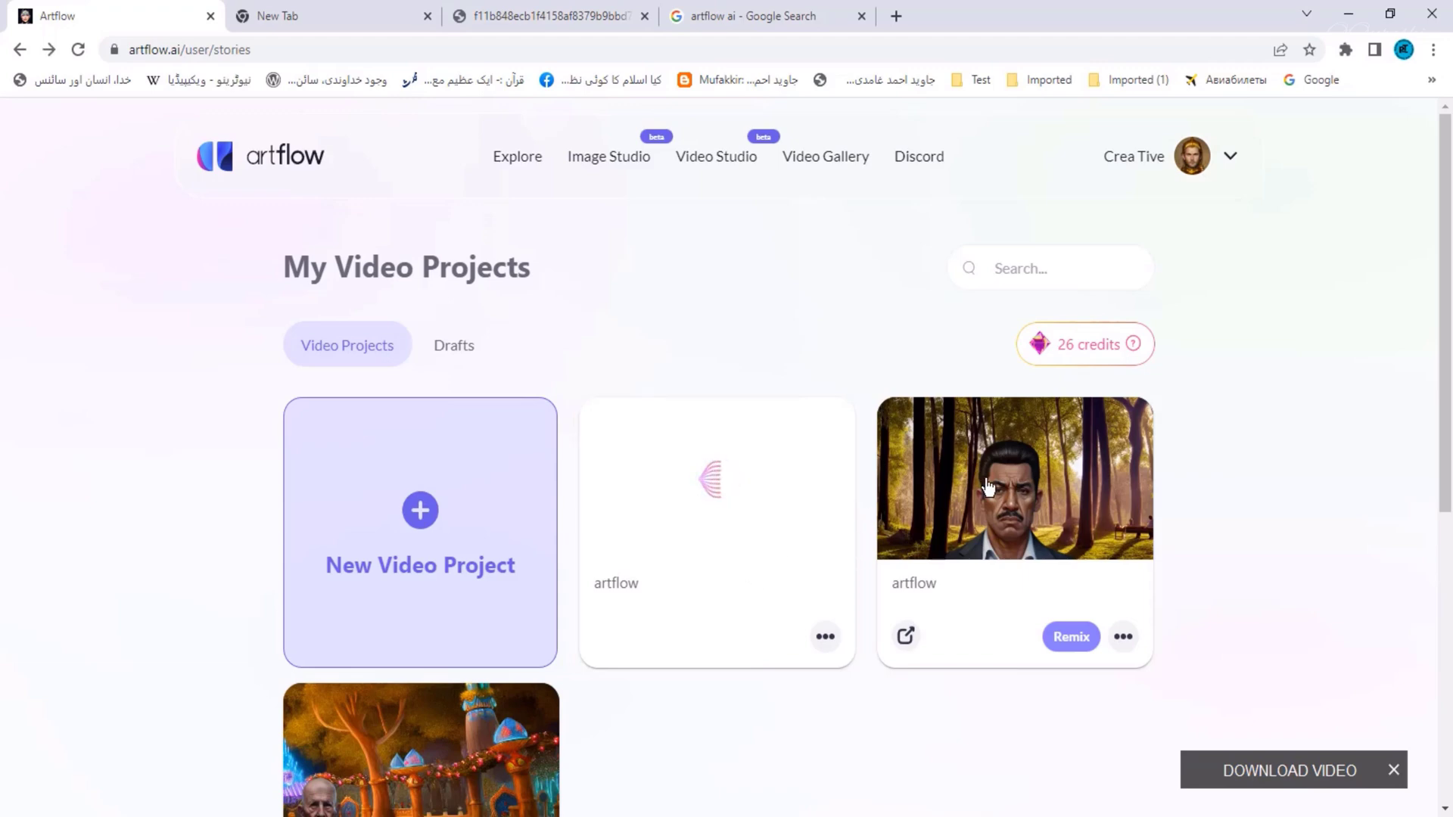
# Play the earlier artflow video with the forest background and return to the video projects list
pyautogui.click(1016, 502)
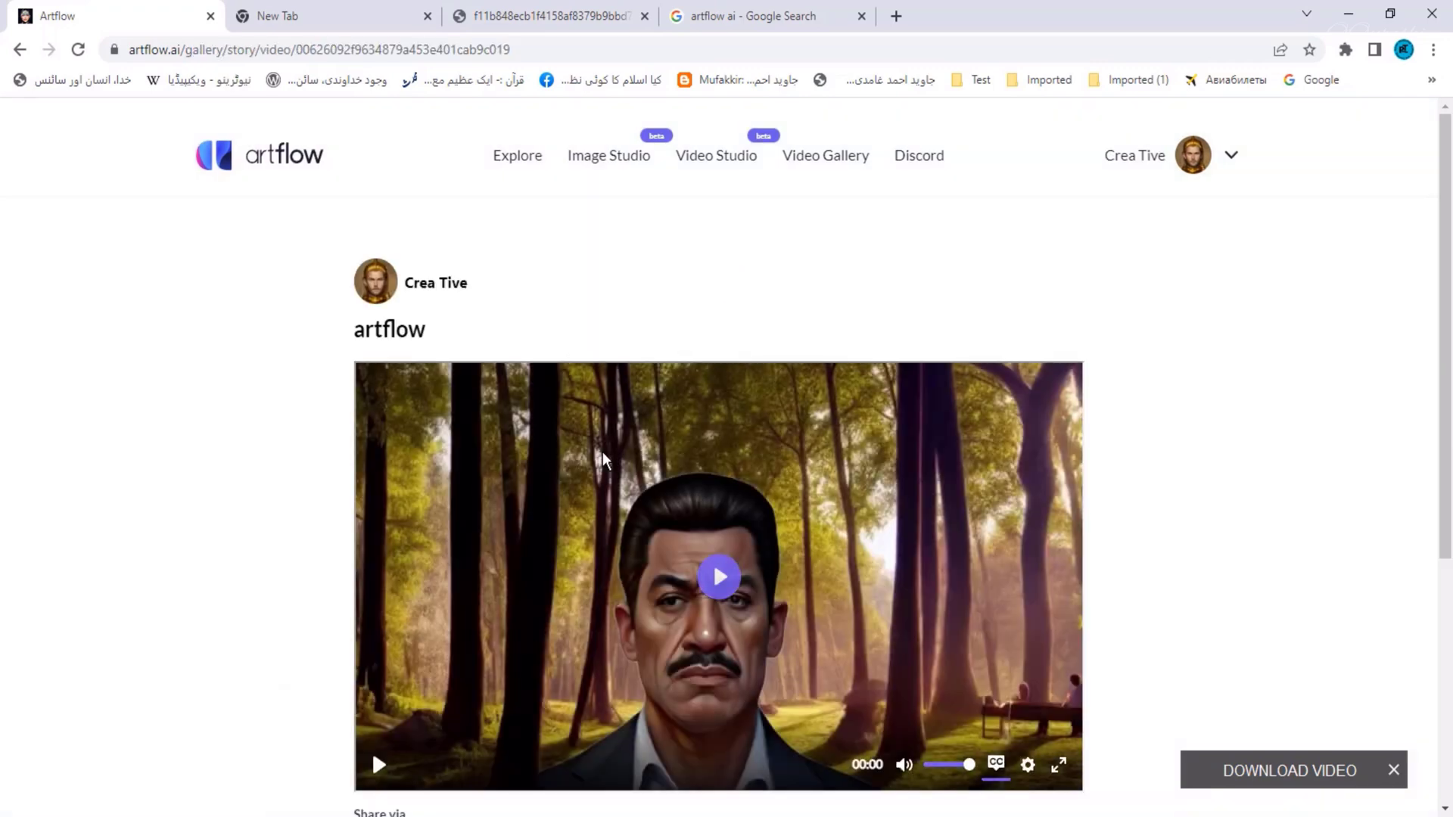
pyautogui.scroll(-2, 603, 452)
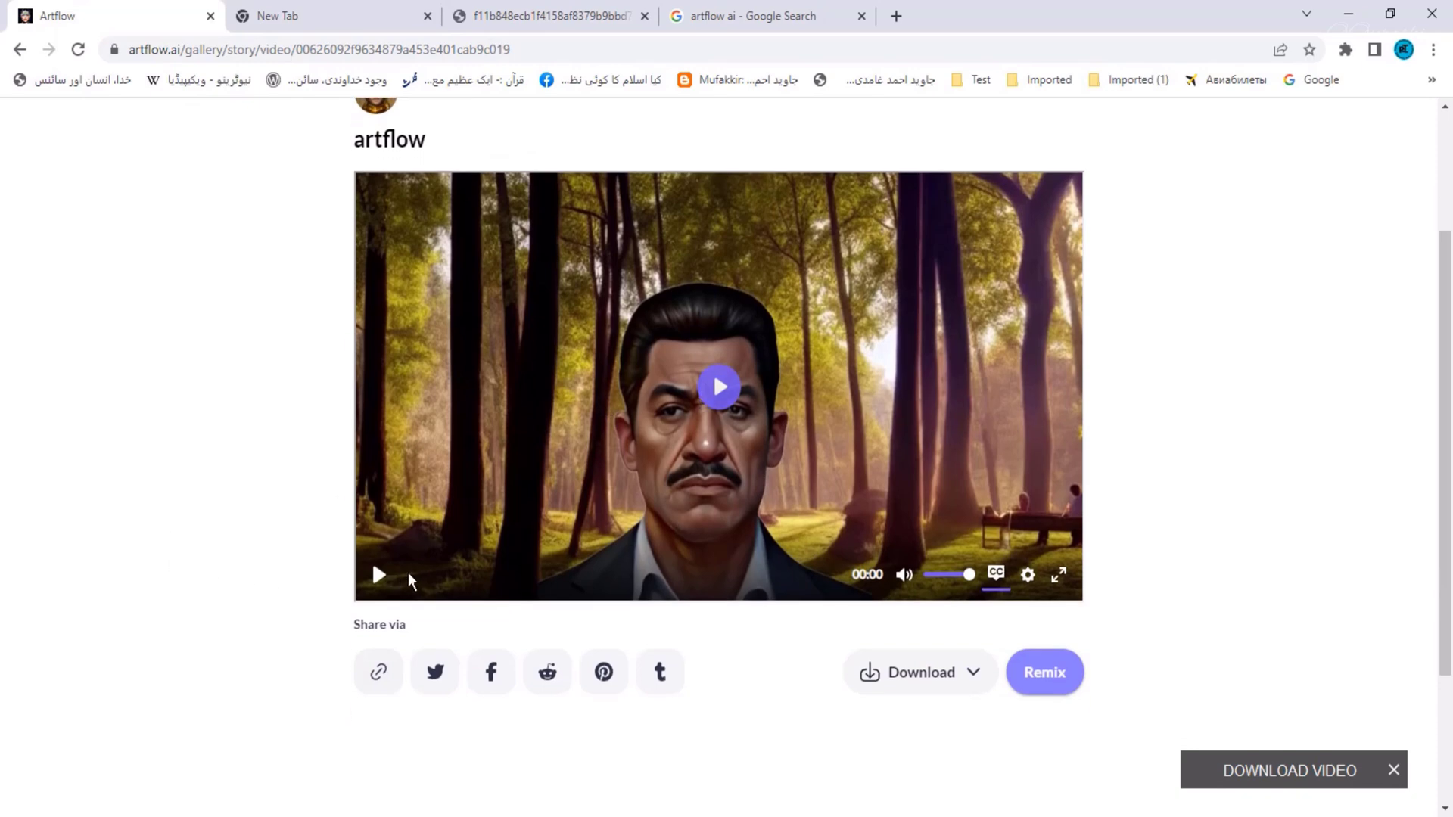
pyautogui.click(378, 577)
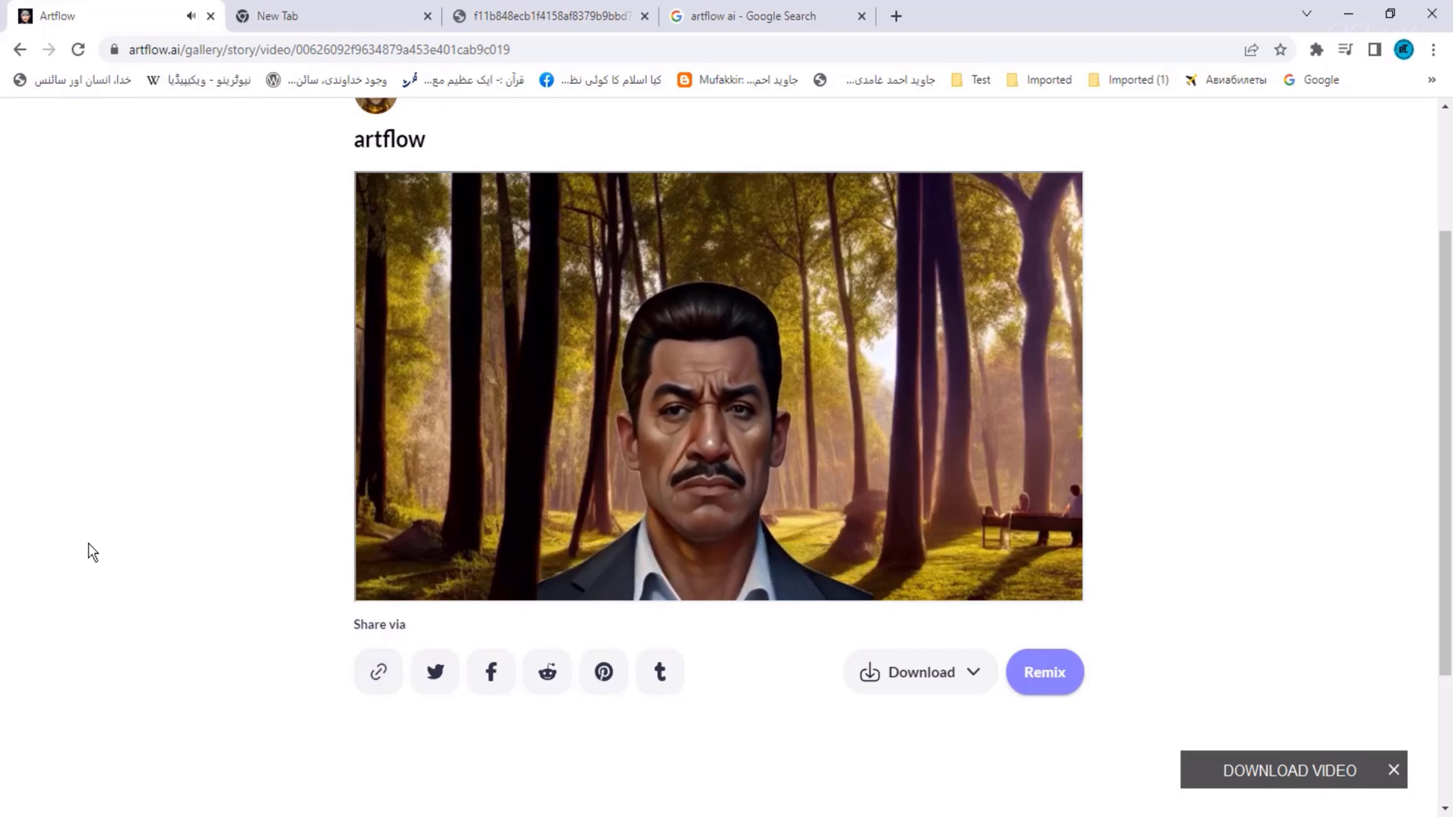
pyautogui.click(19, 49)
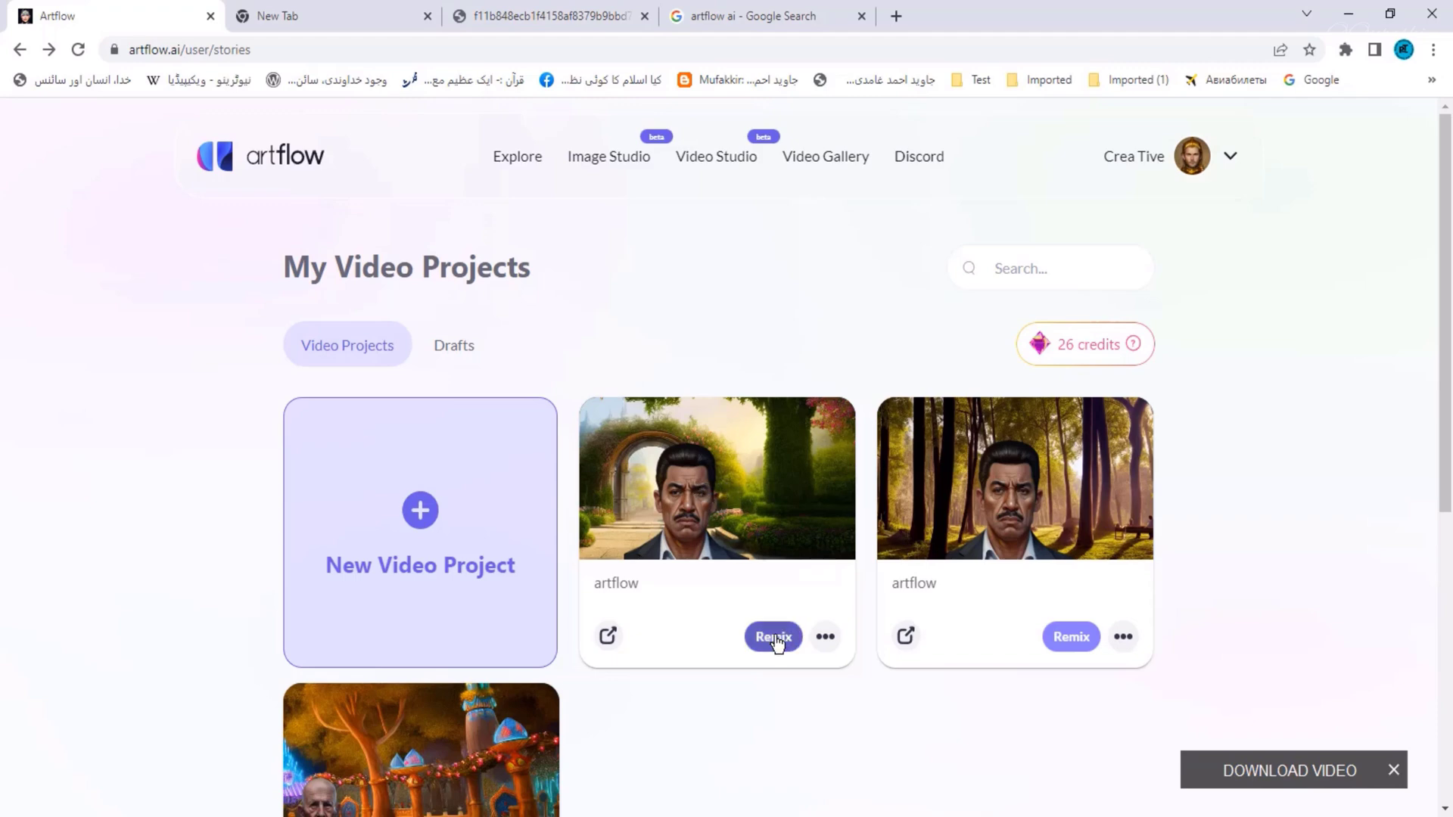
# Check the additional options of the garden-scene artflow project, play its exported video and return to the projects list
pyautogui.click(836, 642)
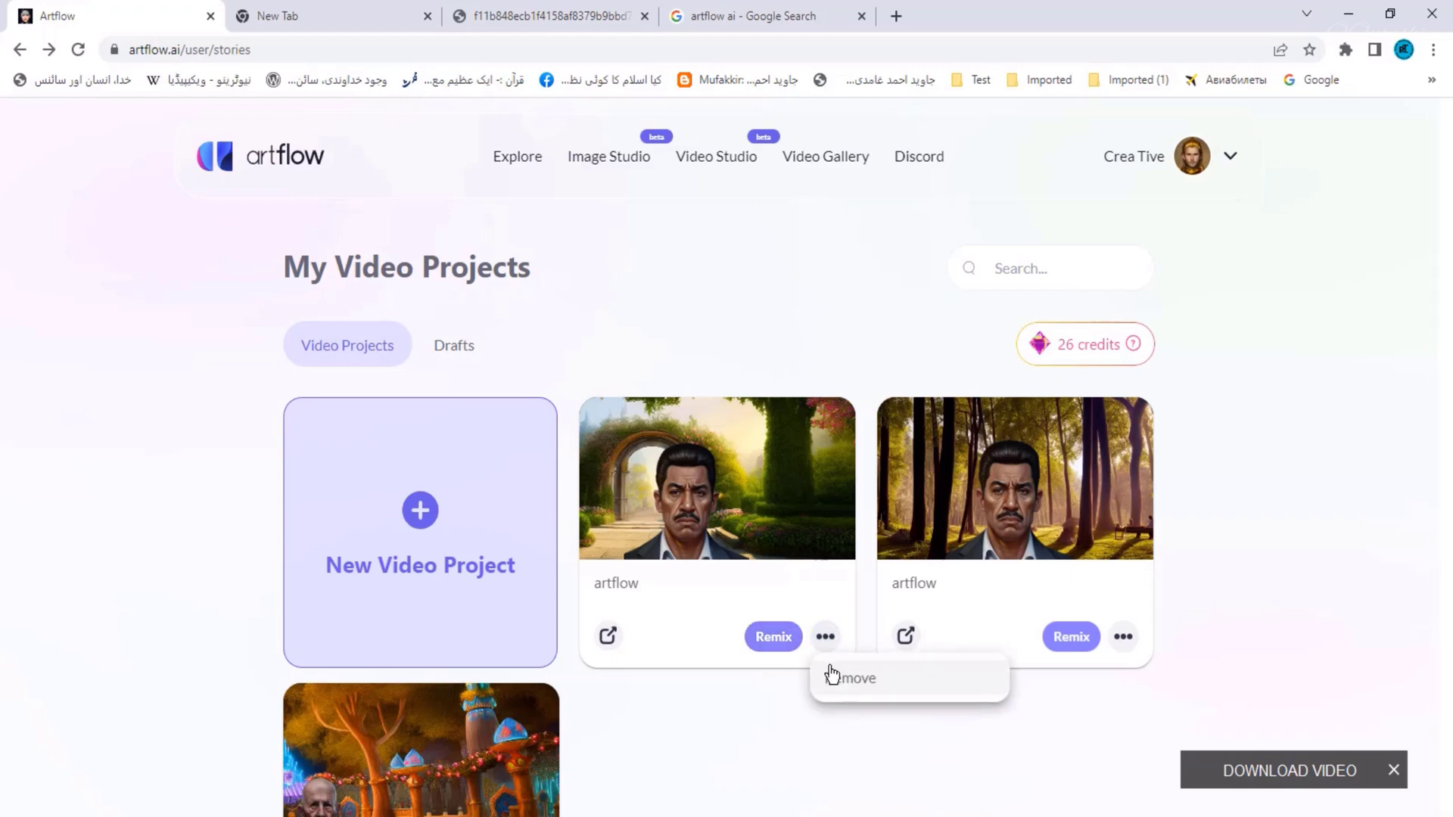
pyautogui.click(712, 490)
pyautogui.click(712, 494)
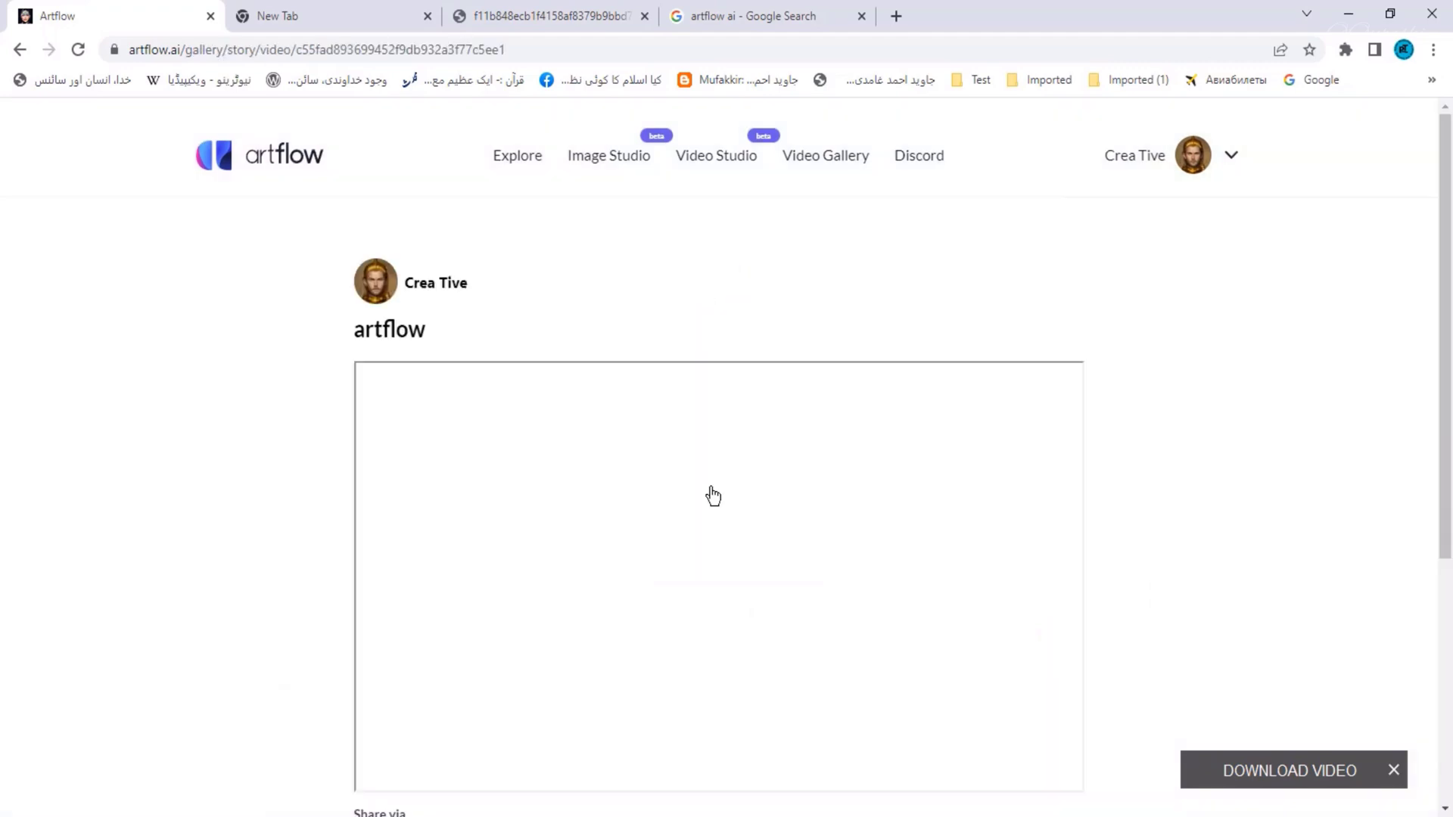
pyautogui.scroll(-1, 690, 477)
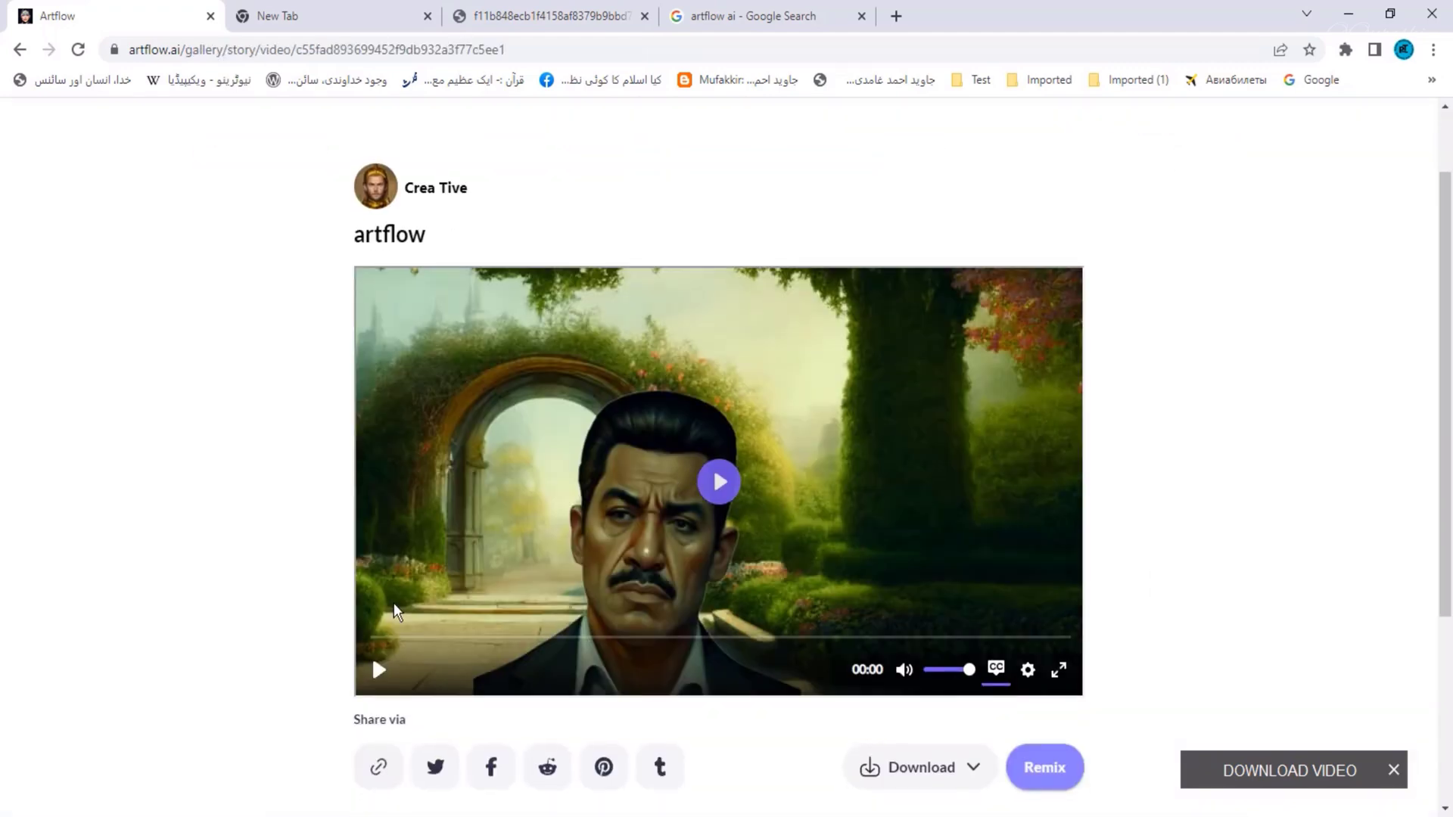
pyautogui.click(379, 671)
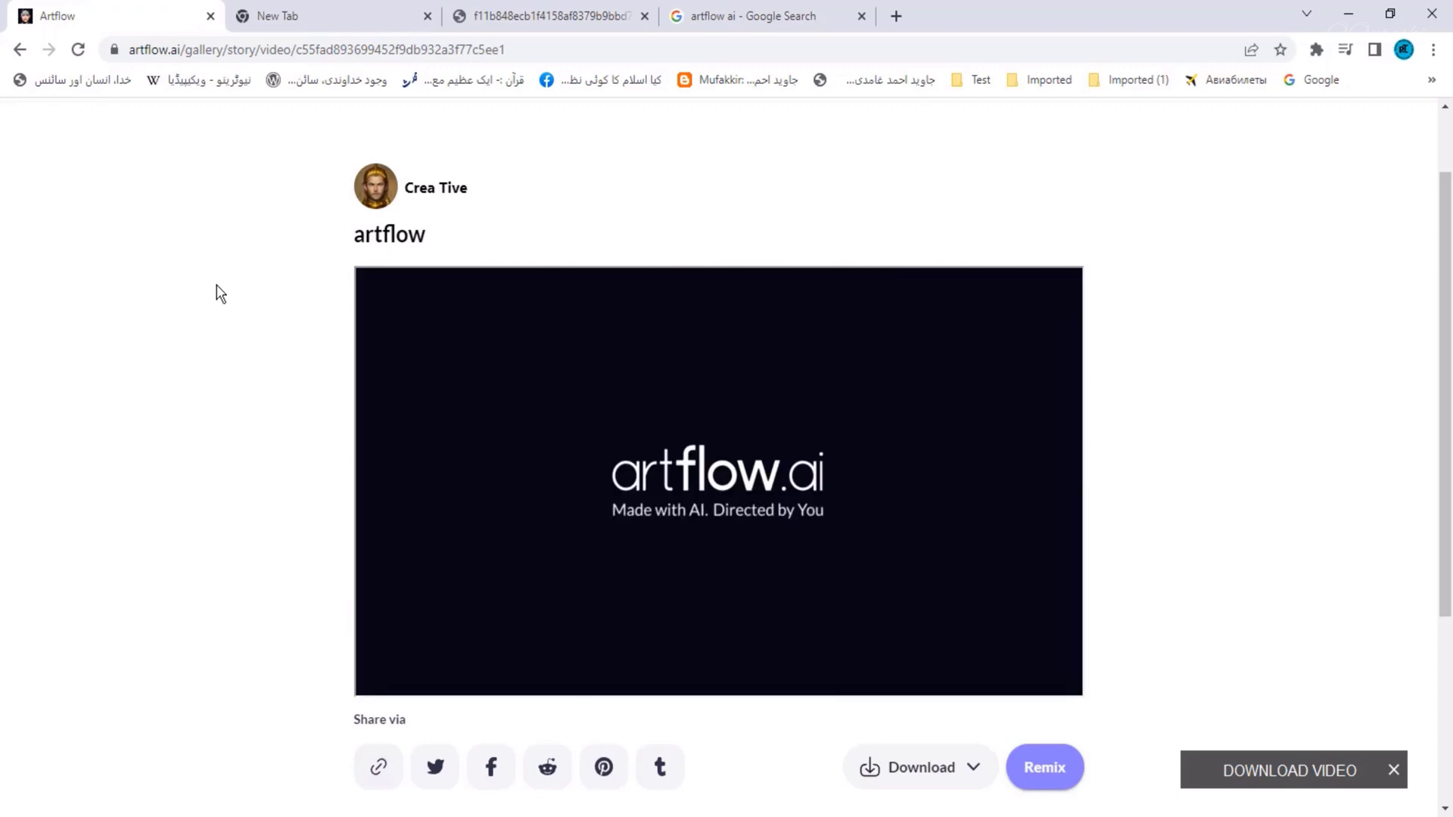
pyautogui.click(30, 53)
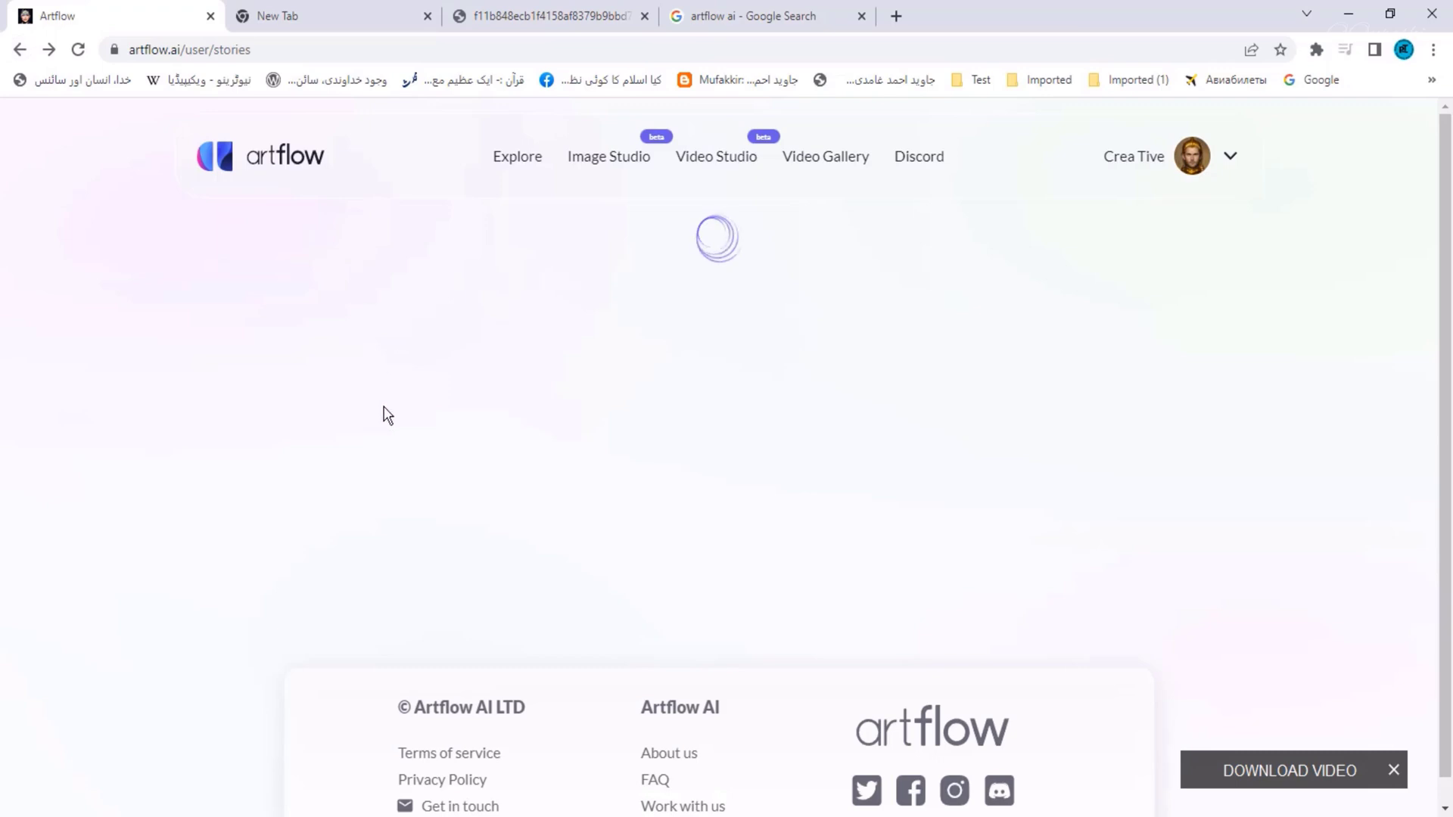
# Watch the exported video of the project named man and return to the video projects list
pyautogui.scroll(-1, 390, 416)
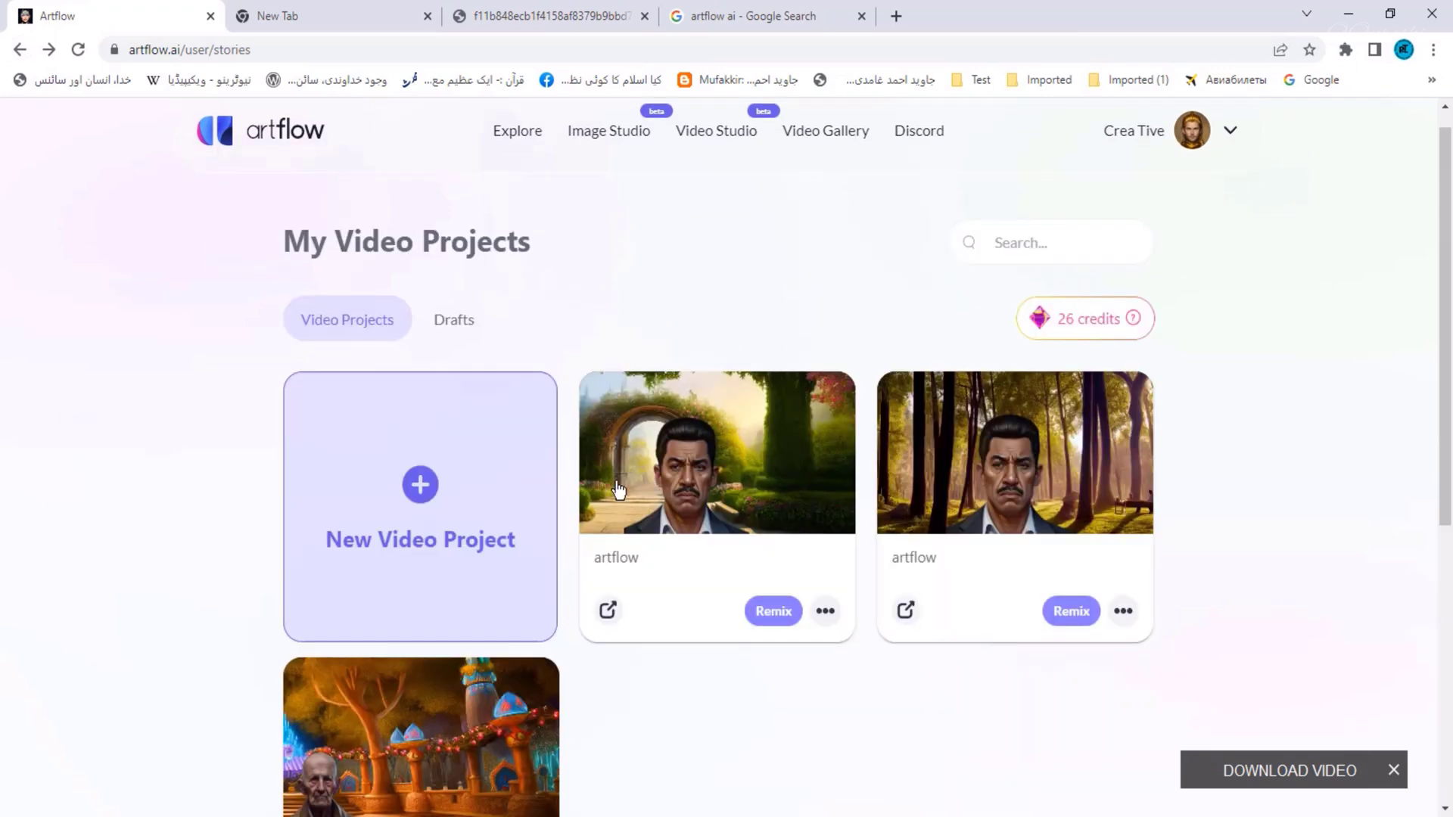
pyautogui.scroll(-2, 575, 525)
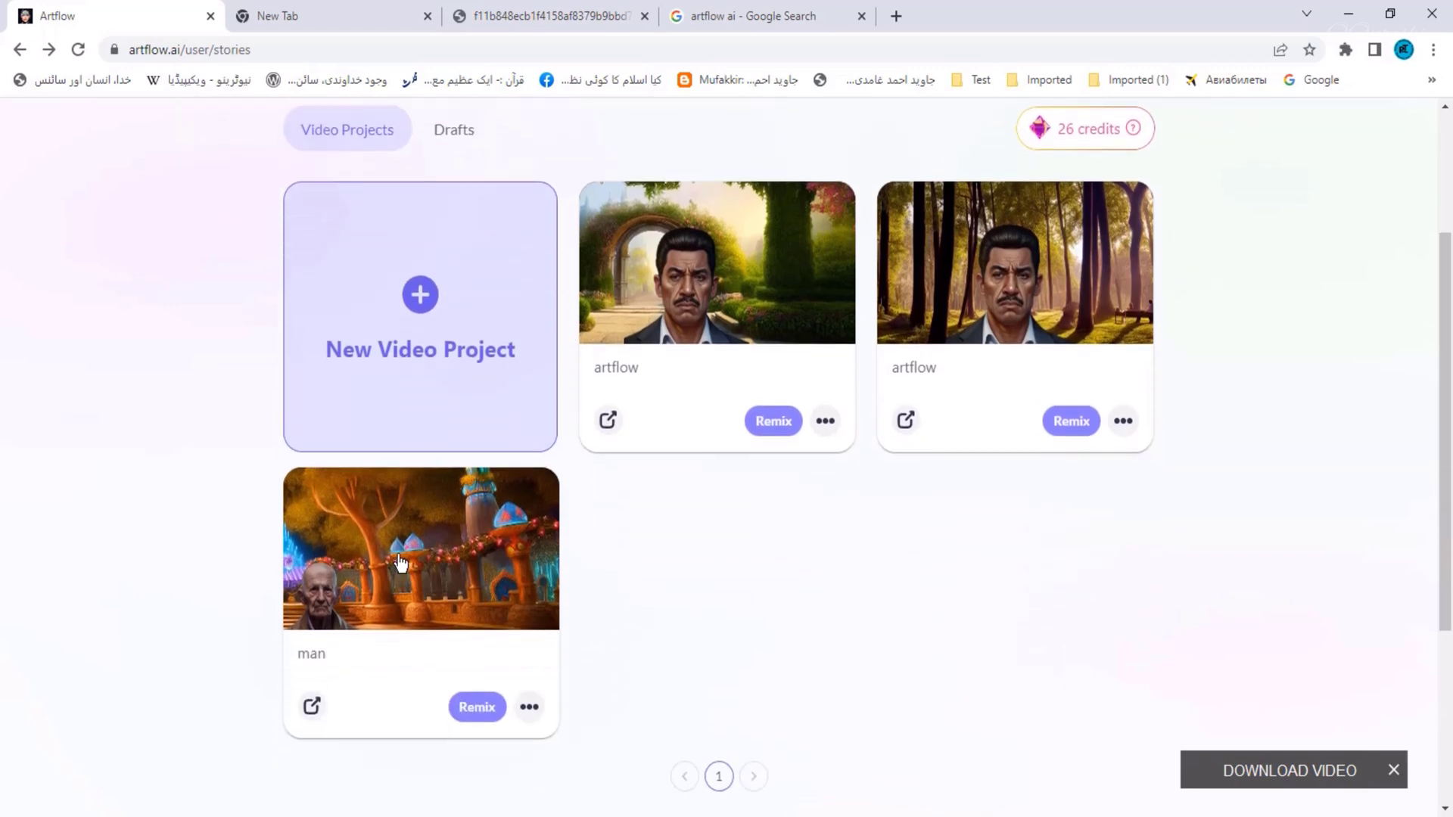
pyautogui.click(401, 564)
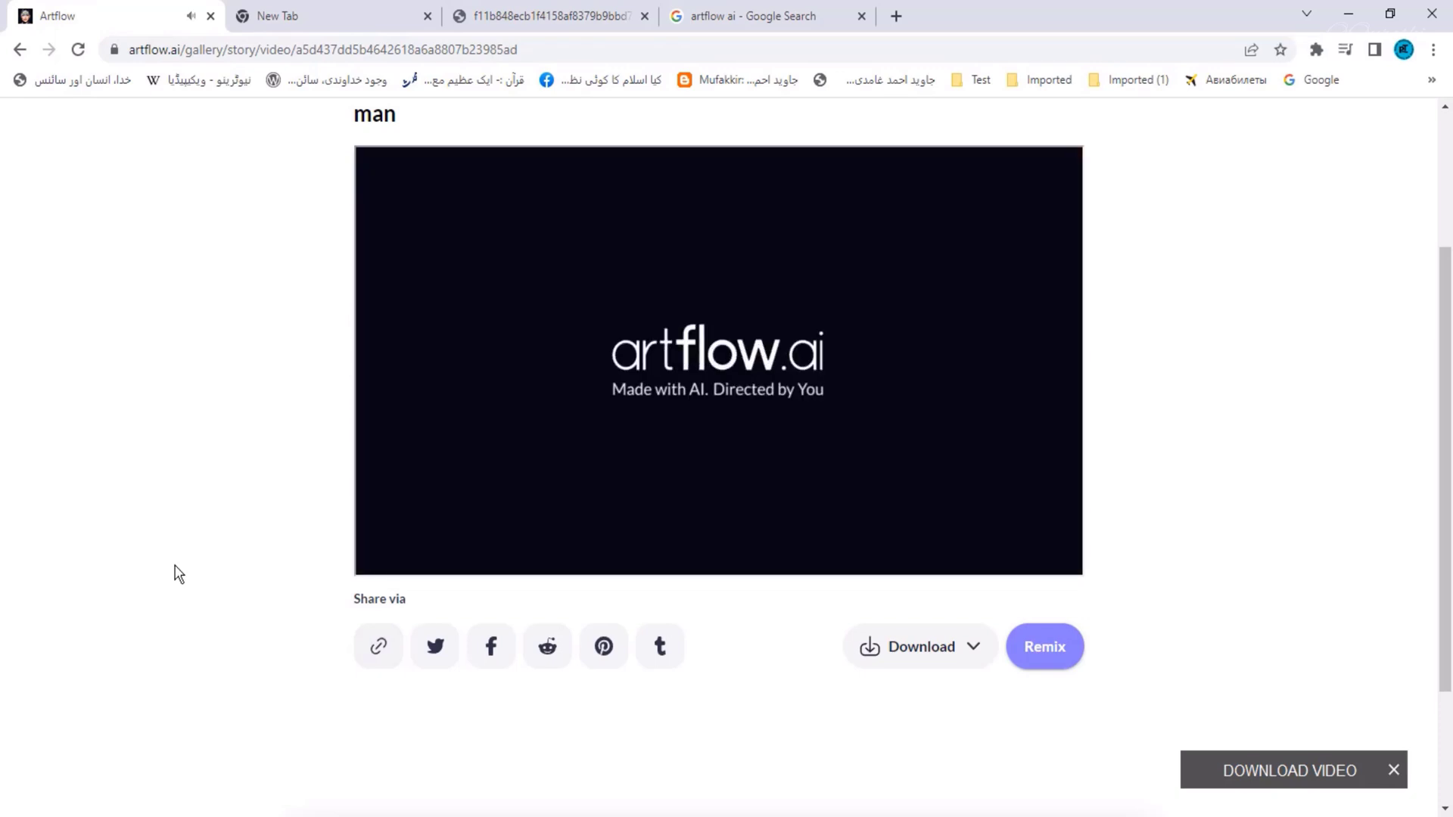
pyautogui.click(19, 49)
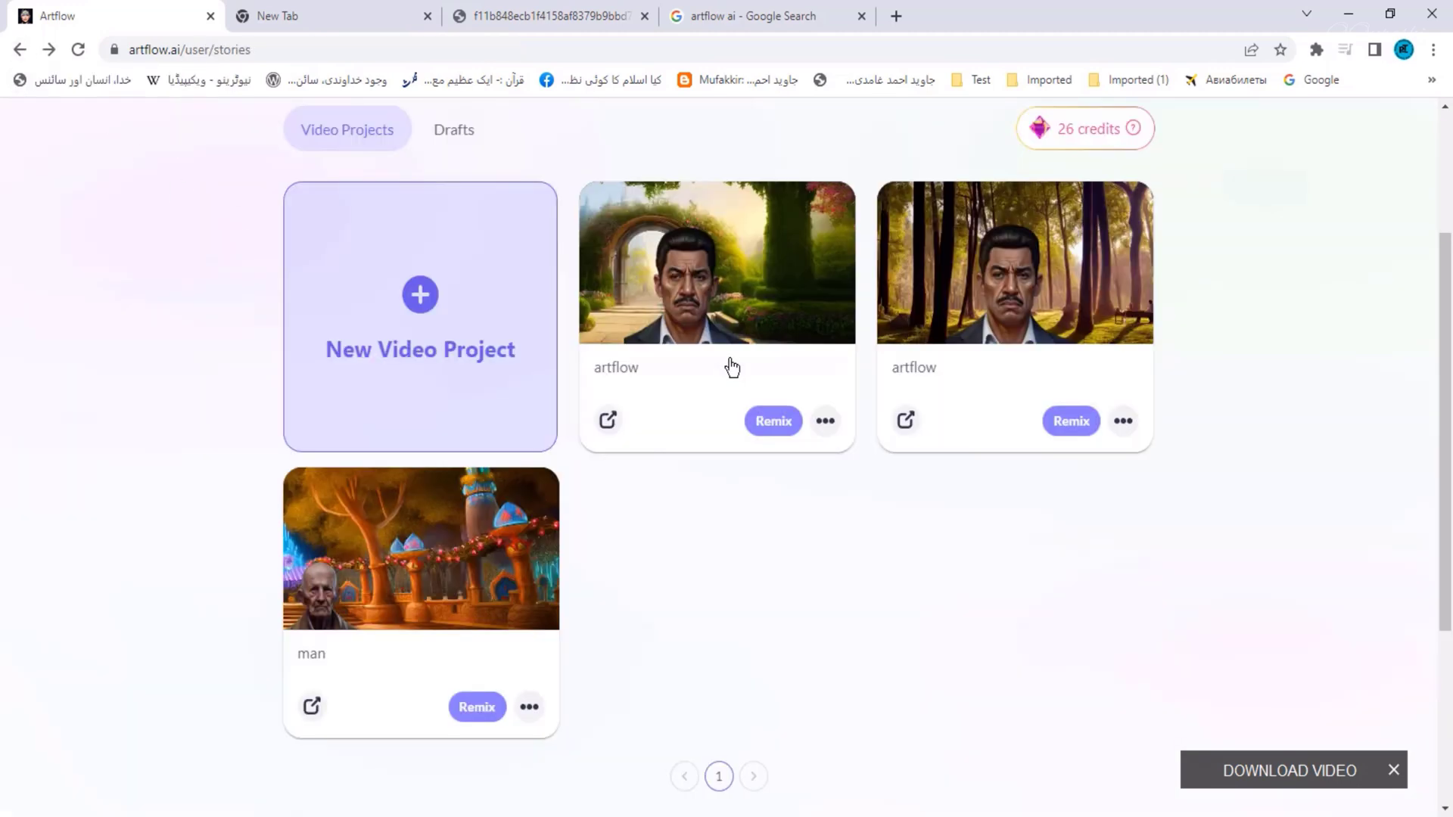
pyautogui.scroll(3, 870, 584)
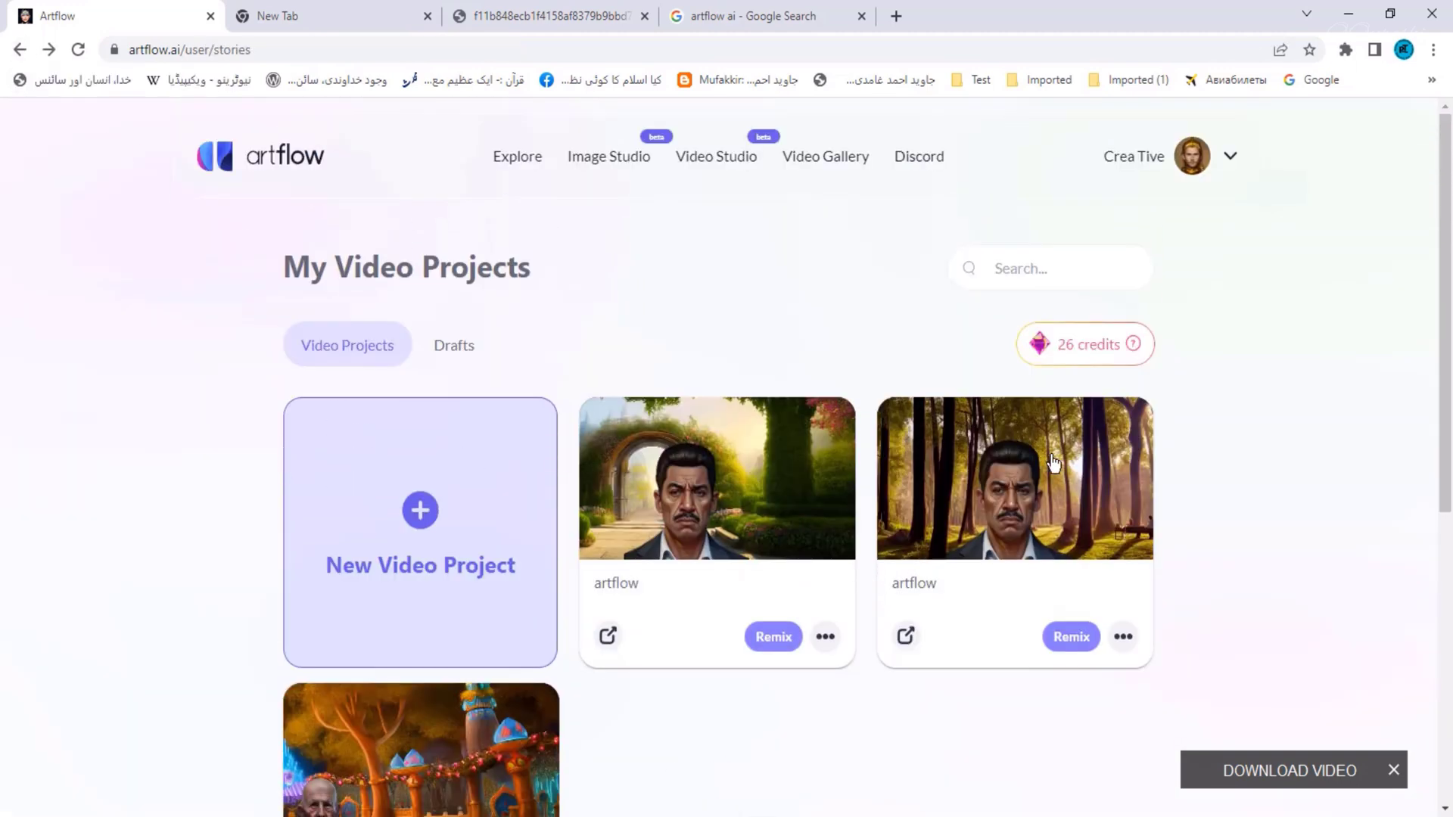
# Check the credit details for video projects and Image Studio, and look over the list of video projects again
pyautogui.moveTo(1073, 351)
pyautogui.click(605, 156)
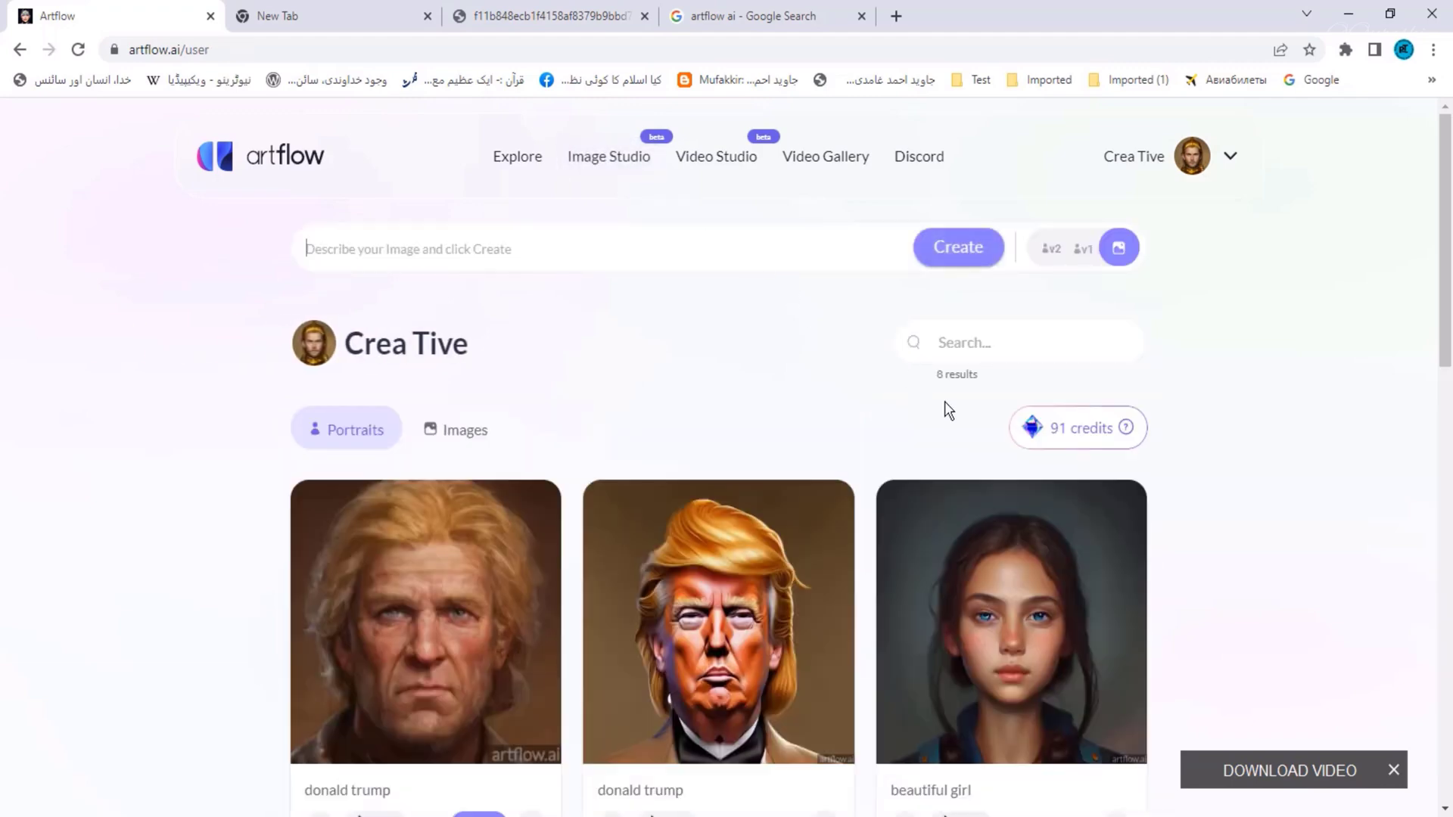
pyautogui.moveTo(1082, 443)
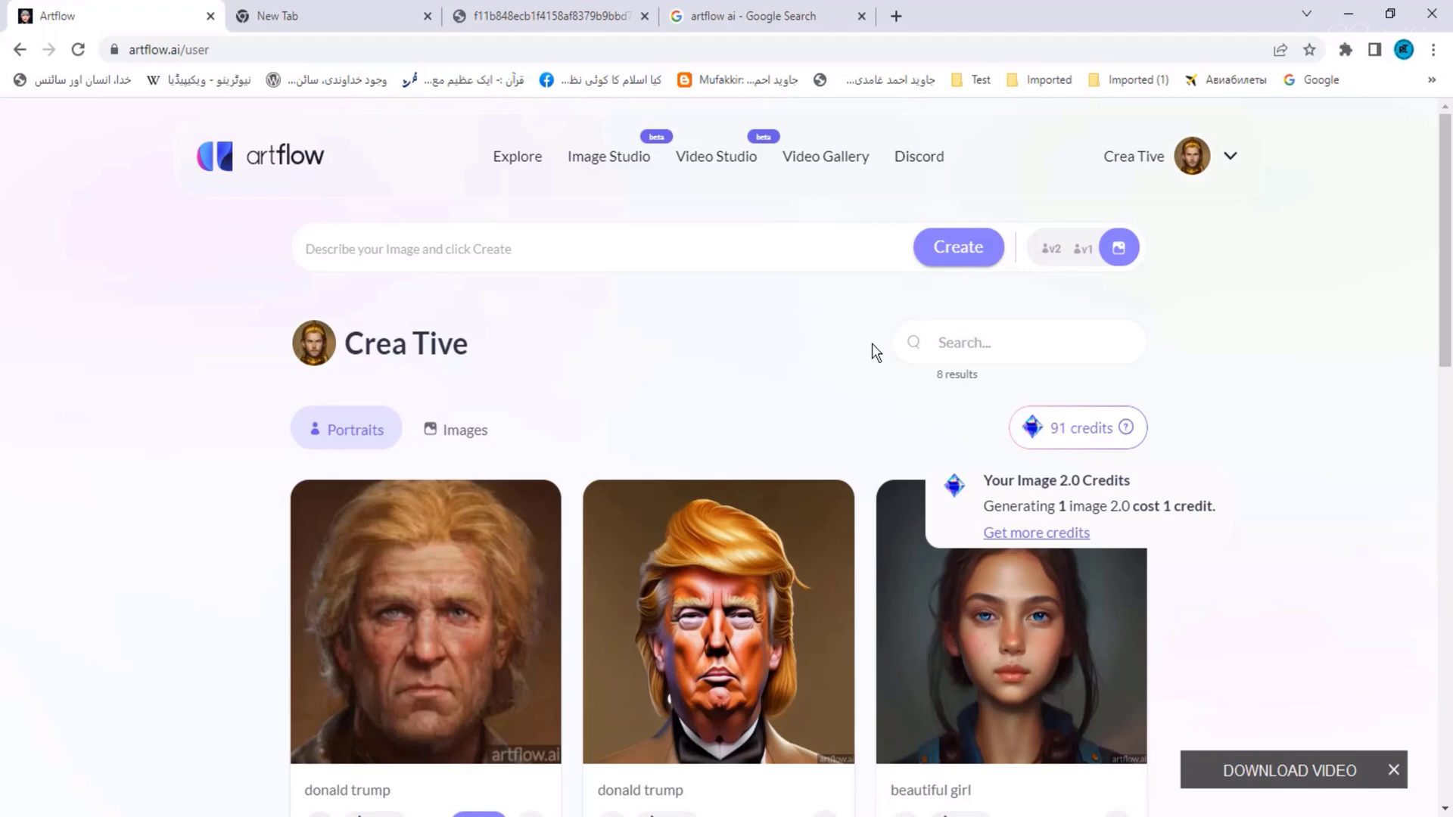
pyautogui.click(823, 159)
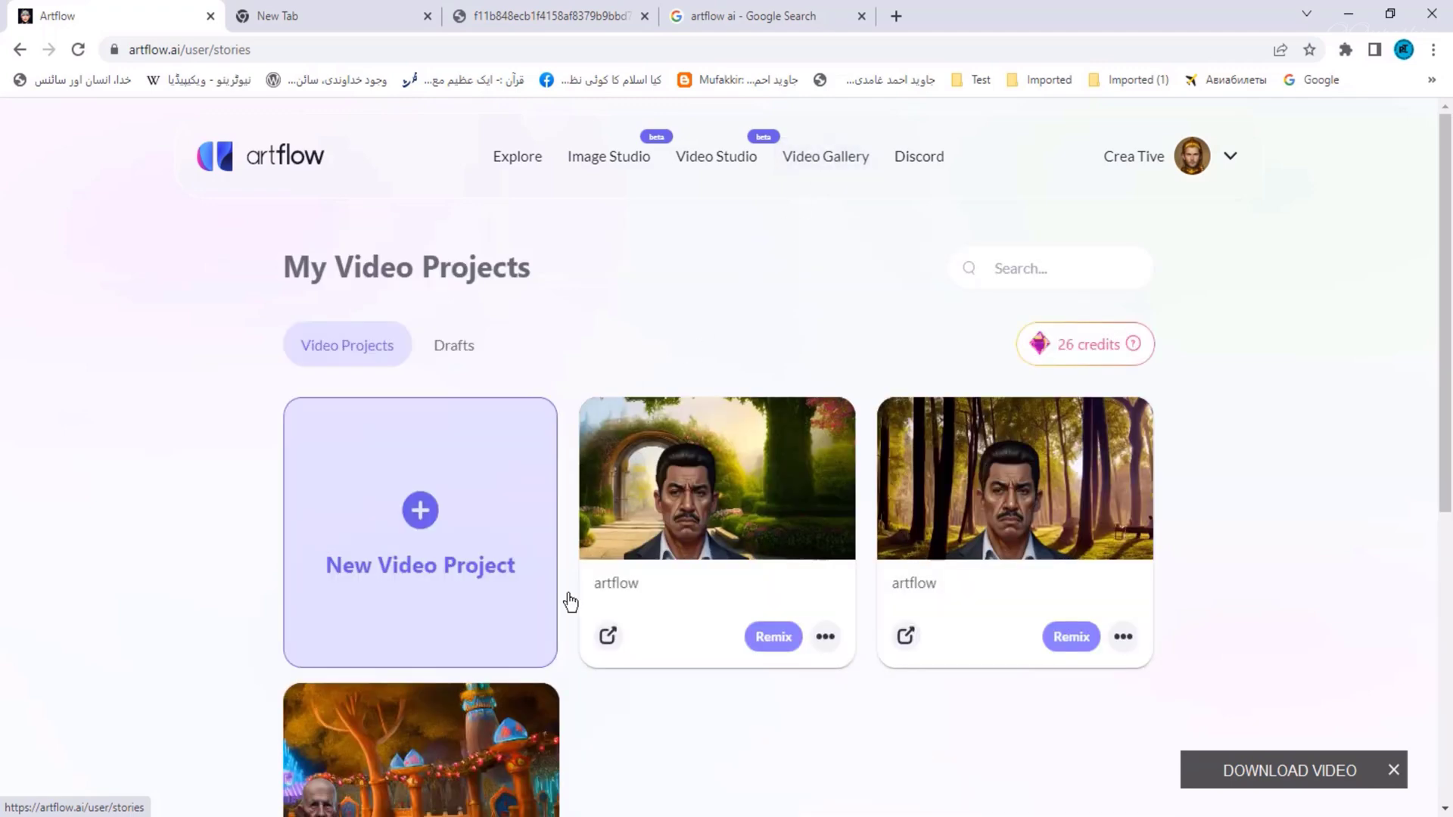
pyautogui.scroll(-7, 567, 597)
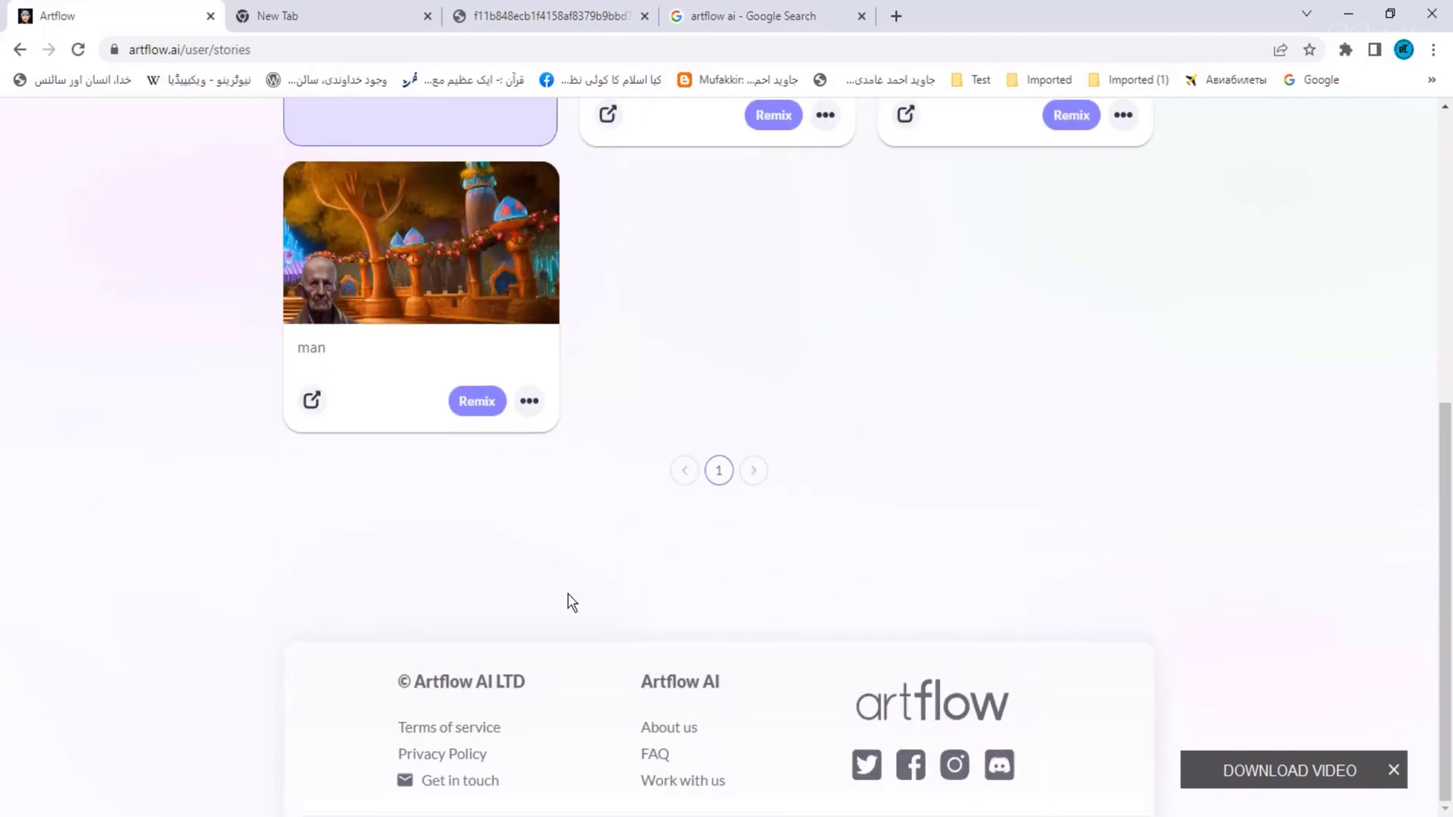
pyautogui.scroll(7, 568, 594)
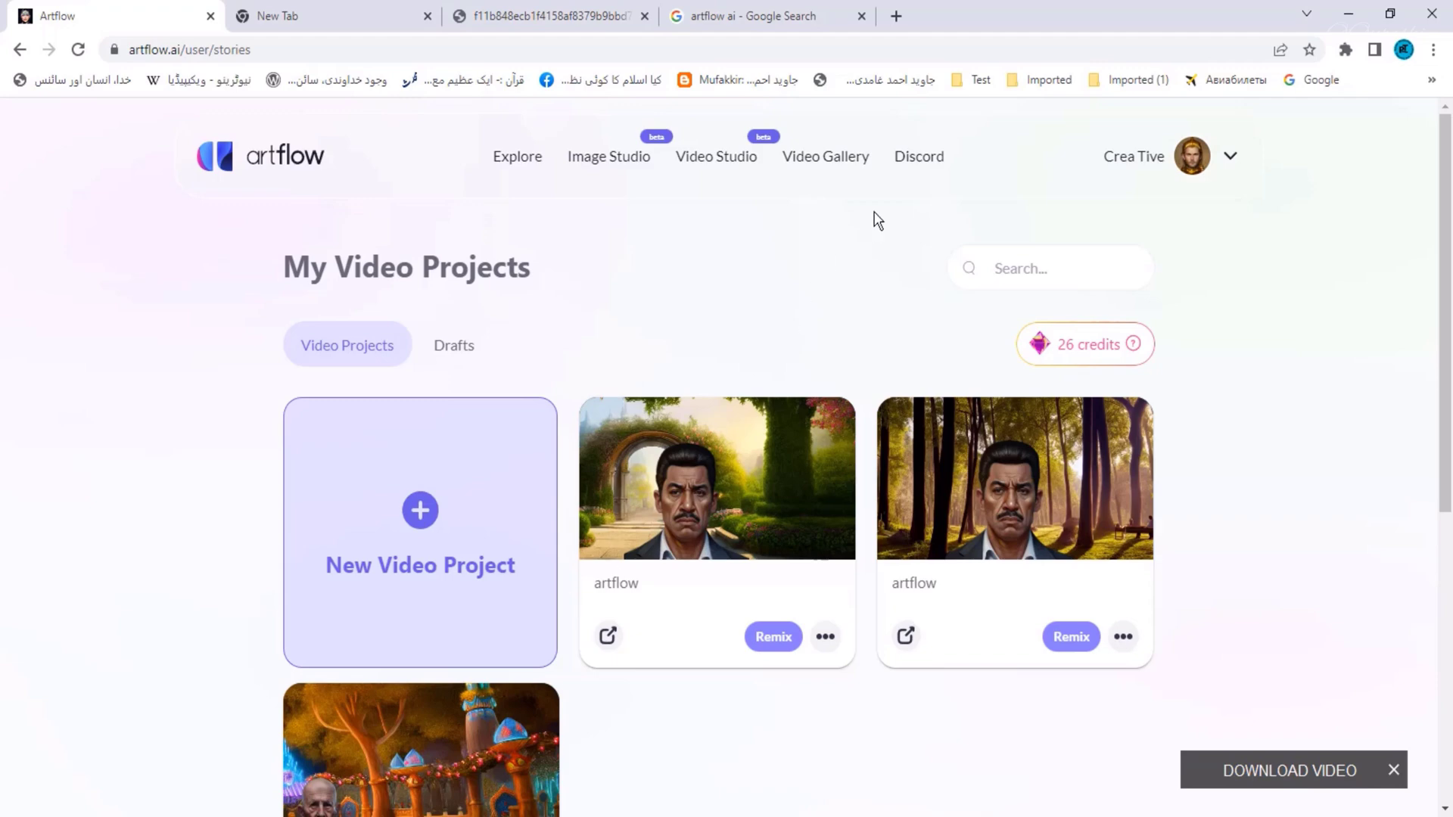
# Join the Artflow server on Discord through its invite and switch back to Artflow
pyautogui.click(912, 159)
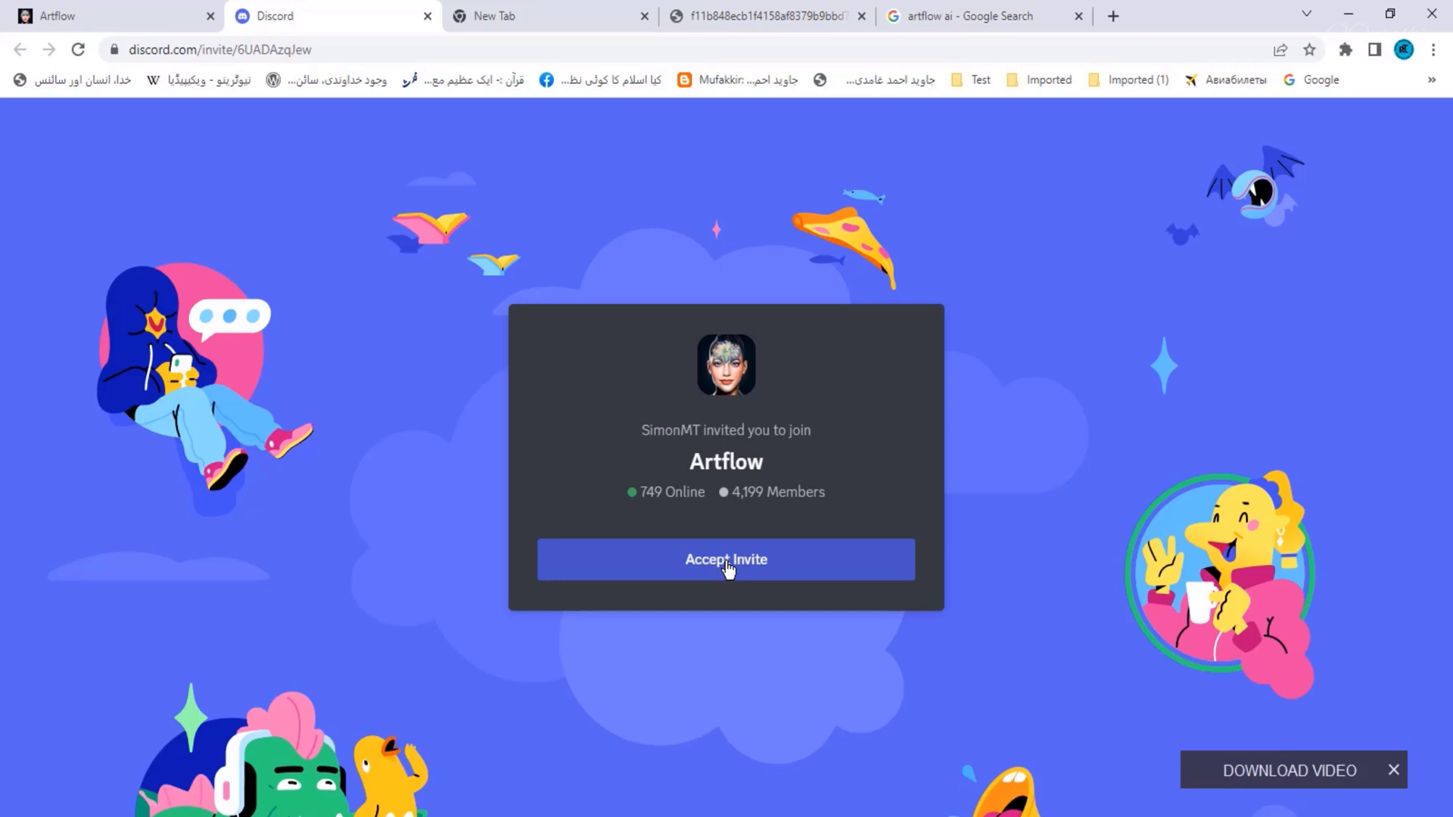
pyautogui.click(727, 564)
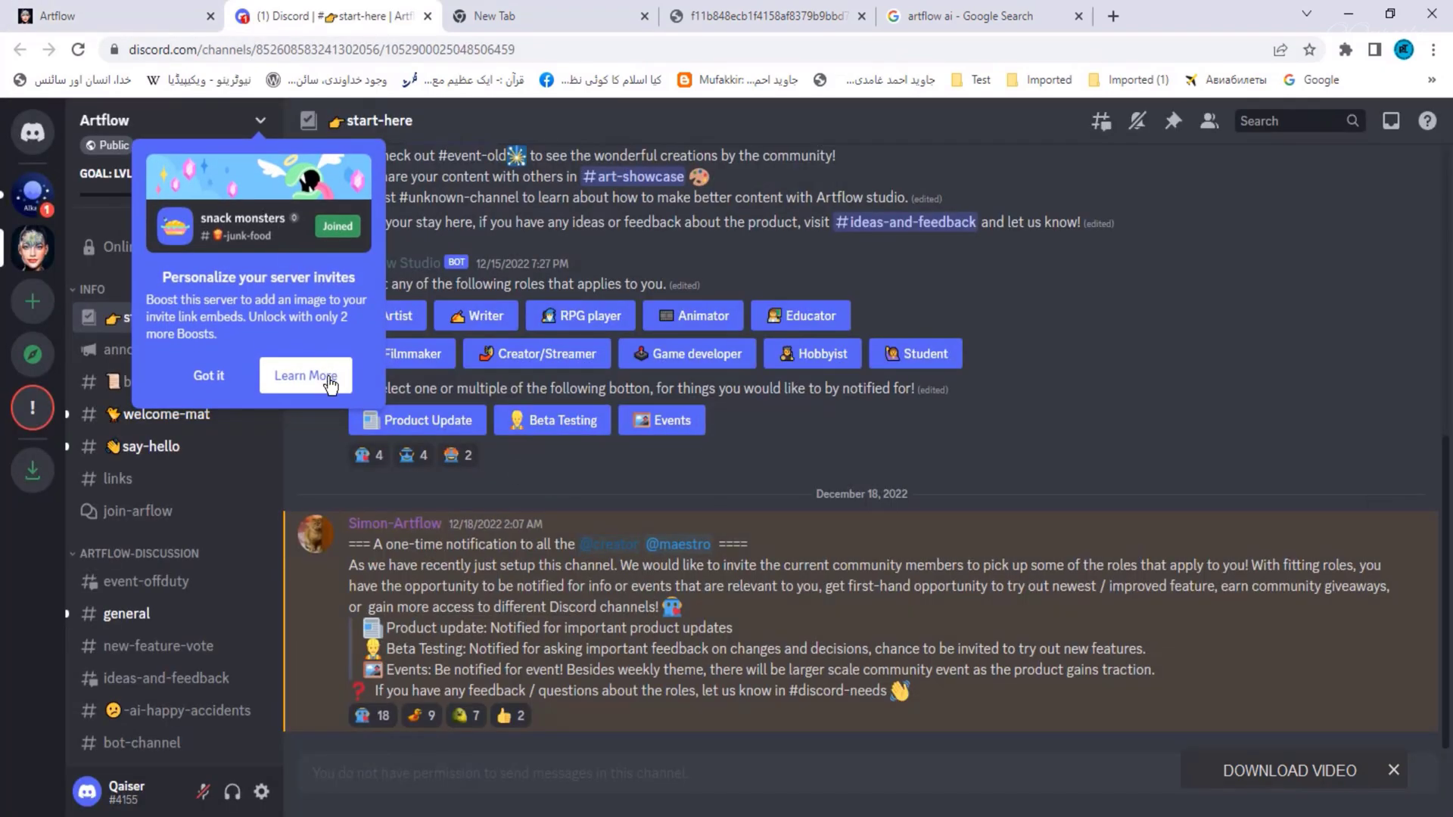
pyautogui.click(117, 18)
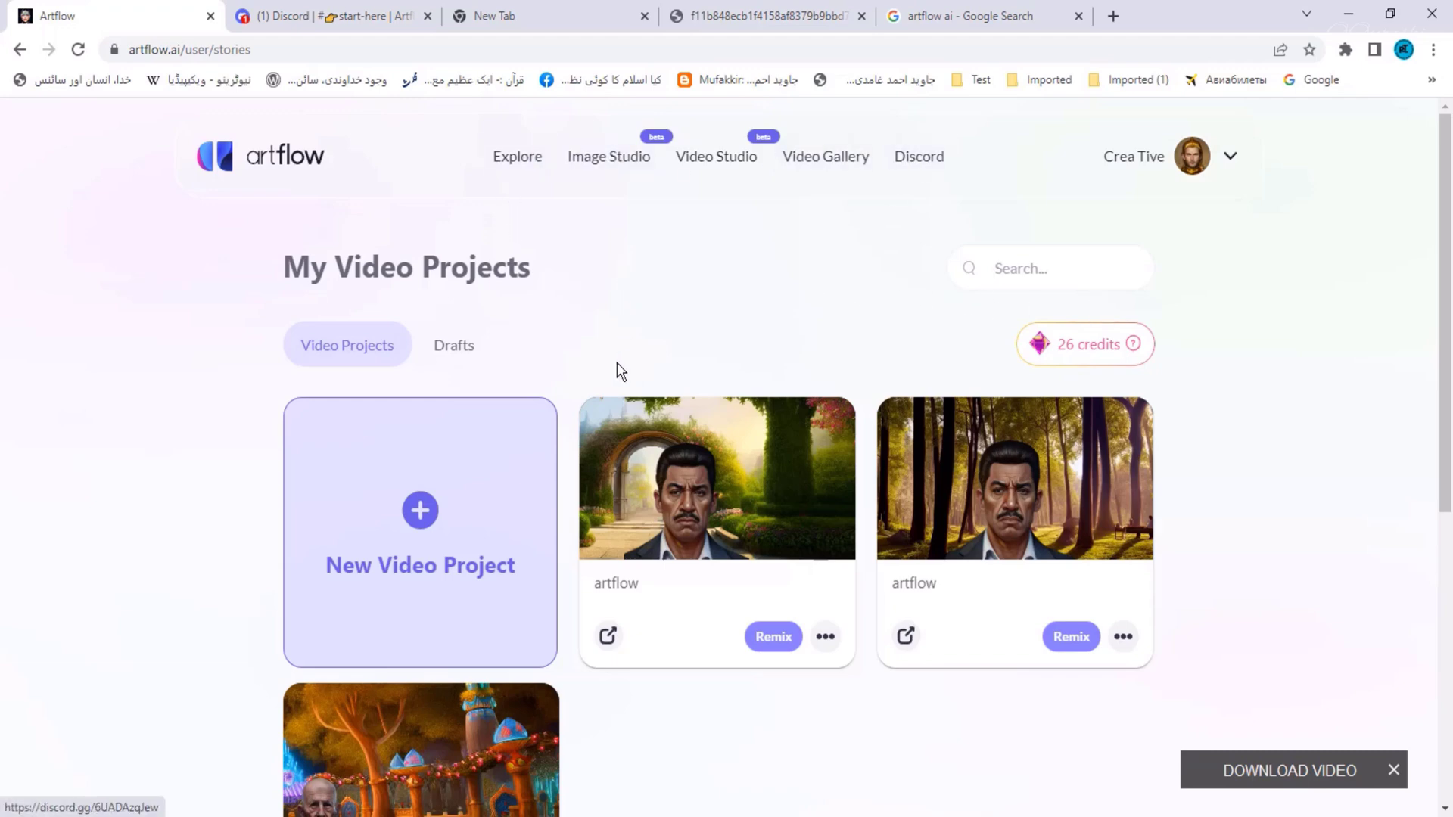
# Start a new, empty video project in Video Studio
pyautogui.scroll(-6, 621, 370)
pyautogui.scroll(6, 619, 371)
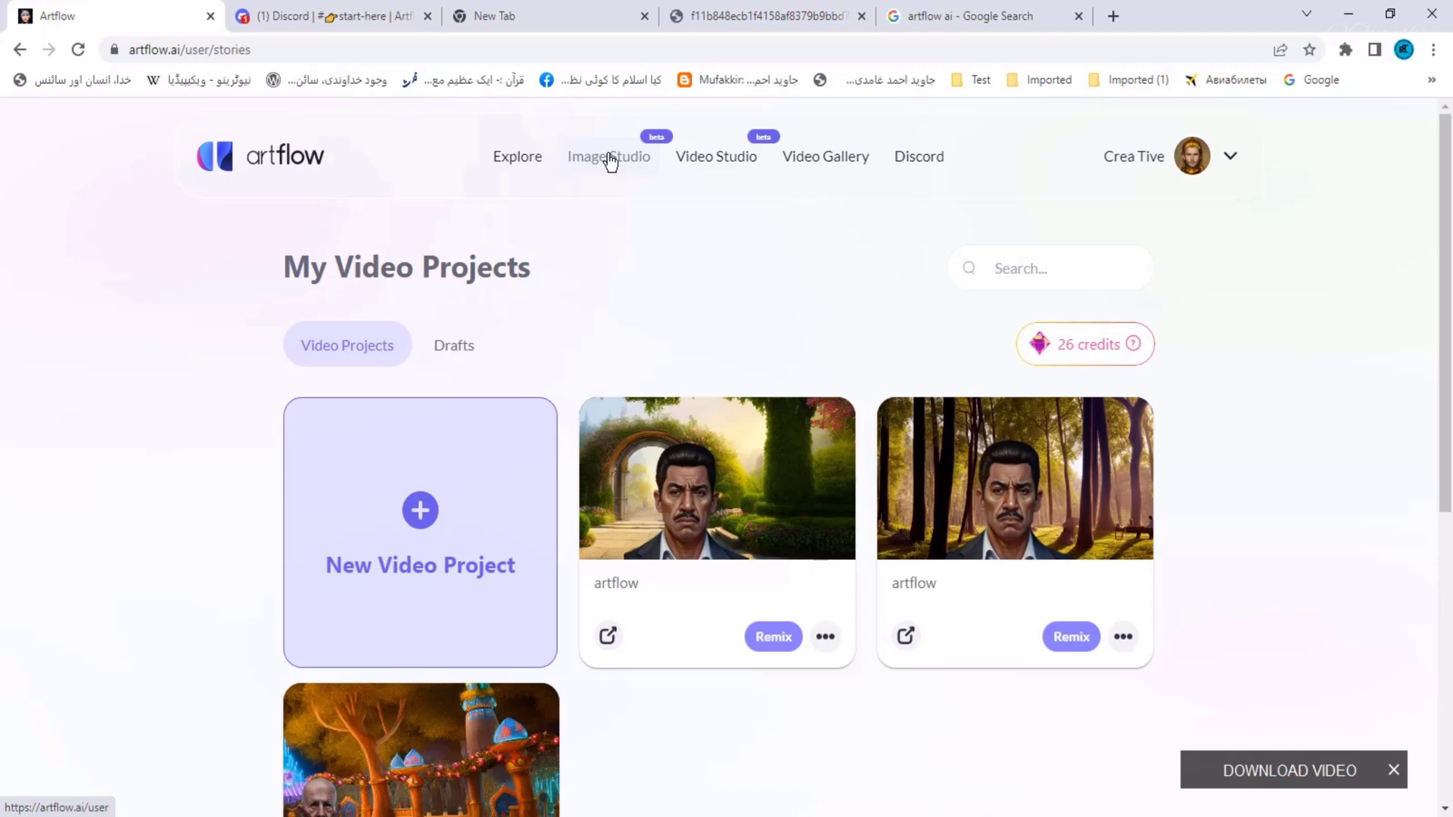
pyautogui.click(709, 159)
pyautogui.click(715, 676)
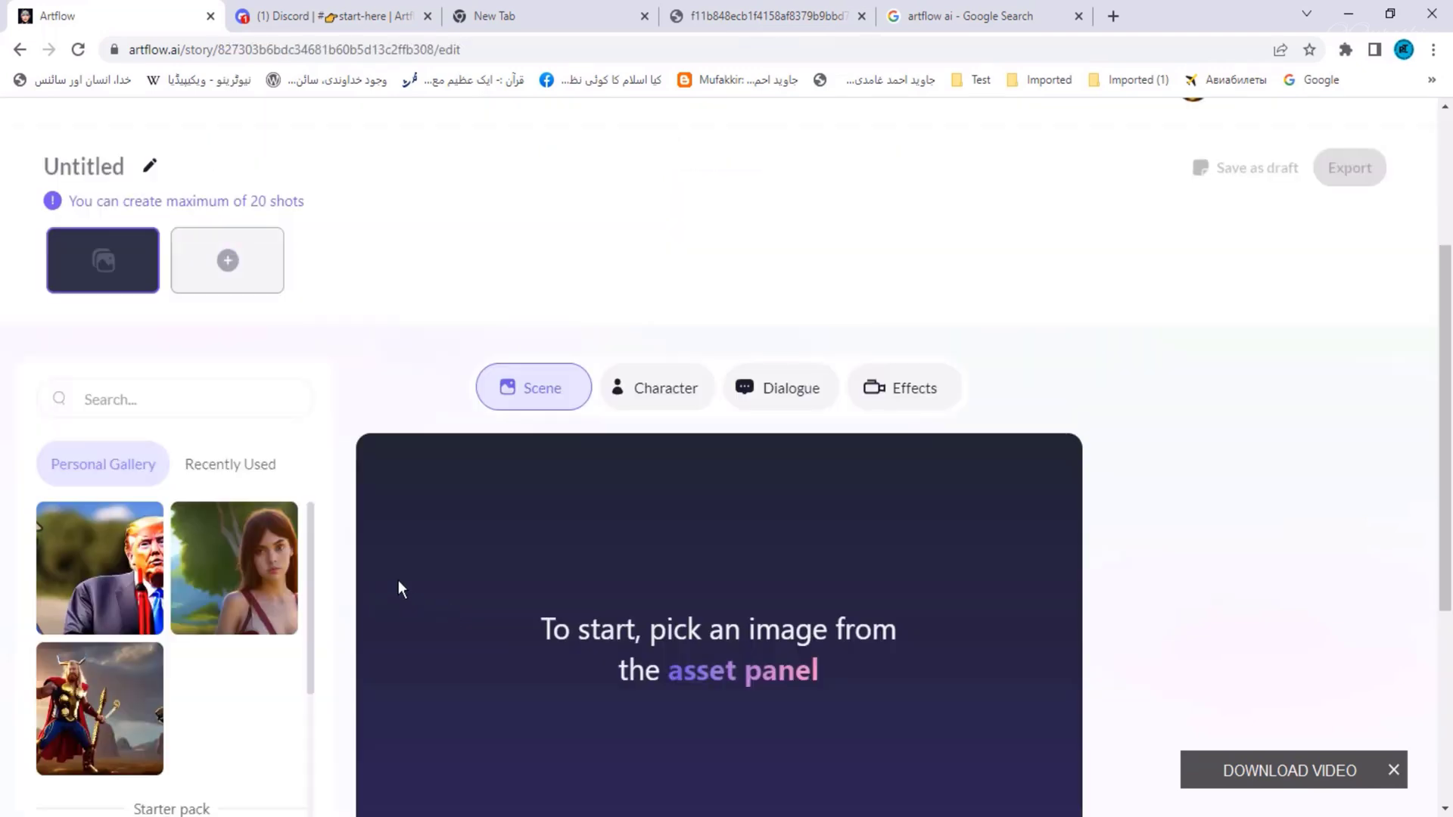
# Compare the recently used and personal gallery characters for the new shot, keeping the no-character option selected
pyautogui.scroll(-3, 398, 581)
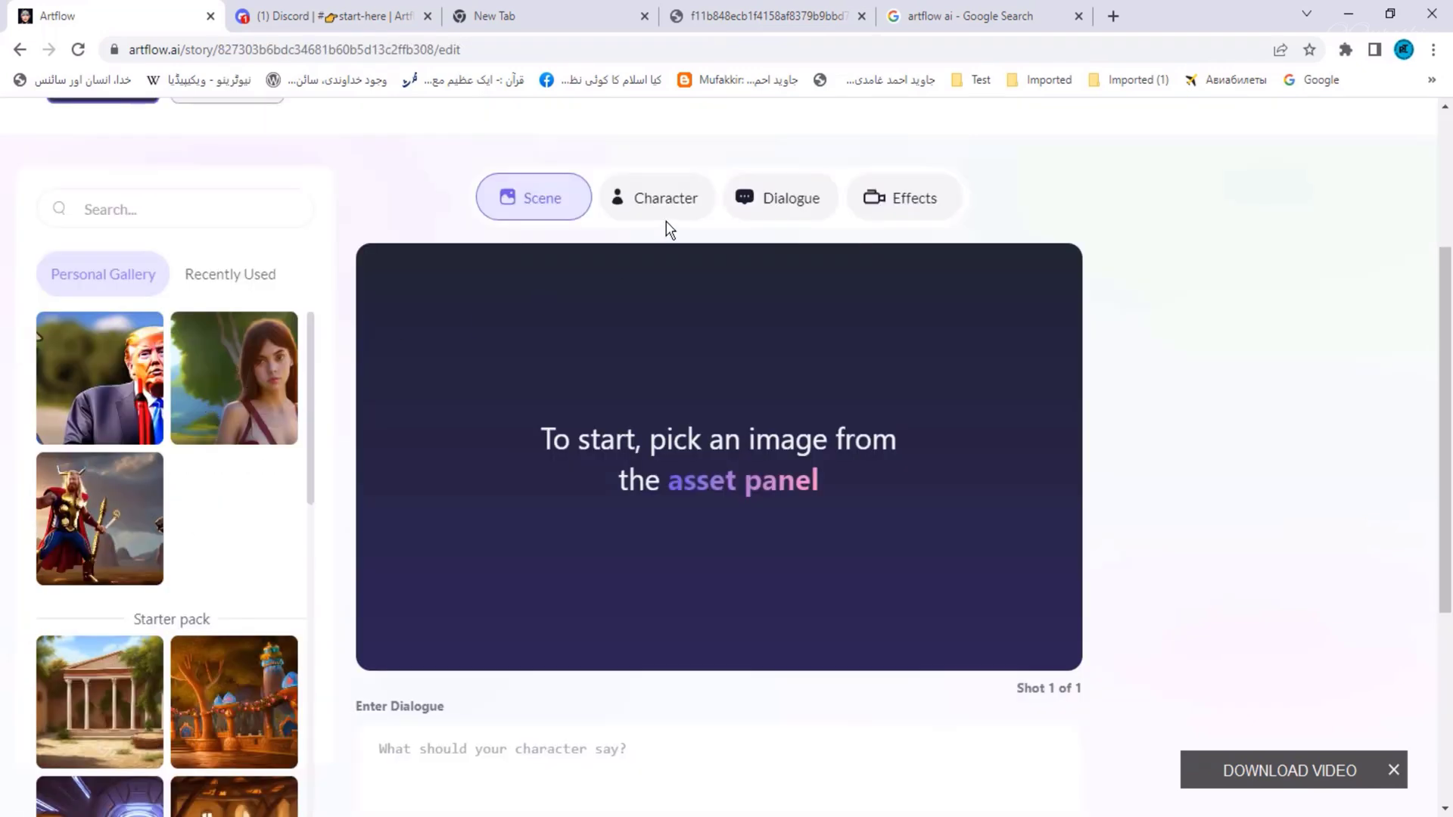
pyautogui.click(657, 198)
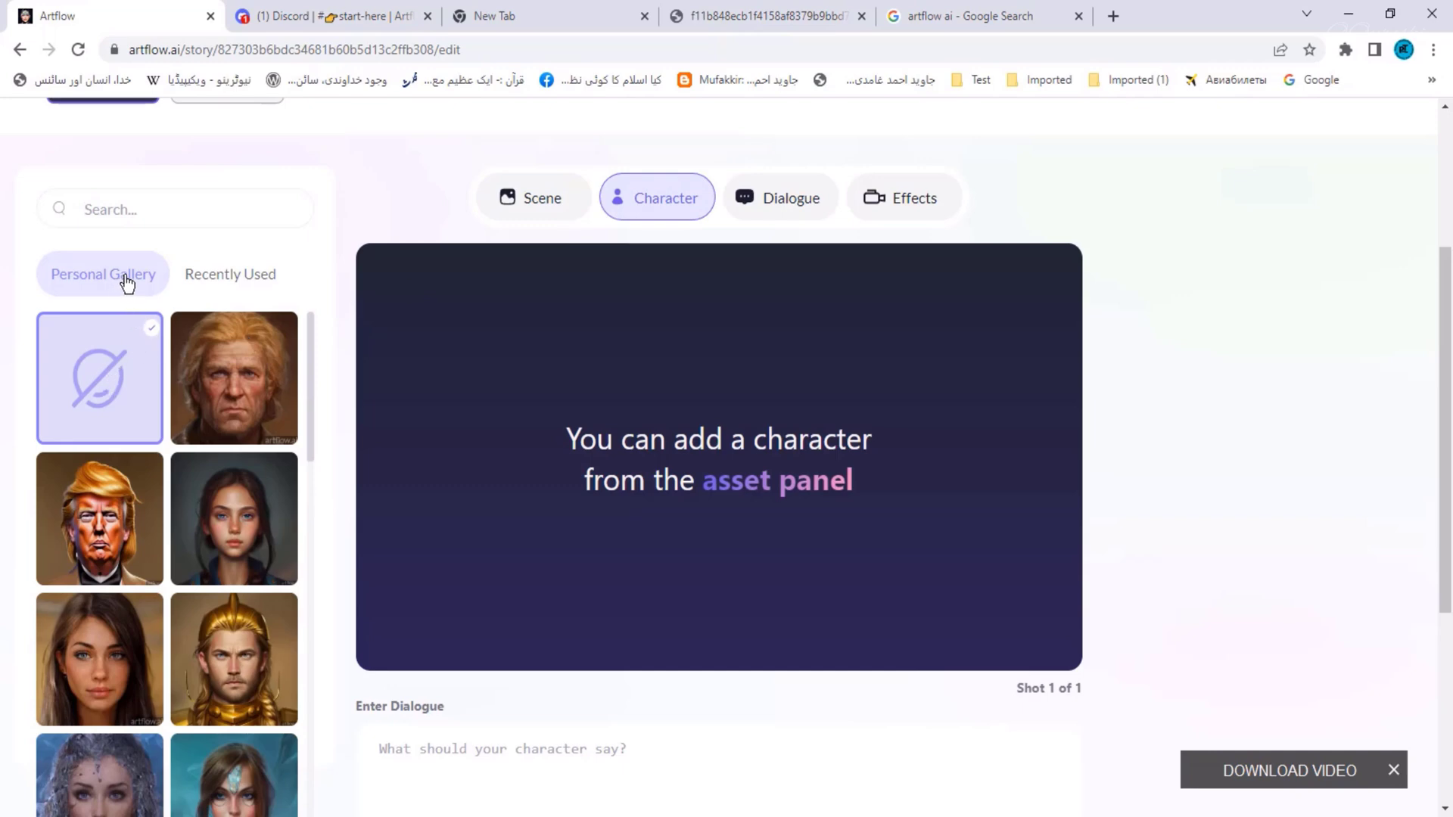
pyautogui.click(204, 282)
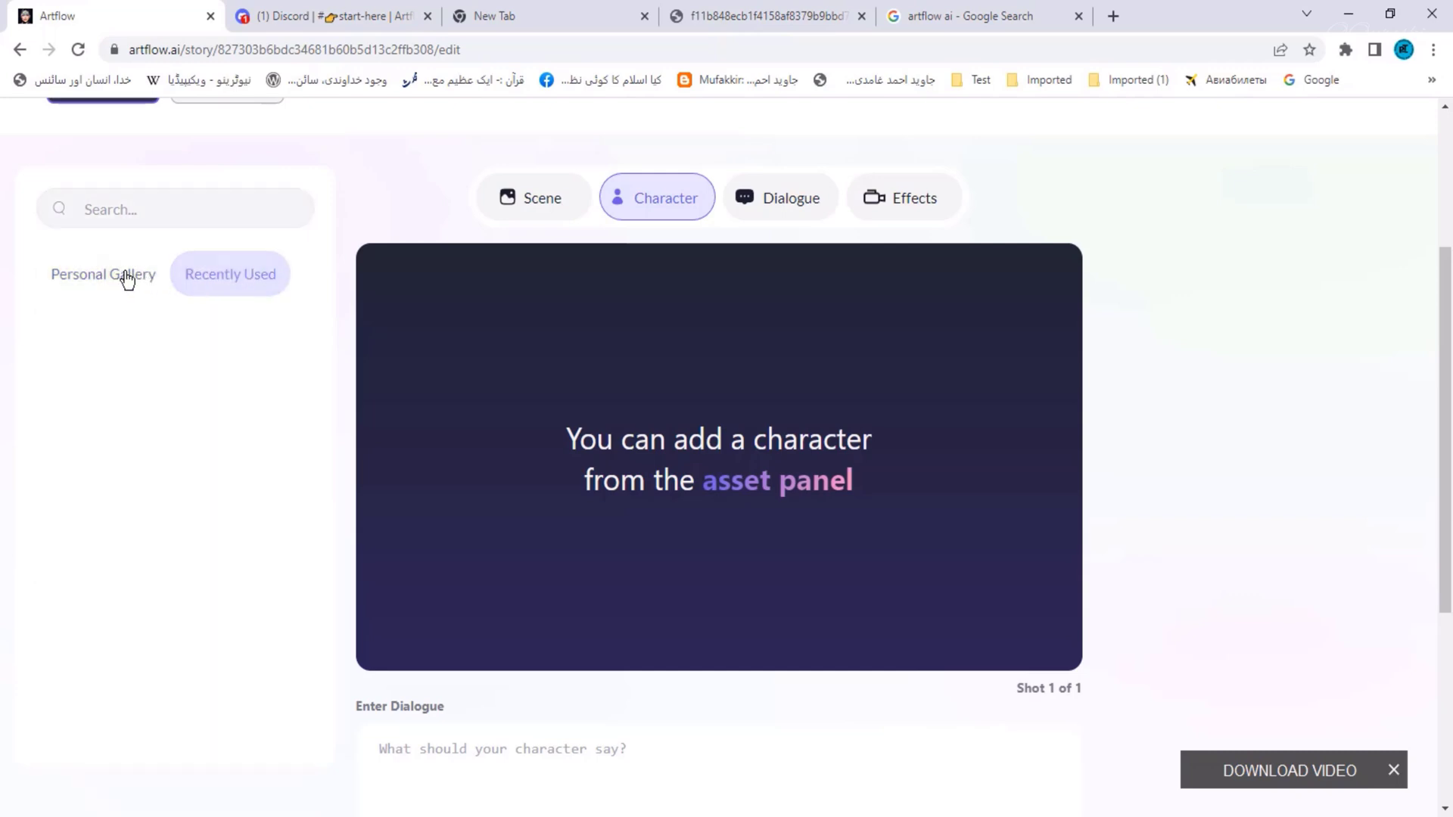
pyautogui.click(98, 278)
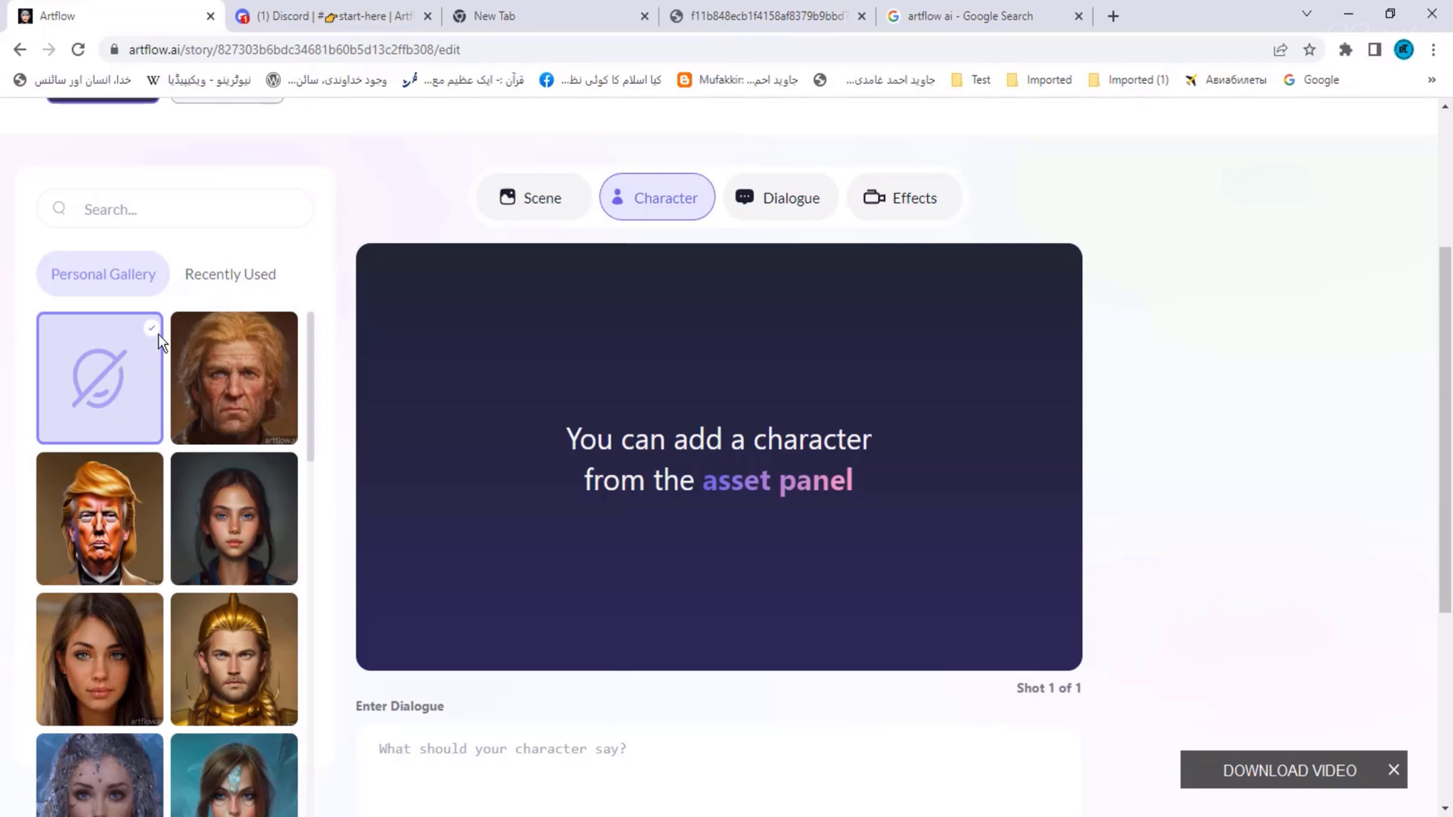
pyautogui.doubleClick(121, 349)
pyautogui.click(111, 361)
# Examine the available character portraits in the personal gallery and the starter pack
pyautogui.scroll(-4, 214, 566)
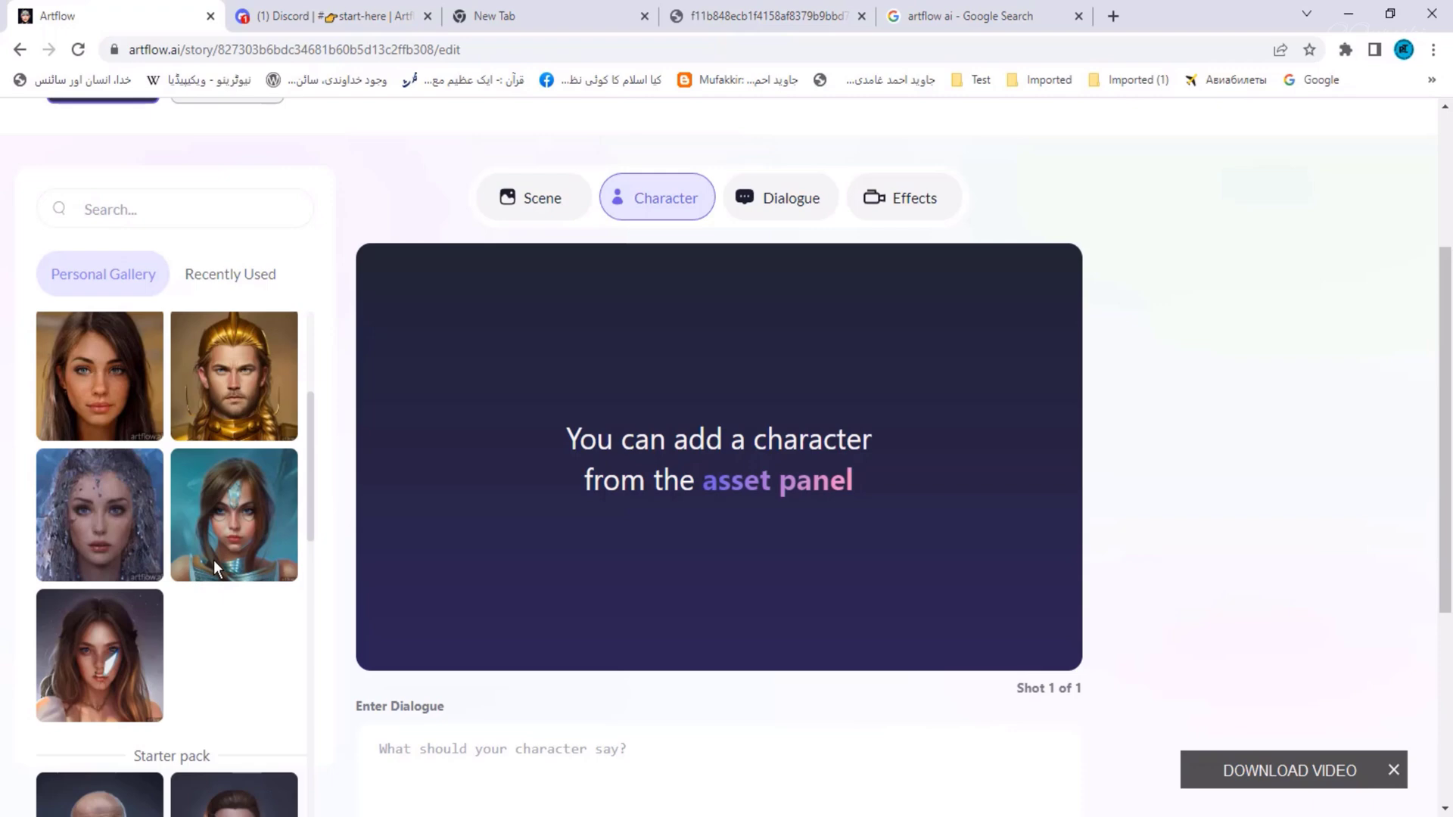
pyautogui.scroll(-6, 215, 568)
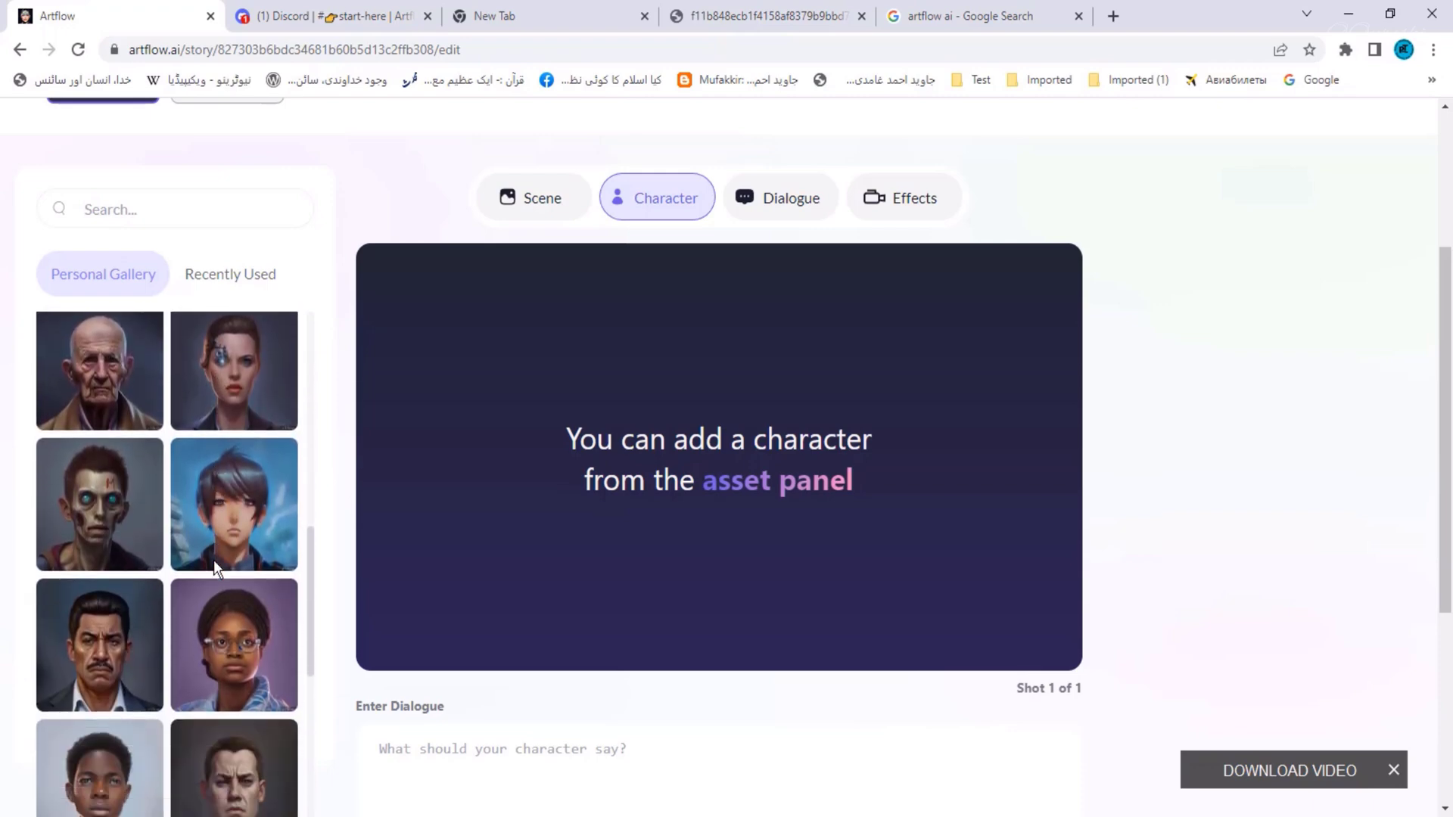
pyautogui.scroll(2, 204, 552)
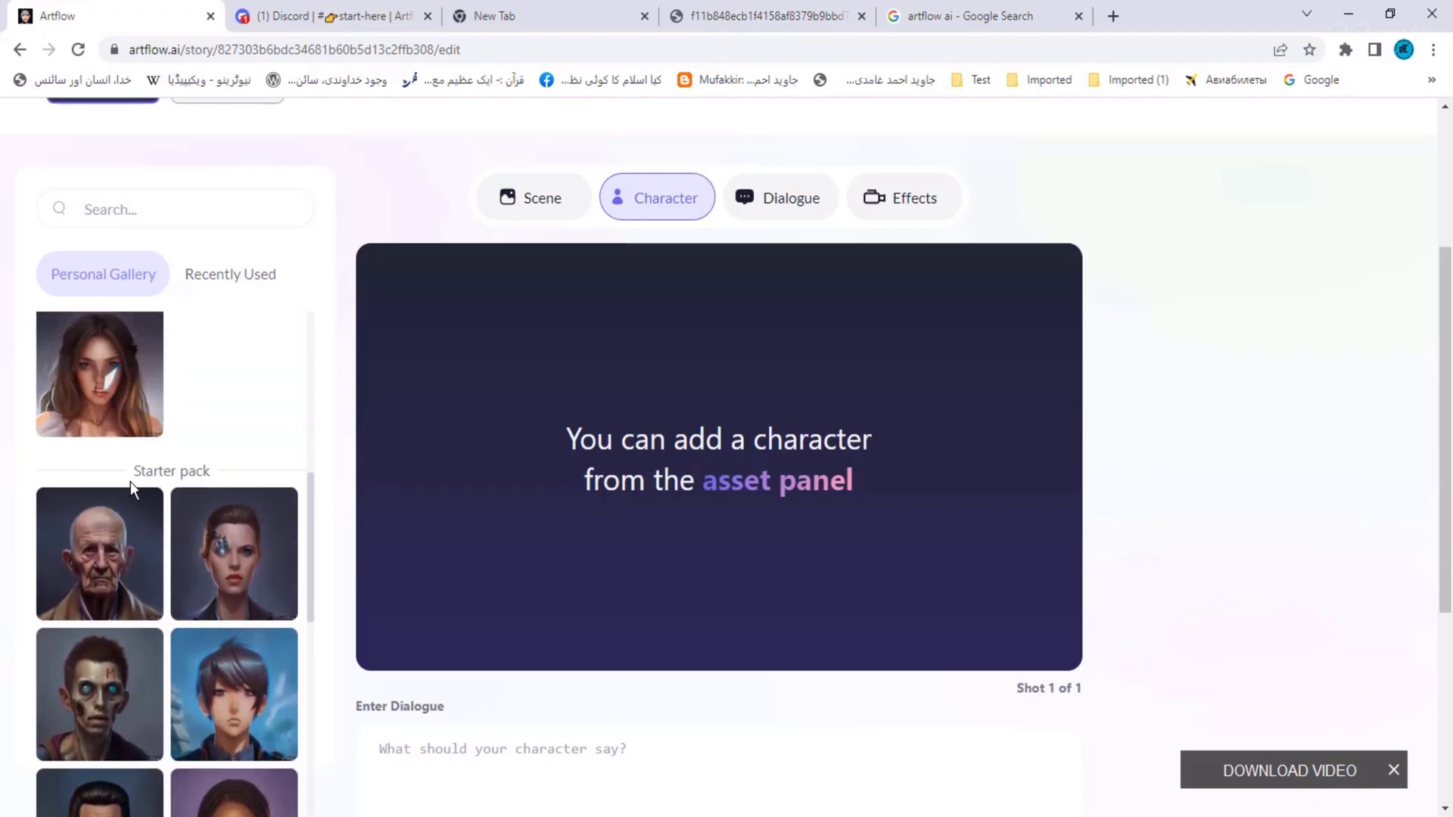
pyautogui.scroll(-4, 191, 580)
pyautogui.scroll(3, 191, 579)
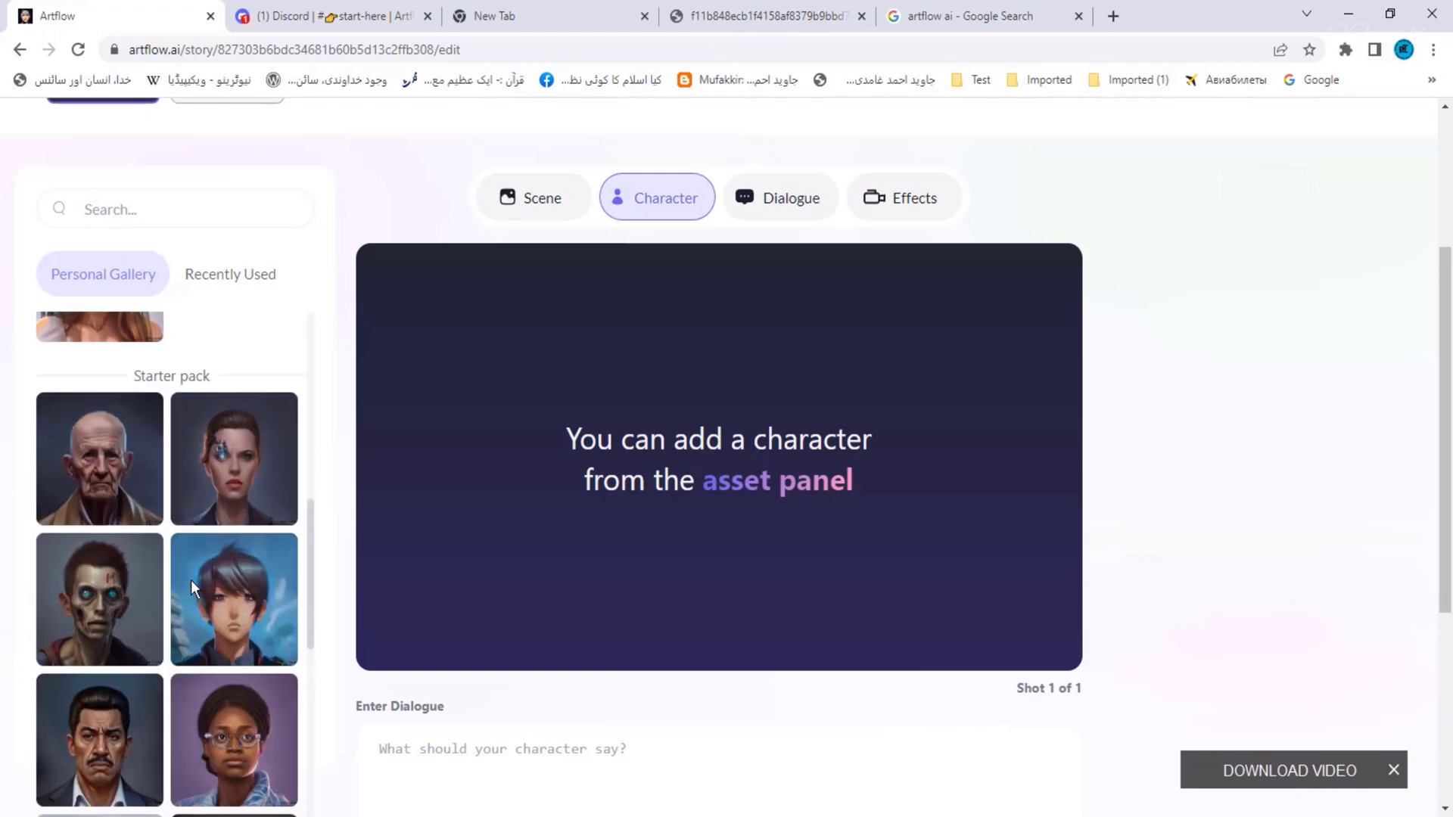
pyautogui.scroll(5, 191, 579)
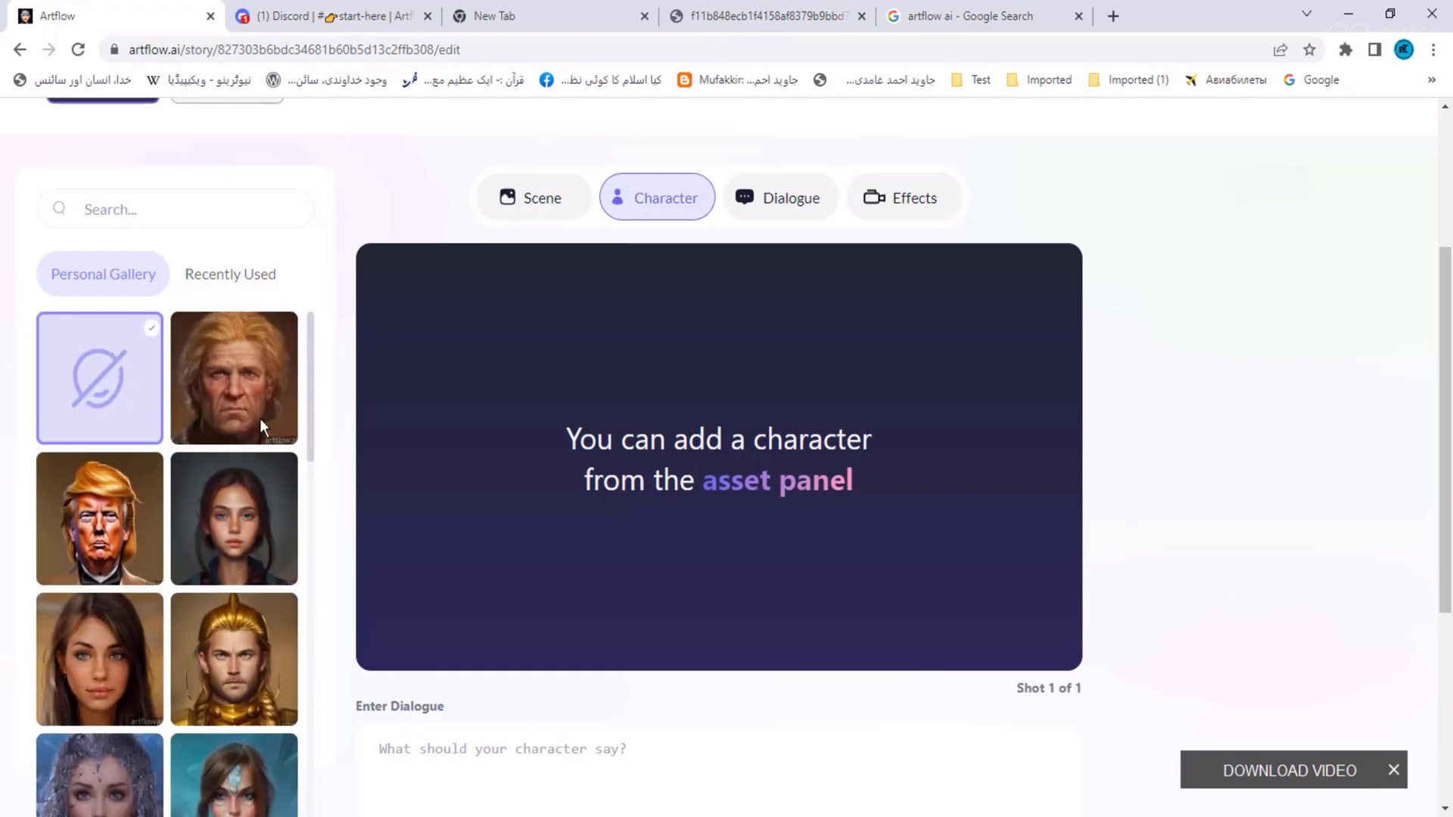